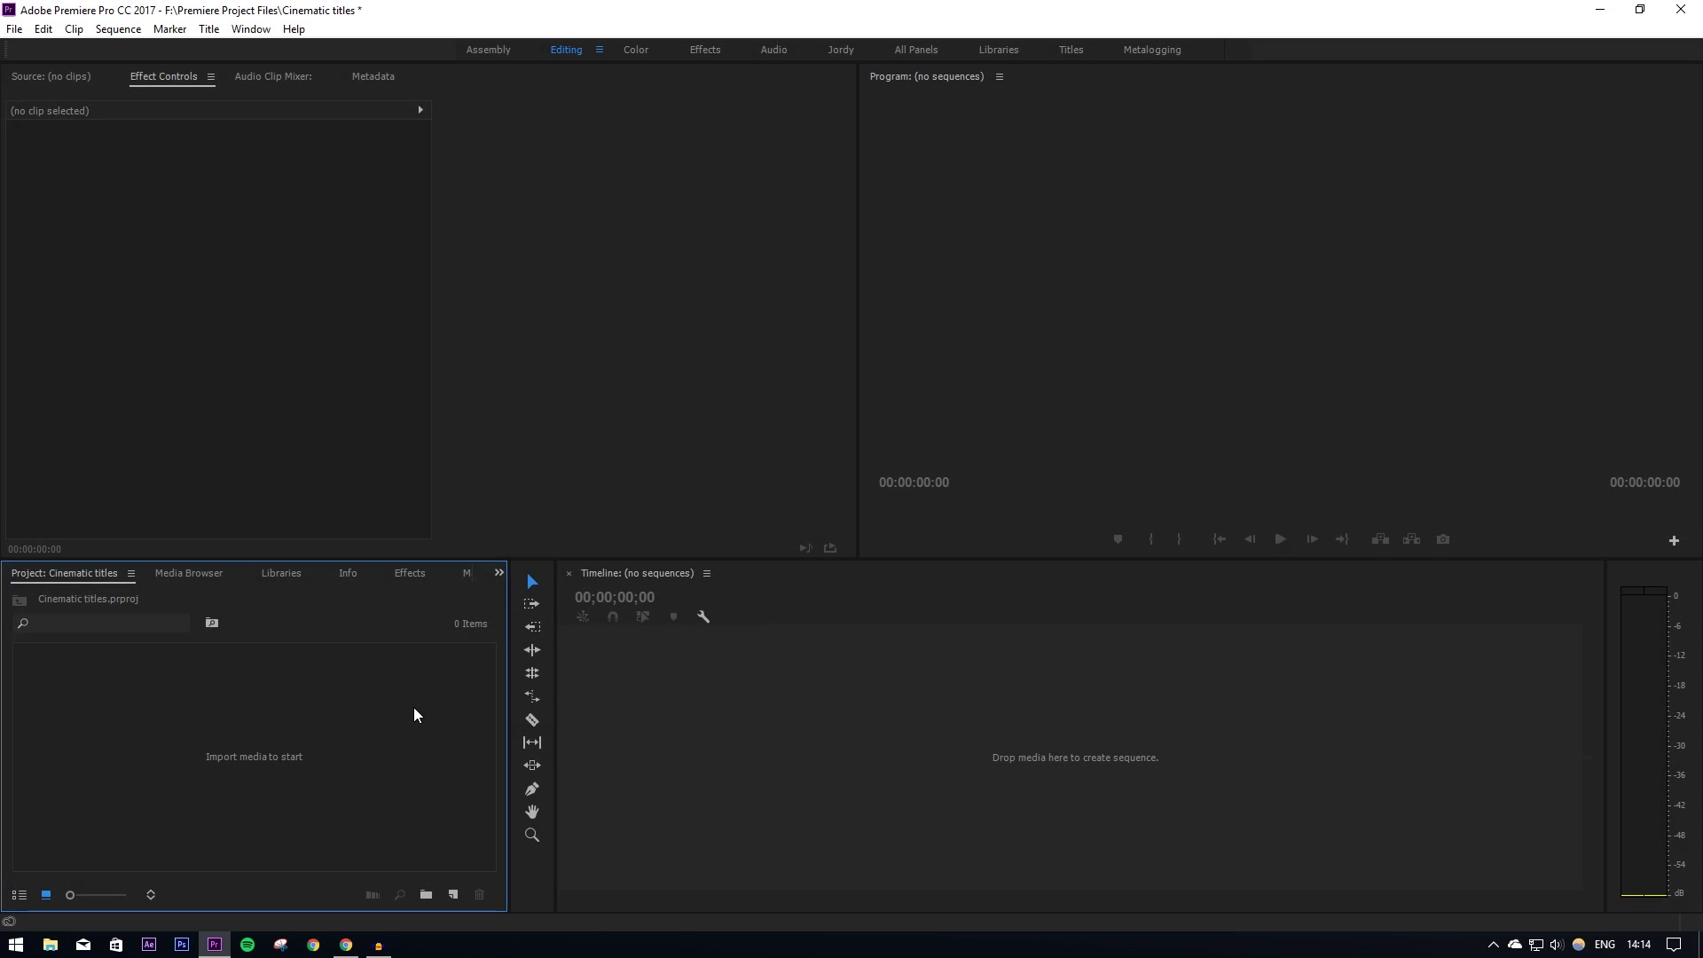
- Import 647597071.mp4 from the Import dialog as the project's first clip
{"action": "double_click", "coordinate": [413, 706]}
{"action": "double_click", "coordinate": [396, 334]}
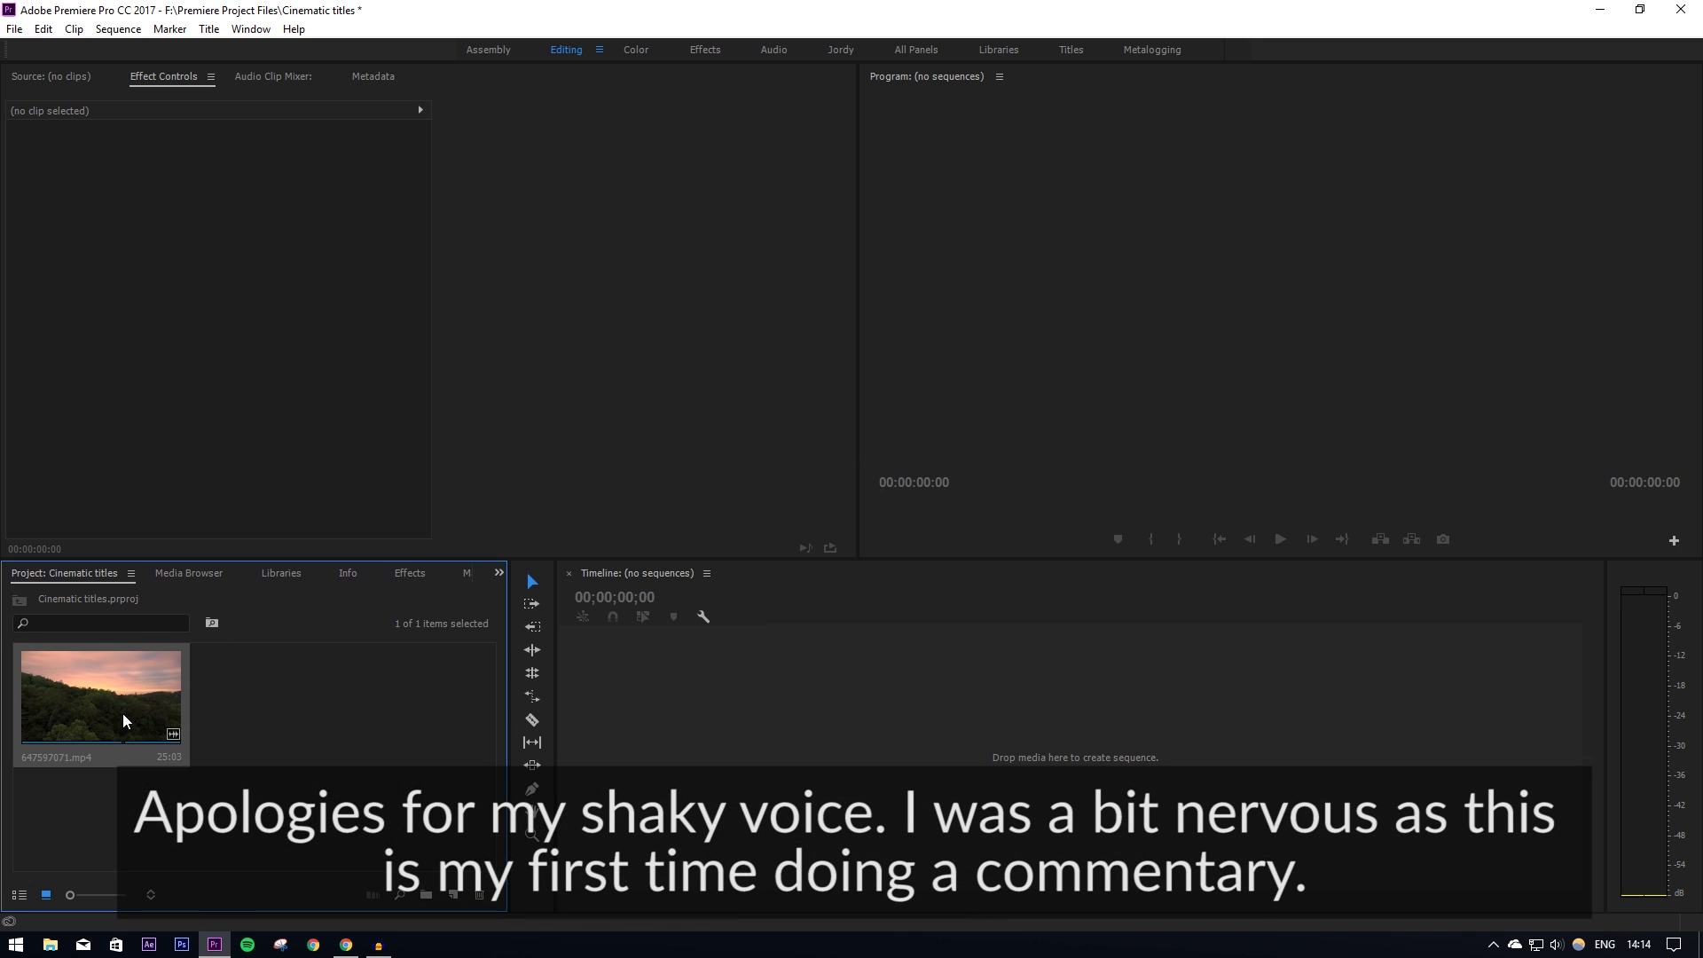
- Build a sequence from the sunset clip and place the playhead near 8 seconds
{"action": "left_click_drag", "start_coordinate": [123, 718], "coordinate": [692, 721]}
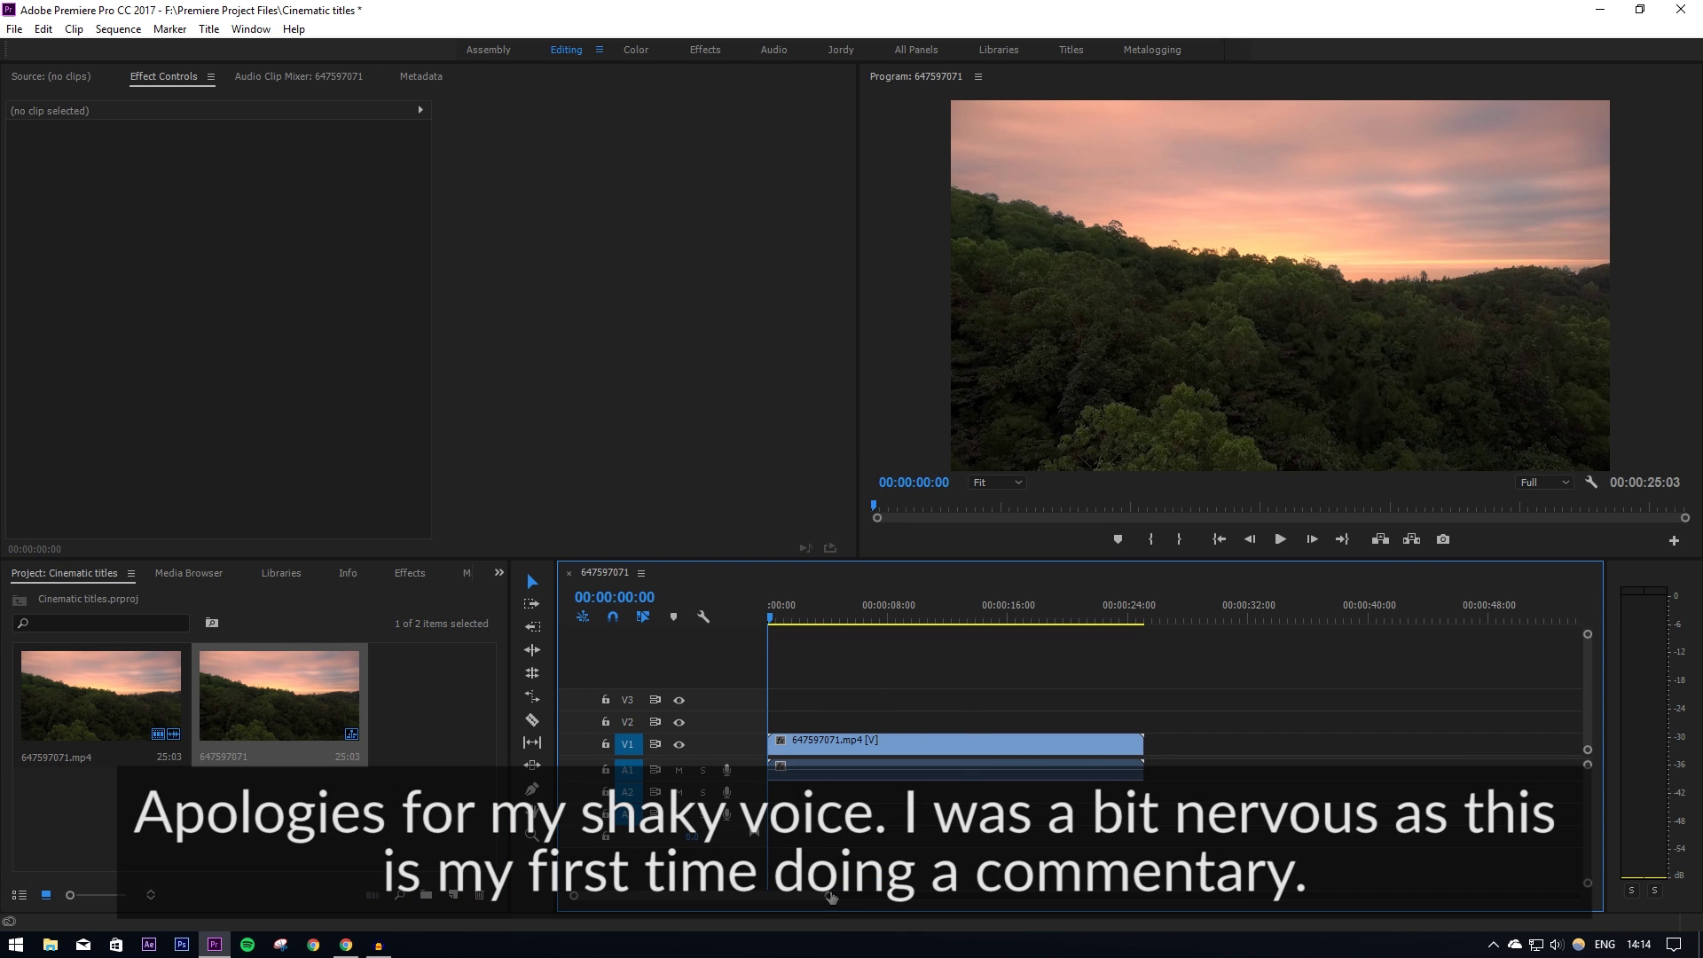
{"action": "left_click_drag", "start_coordinate": [840, 897], "coordinate": [762, 898]}
{"action": "left_click_drag", "start_coordinate": [775, 614], "coordinate": [1005, 613]}
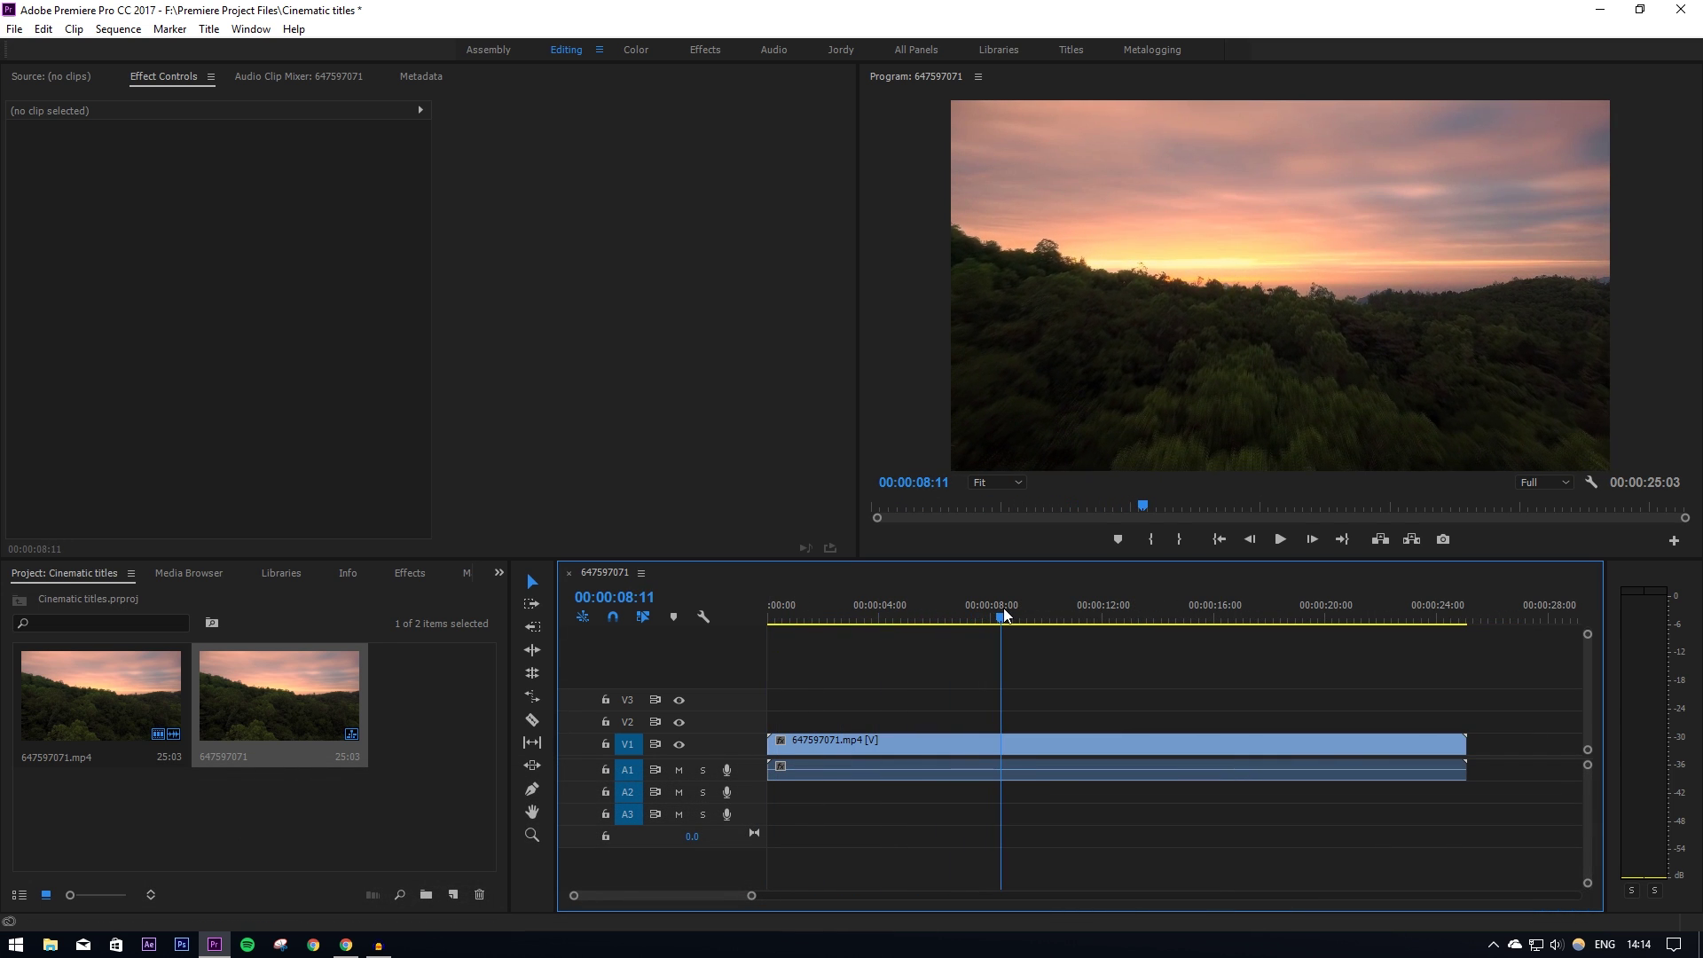
{"action": "key", "text": "Left"}
{"action": "key", "text": "Left"}
{"action": "key", "text": "Left"}
{"action": "key", "text": "Left"}
{"action": "key", "text": "Left"}
{"action": "key", "text": "Left"}
{"action": "key", "text": "Left"}
{"action": "key", "text": "Left"}
{"action": "key", "text": "Left"}
- Cut the clip at 00:00:08:00, delete the remainder, and return the playhead to the start
{"action": "key", "text": "ctrl+k"}
{"action": "left_click", "coordinate": [1058, 750]}
{"action": "key", "text": "Delete"}
{"action": "left_click_drag", "start_coordinate": [990, 617], "coordinate": [723, 675]}
{"action": "left_click", "coordinate": [449, 897]}
{"action": "left_click", "coordinate": [384, 801]}
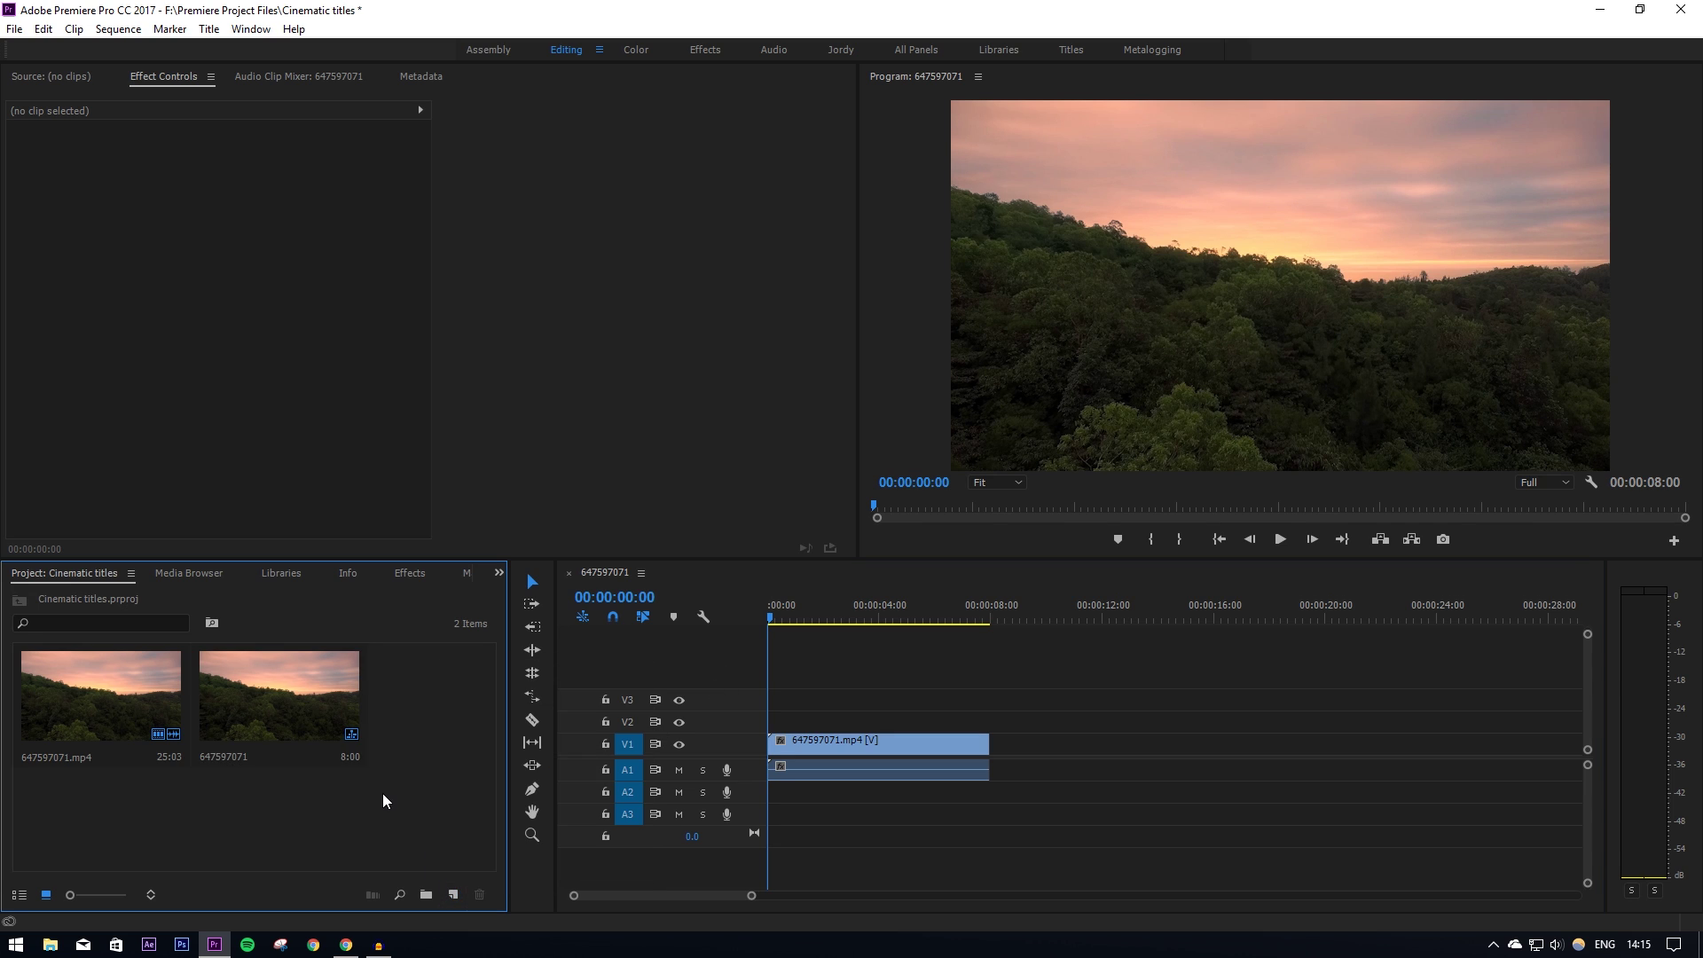
- Choose New Item > Title from the Project panel to start a new title
{"action": "right_click", "coordinate": [418, 730]}
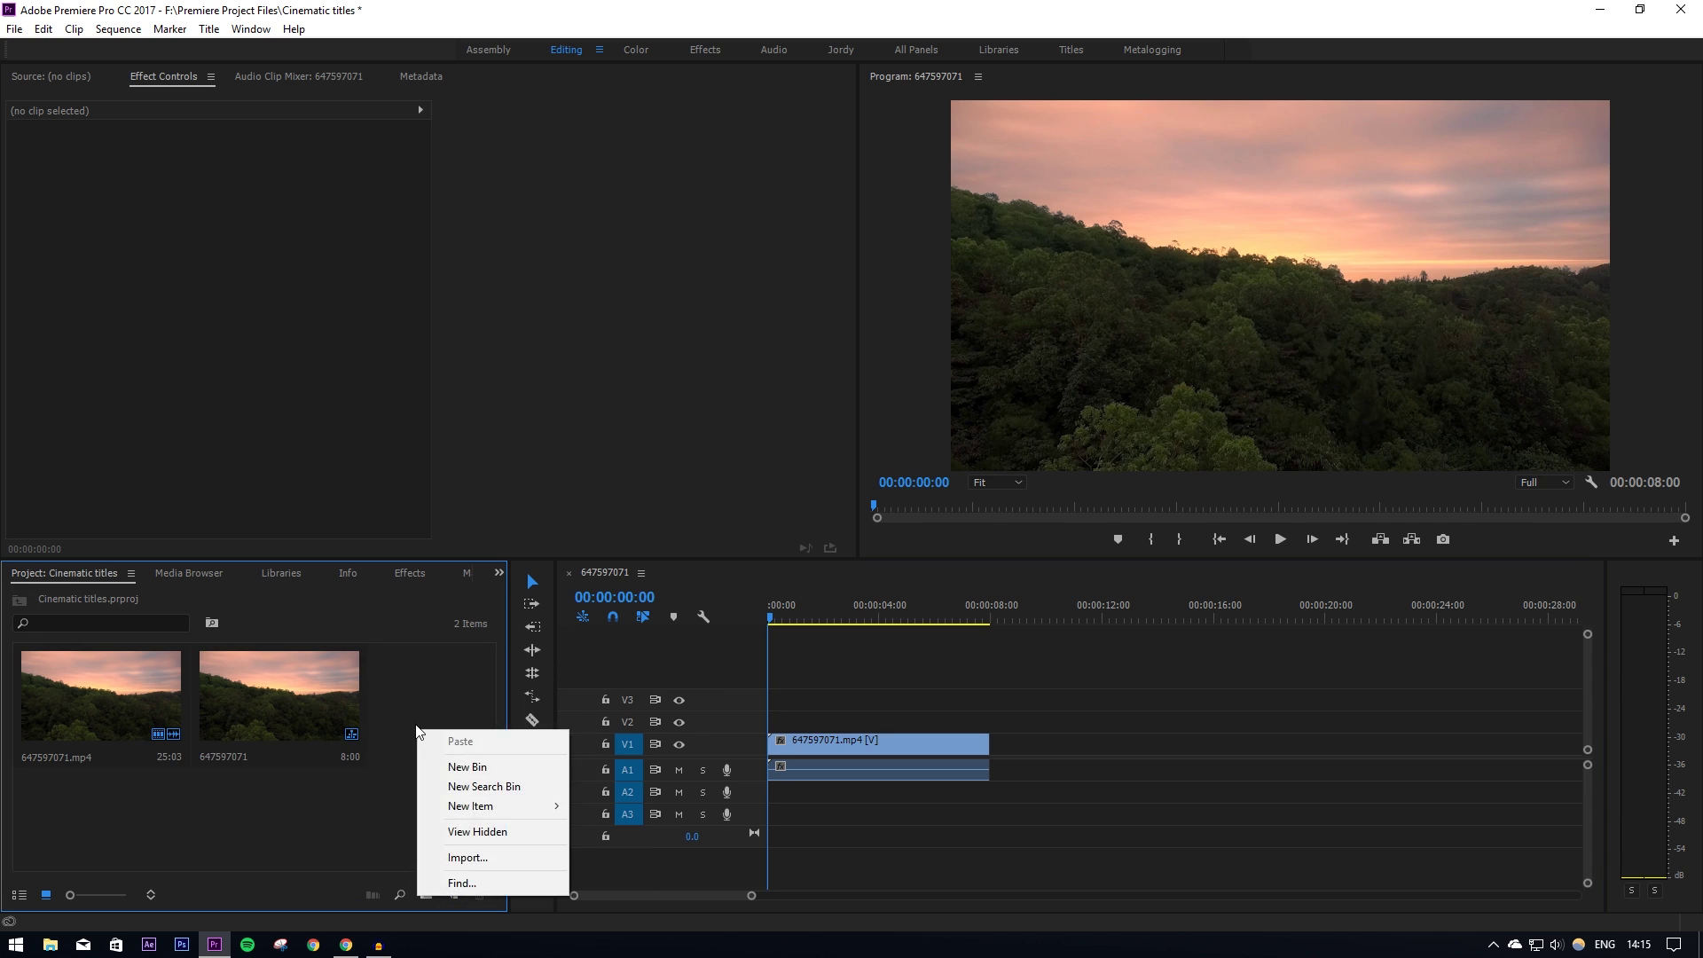
{"action": "left_click", "coordinate": [429, 675]}
{"action": "right_click", "coordinate": [430, 674]}
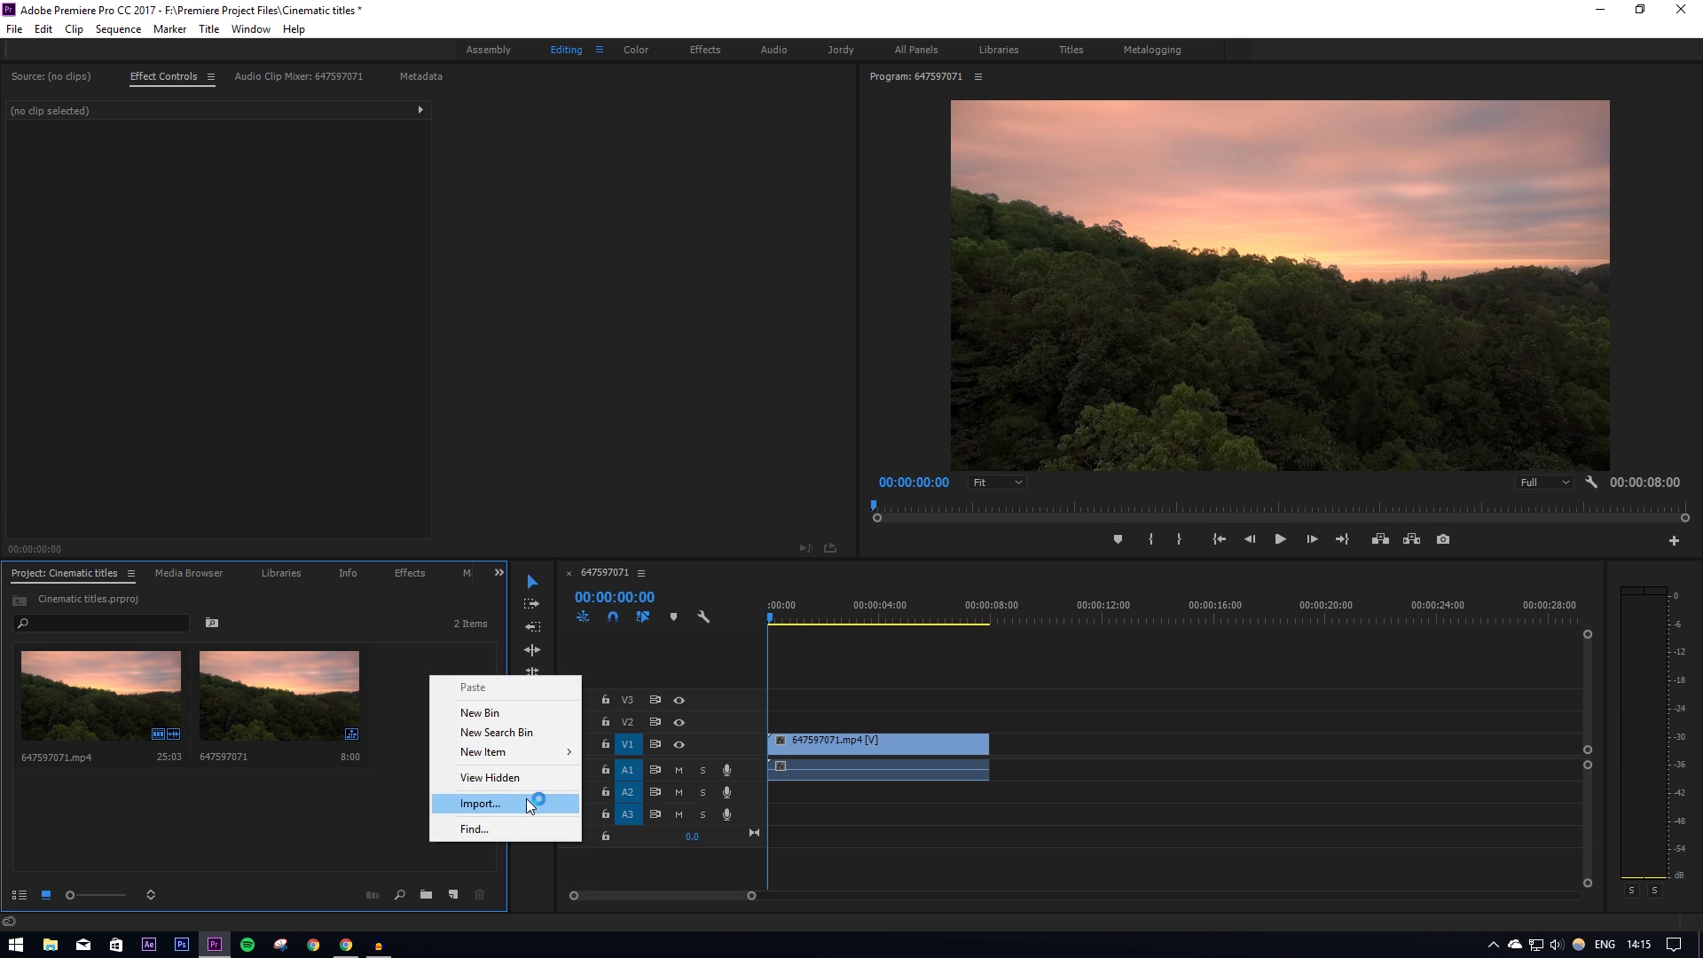
{"action": "left_click", "coordinate": [486, 897]}
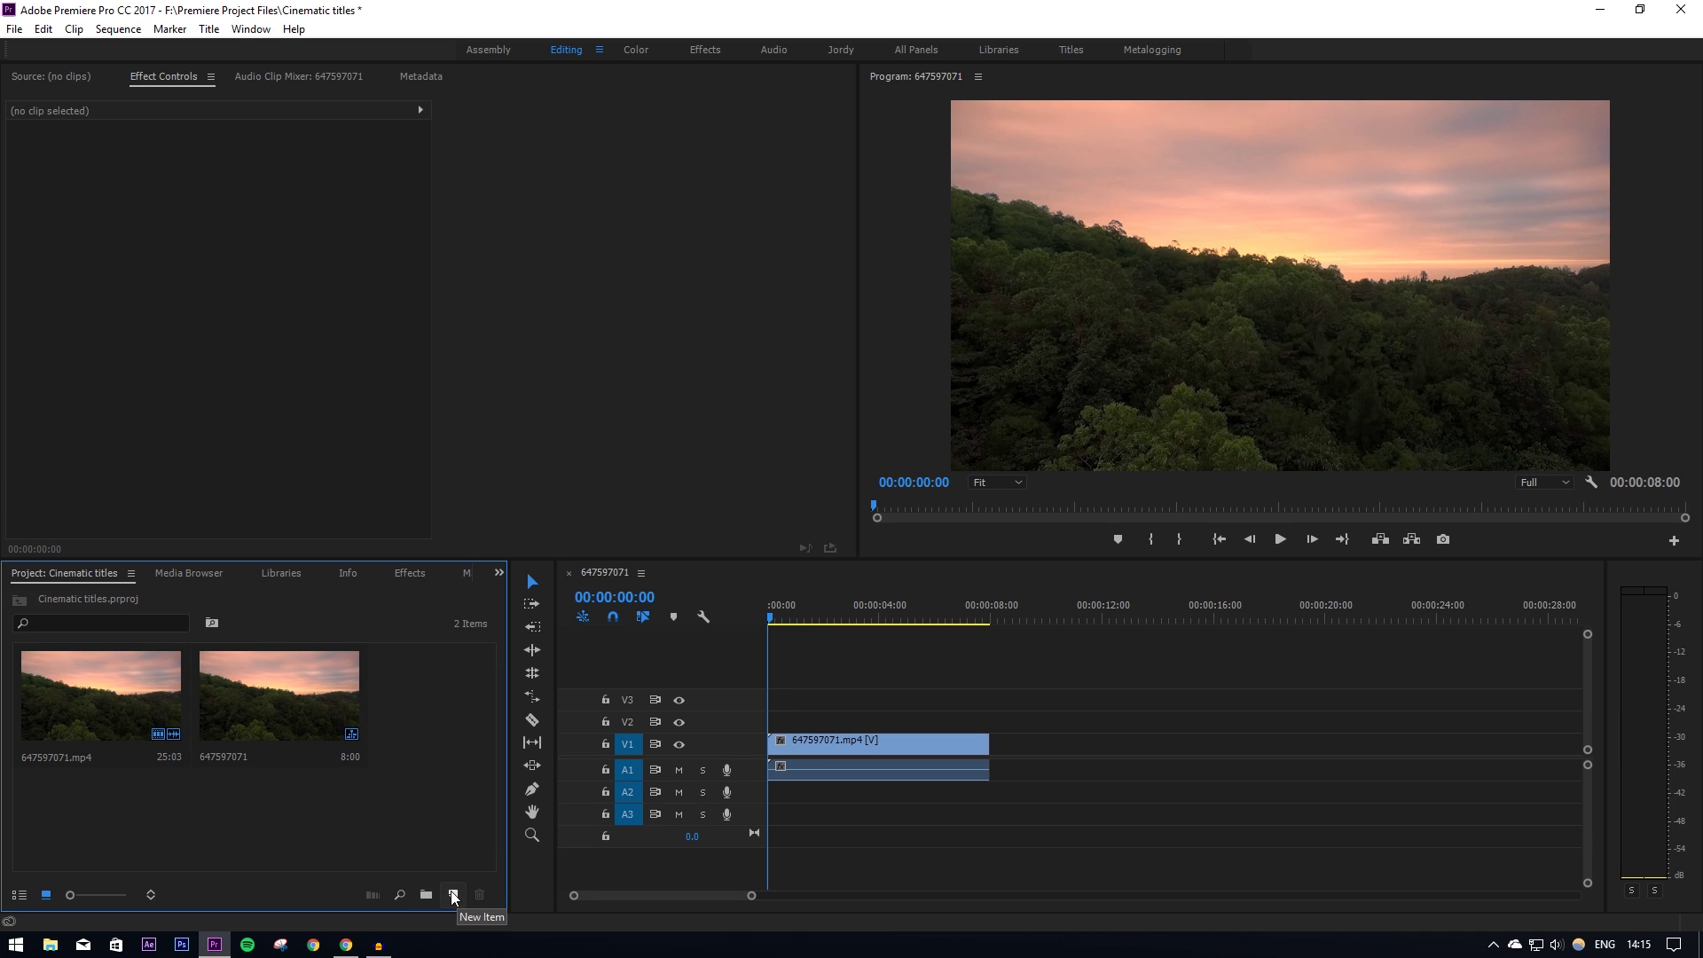
{"action": "left_click", "coordinate": [452, 898]}
{"action": "left_click", "coordinate": [526, 629]}
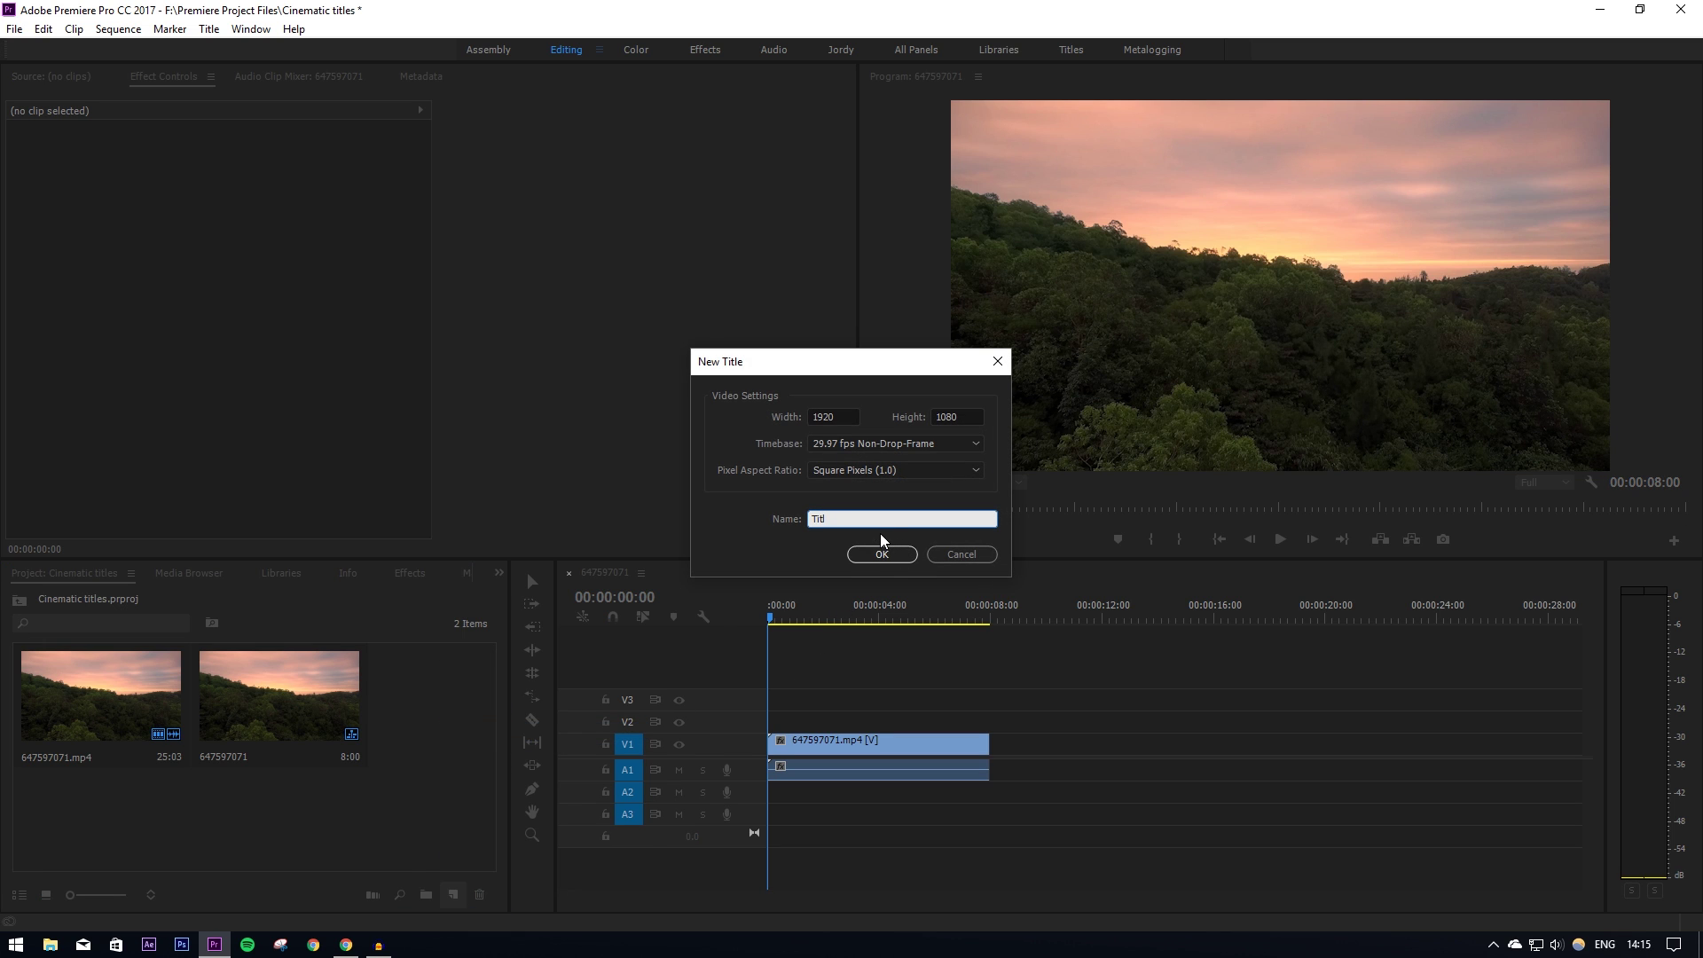
- Name the new title 'Title' and reposition the Title Designer window
{"action": "type", "text": "Title"}
{"action": "key", "text": "Return"}
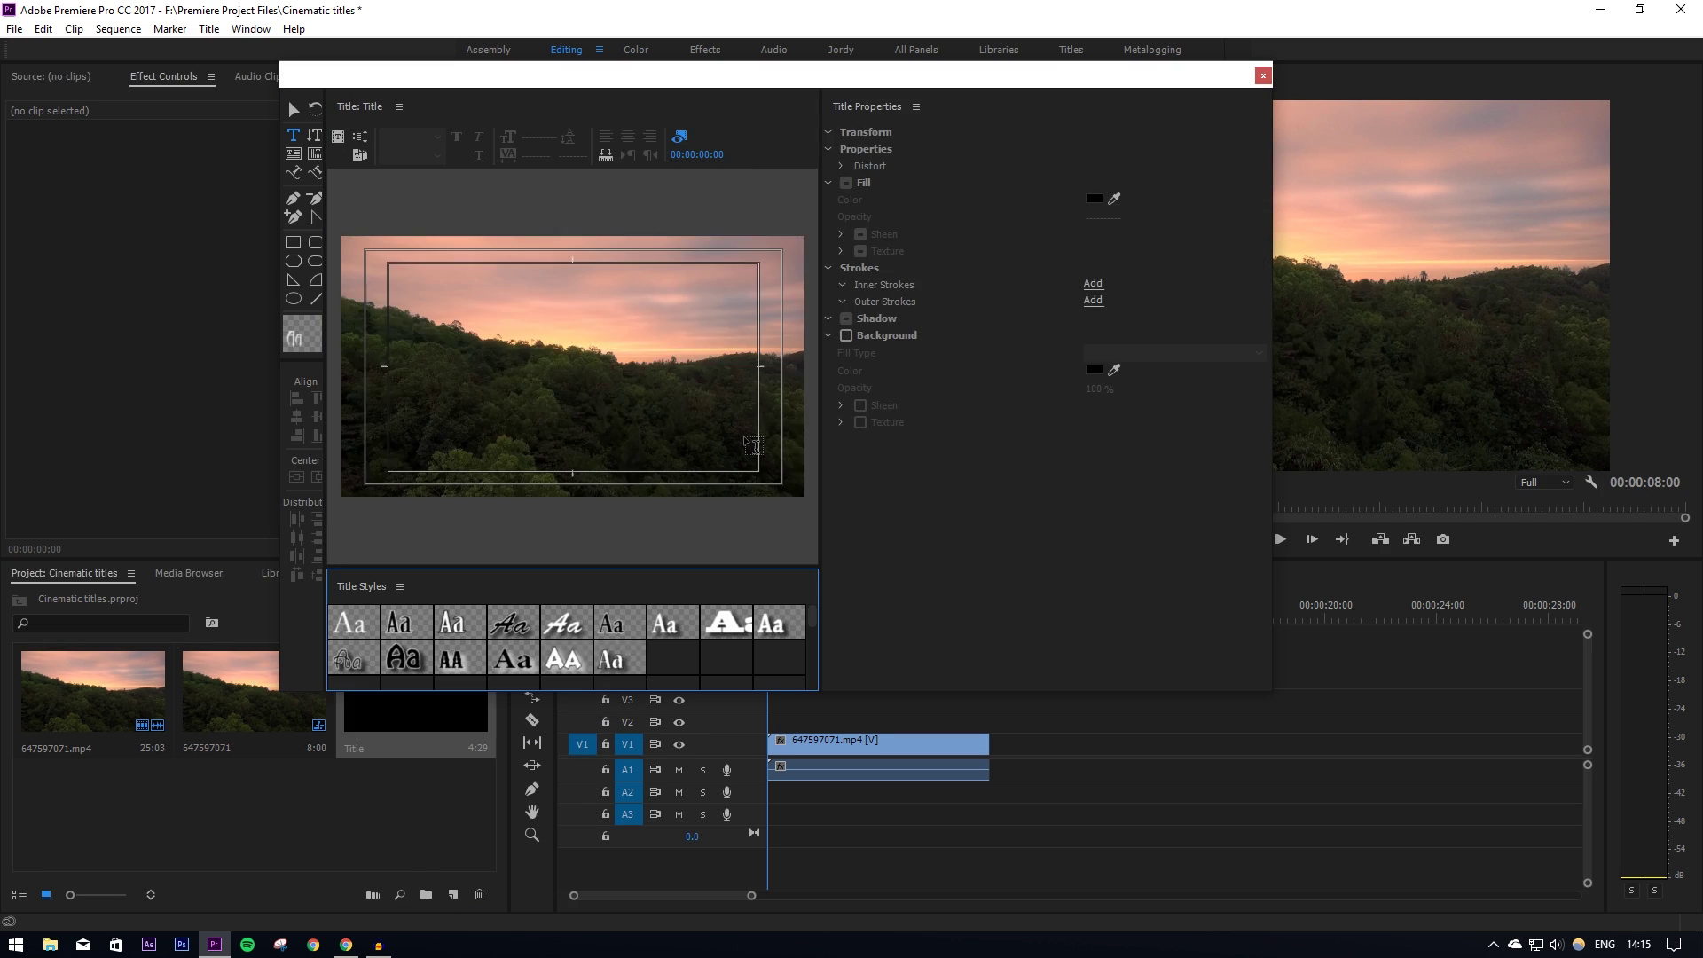
{"action": "left_click_drag", "start_coordinate": [807, 73], "coordinate": [956, 150]}
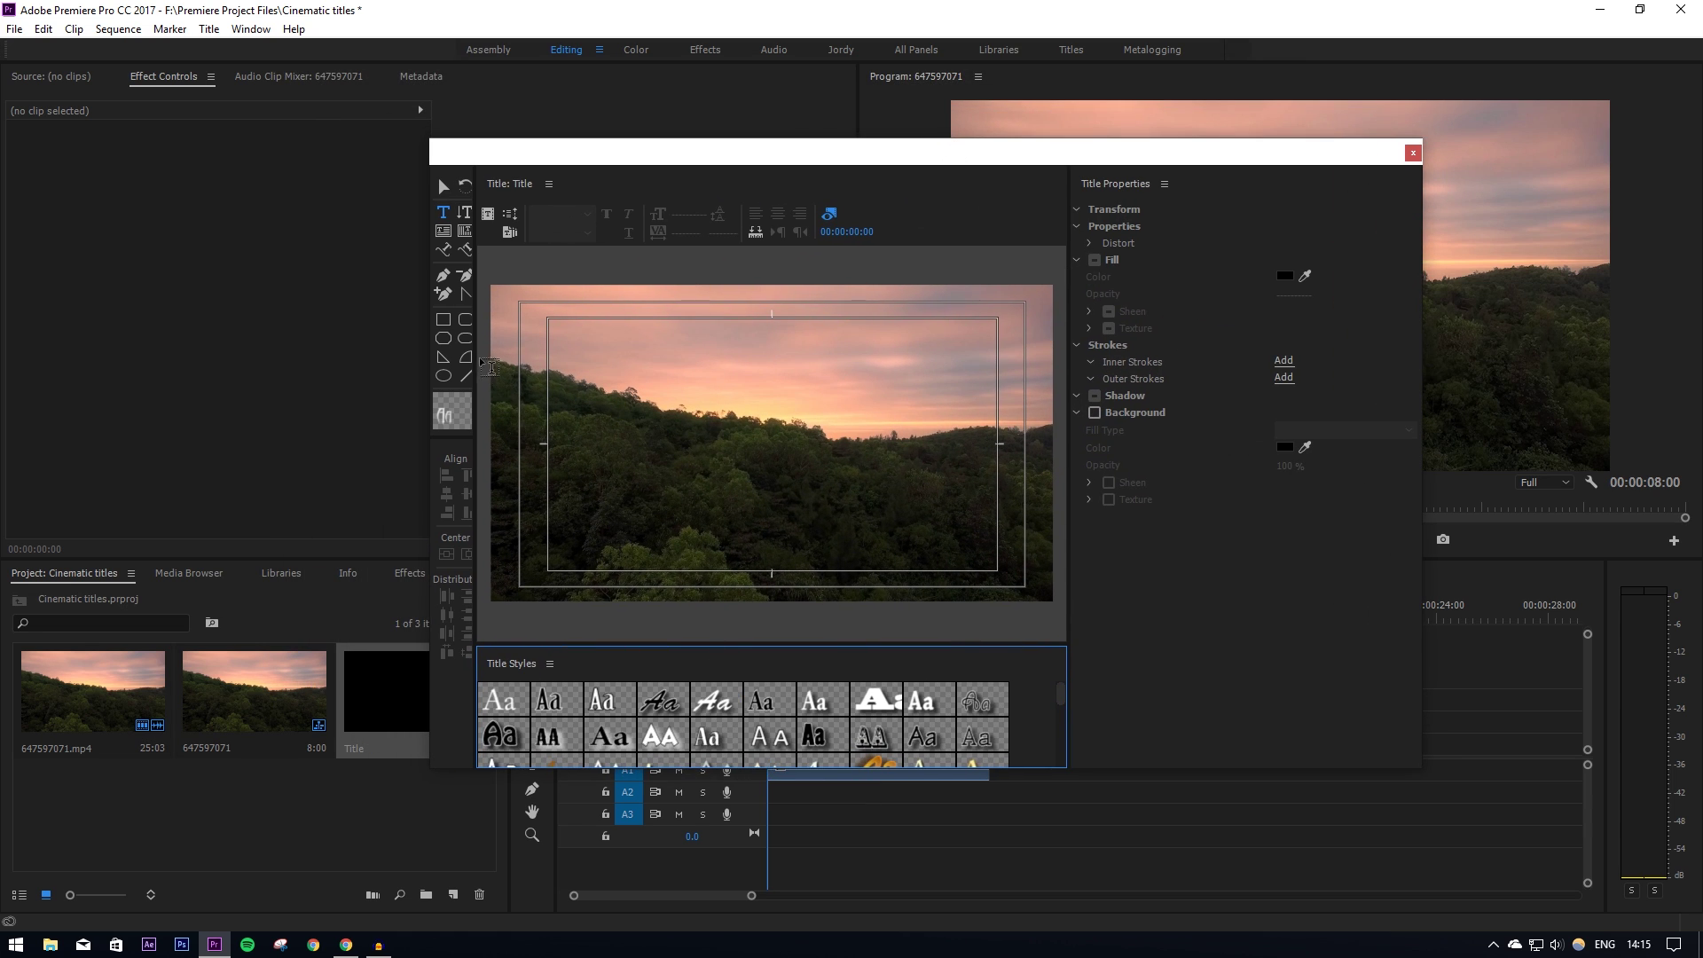
{"action": "left_click_drag", "start_coordinate": [475, 349], "coordinate": [495, 342]}
- Type 'CINEMATIC TITLES' on the canvas and centre it horizontally and vertically
{"action": "left_click", "coordinate": [442, 231]}
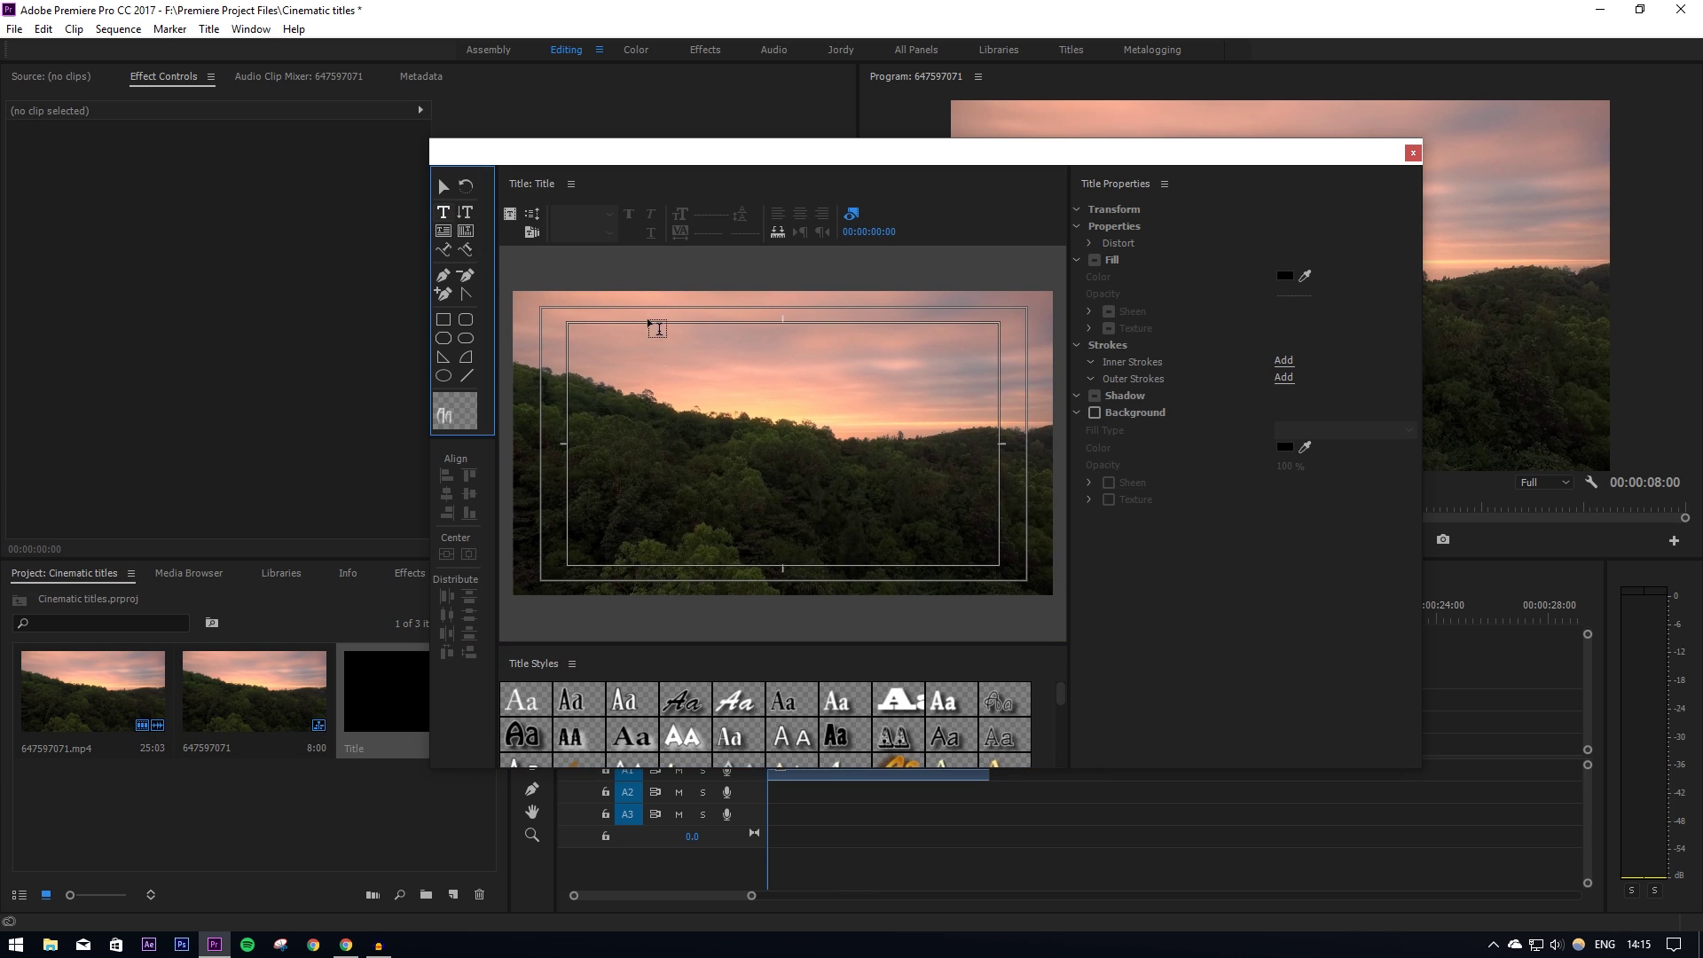
{"action": "left_click", "coordinate": [682, 440]}
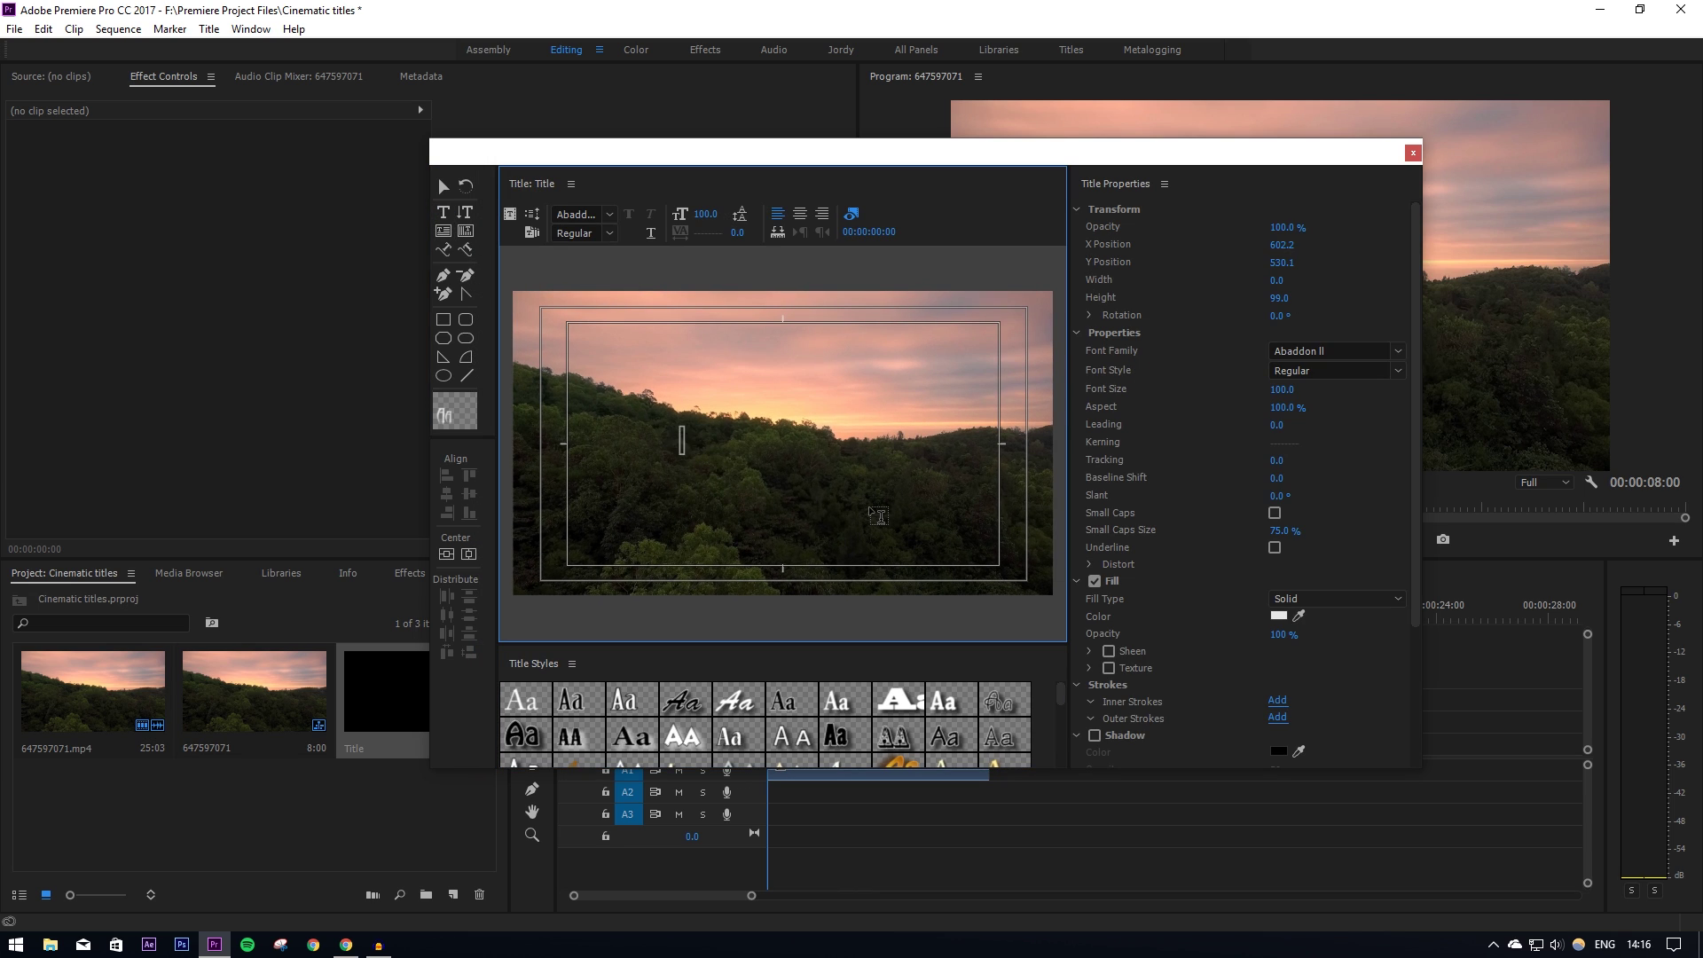
{"action": "type", "text": "CINEMA"}
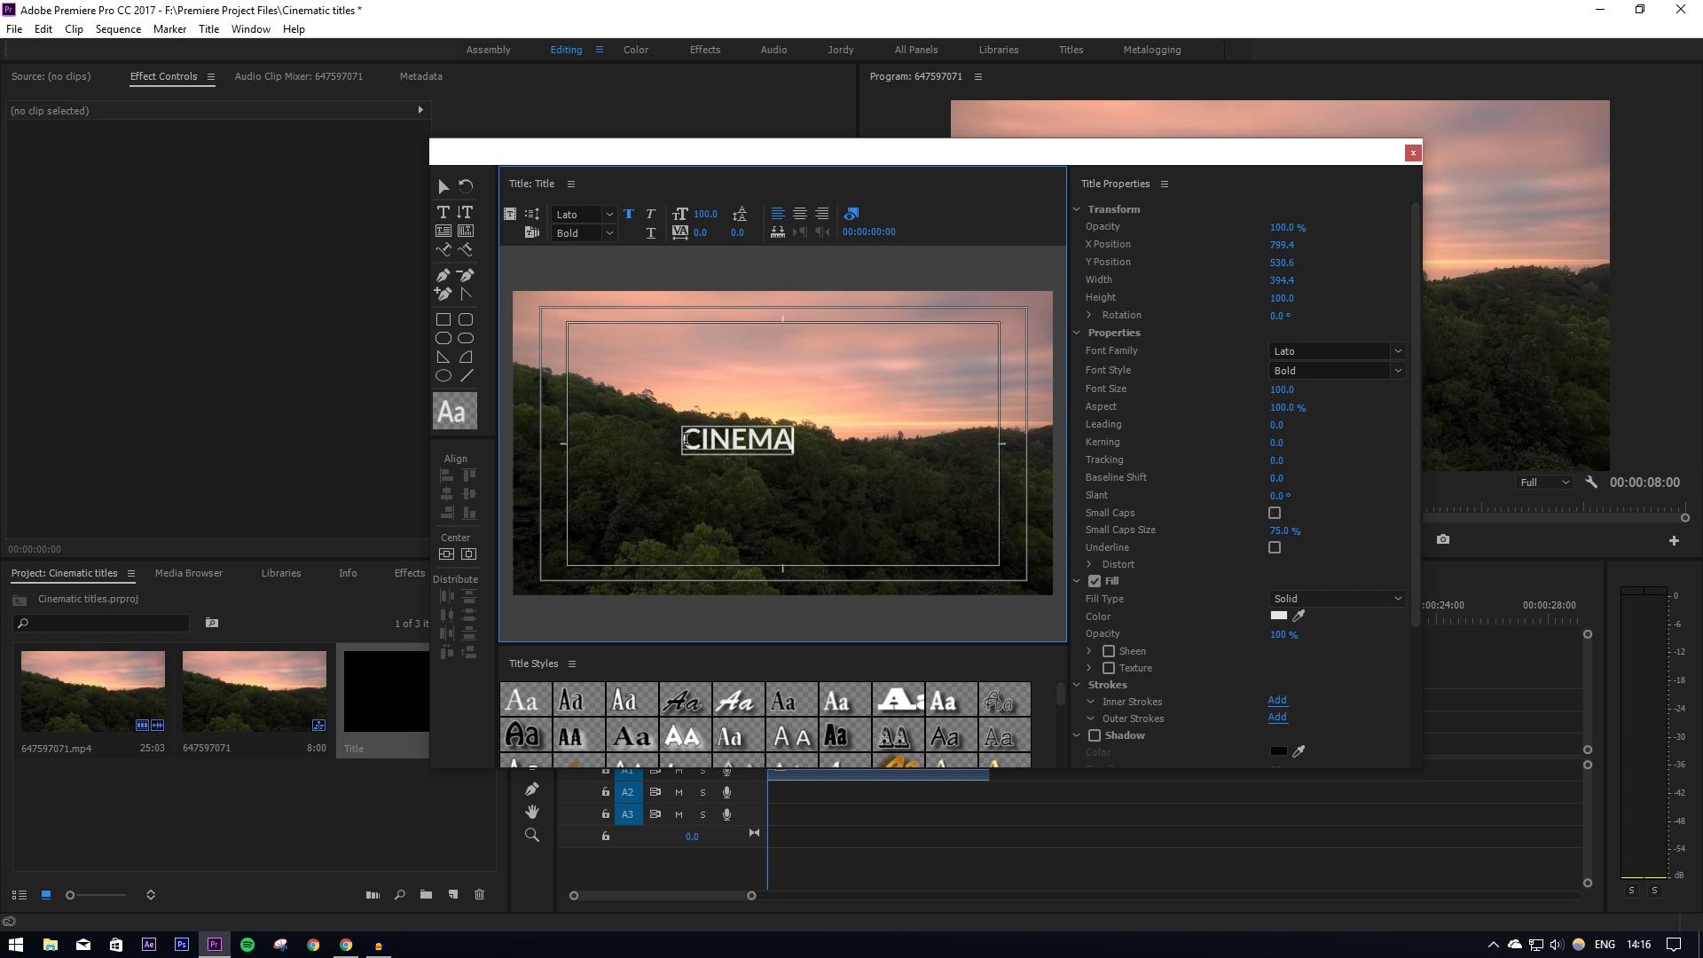
{"action": "key", "text": "BackSpace"}
{"action": "key", "text": "BackSpace"}
{"action": "type", "text": "MATIC TITLES"}
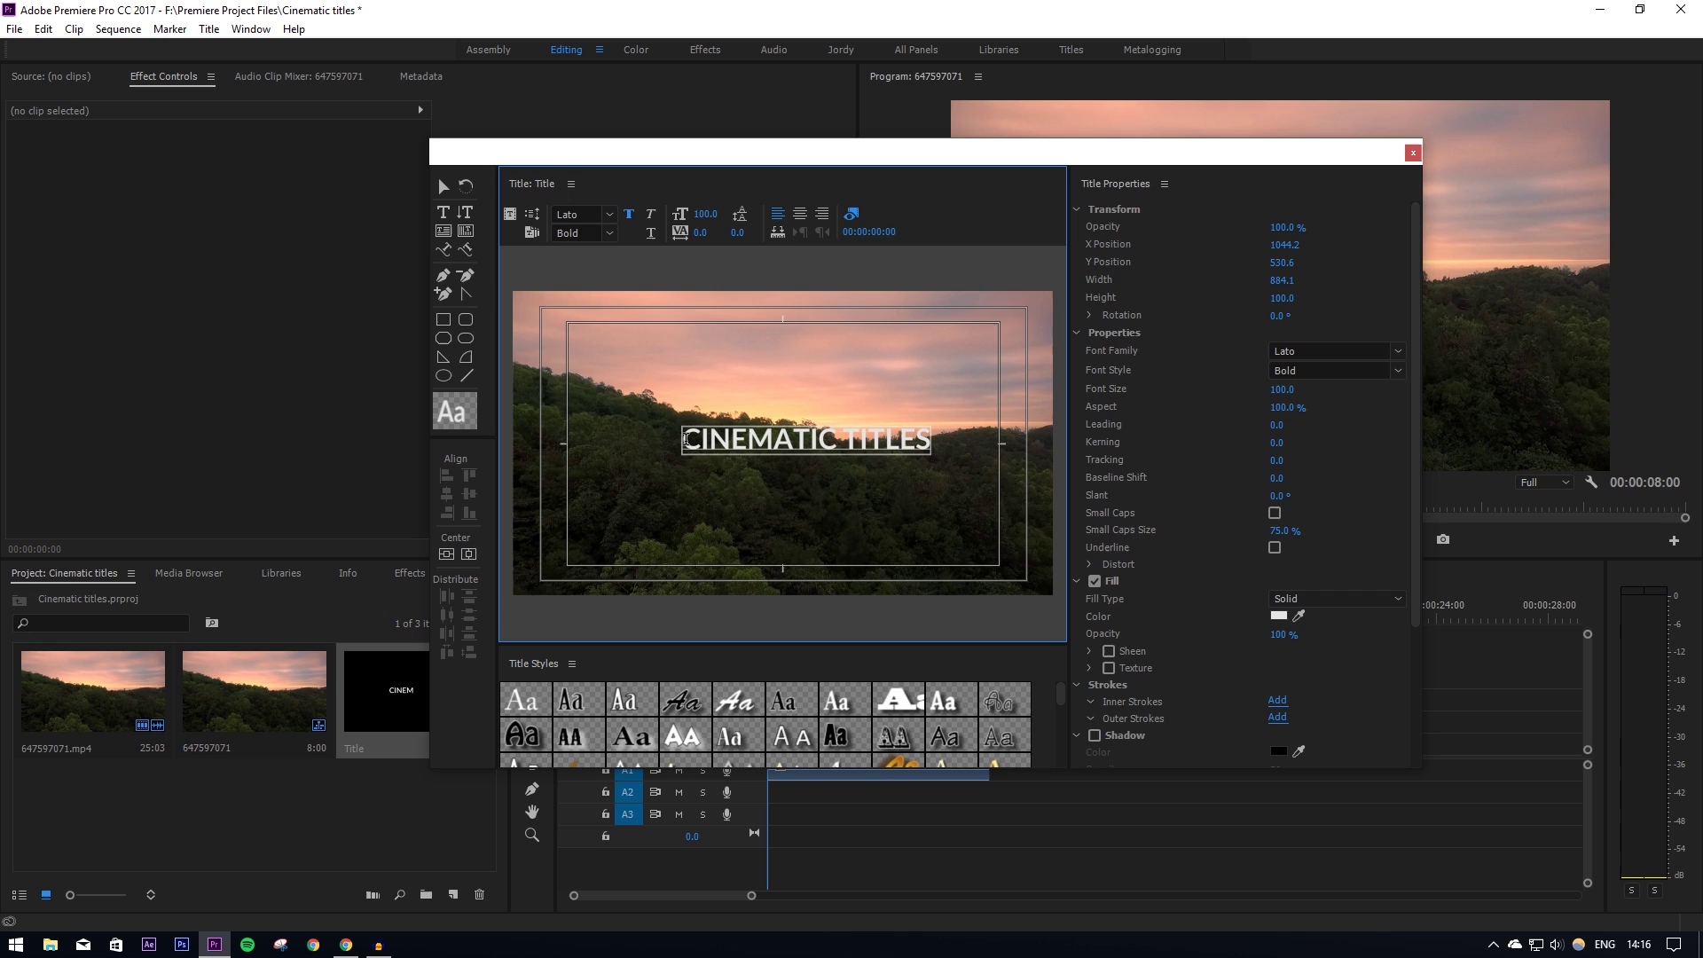
{"action": "left_click", "coordinate": [446, 554]}
{"action": "left_click", "coordinate": [468, 553]}
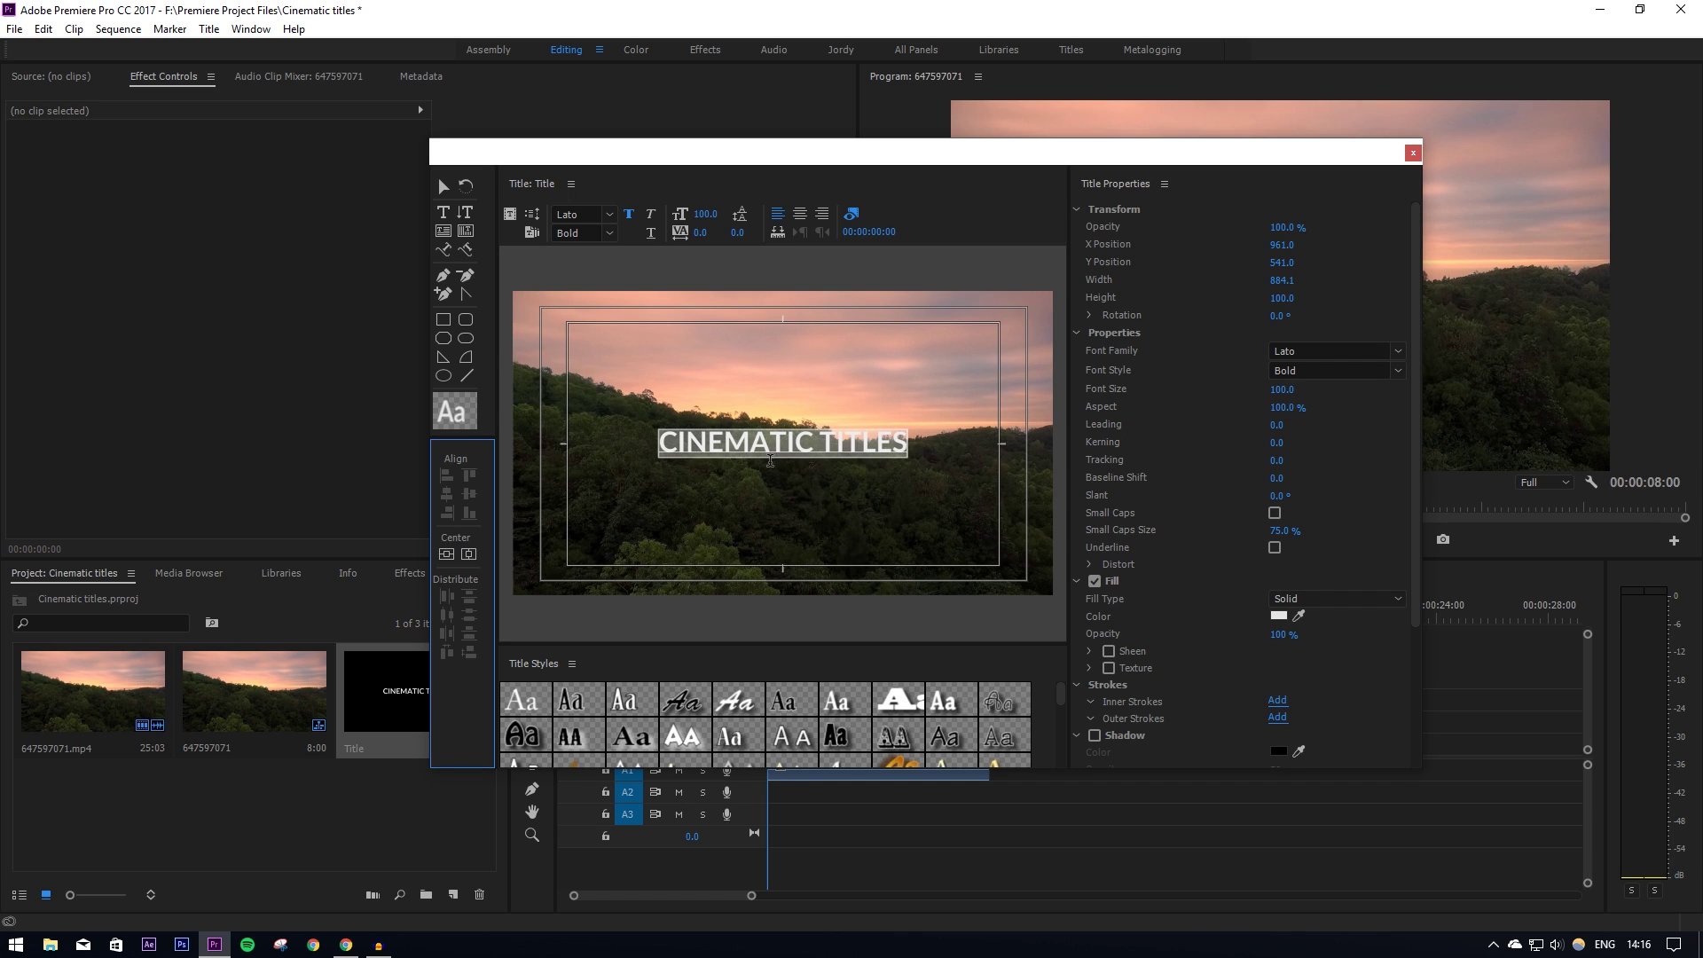
- Raise the kerning to about 21 and re-centre the line horizontally
{"action": "left_click", "coordinate": [704, 231]}
{"action": "key", "text": "Return"}
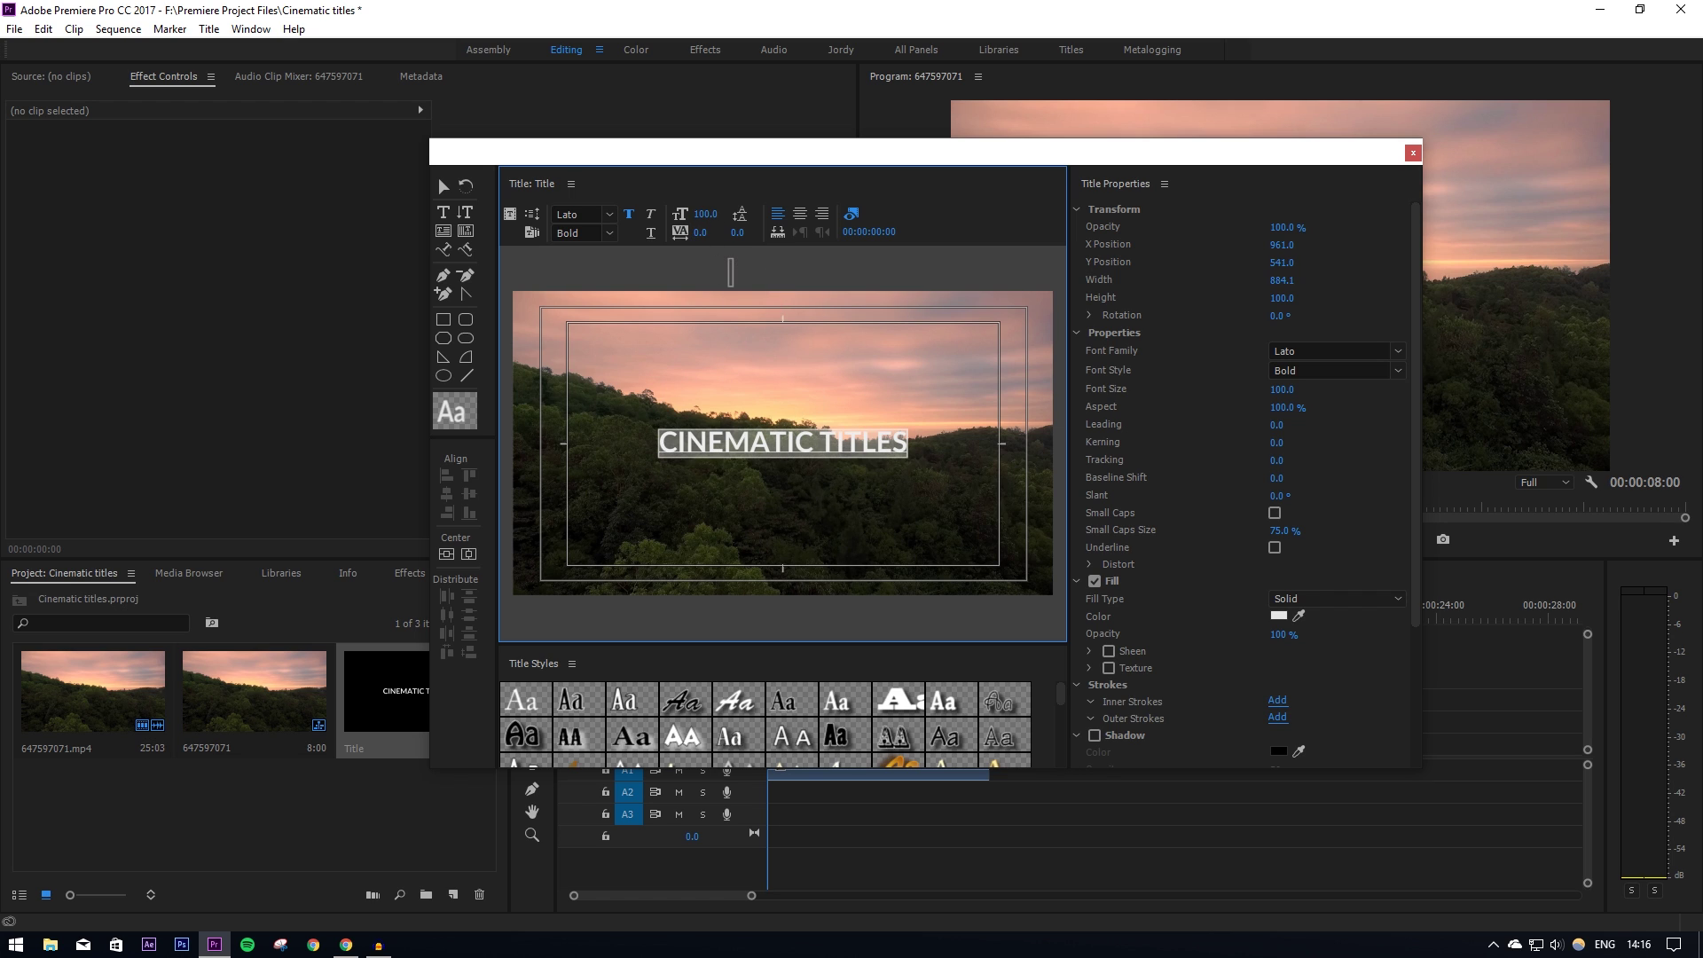
{"action": "left_click_drag", "start_coordinate": [706, 233], "coordinate": [566, 444]}
{"action": "left_click", "coordinate": [447, 553]}
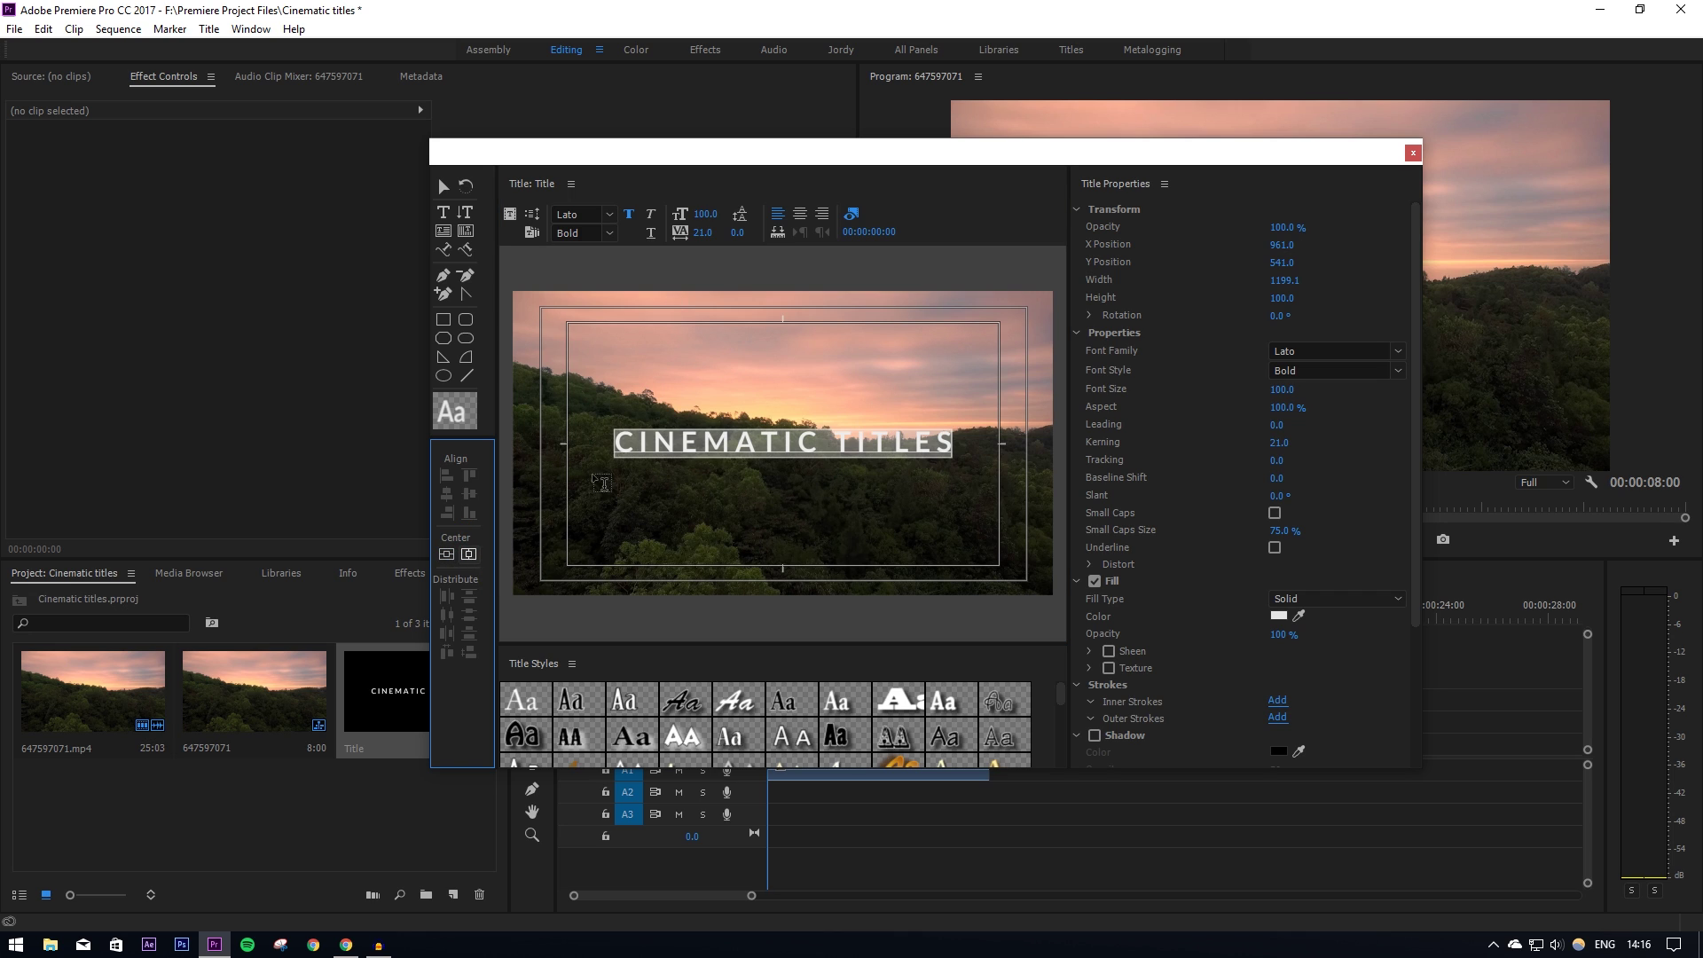
- Type 'IN PREMIERE PRO' as a second text line and centre it
{"action": "left_click", "coordinate": [759, 507]}
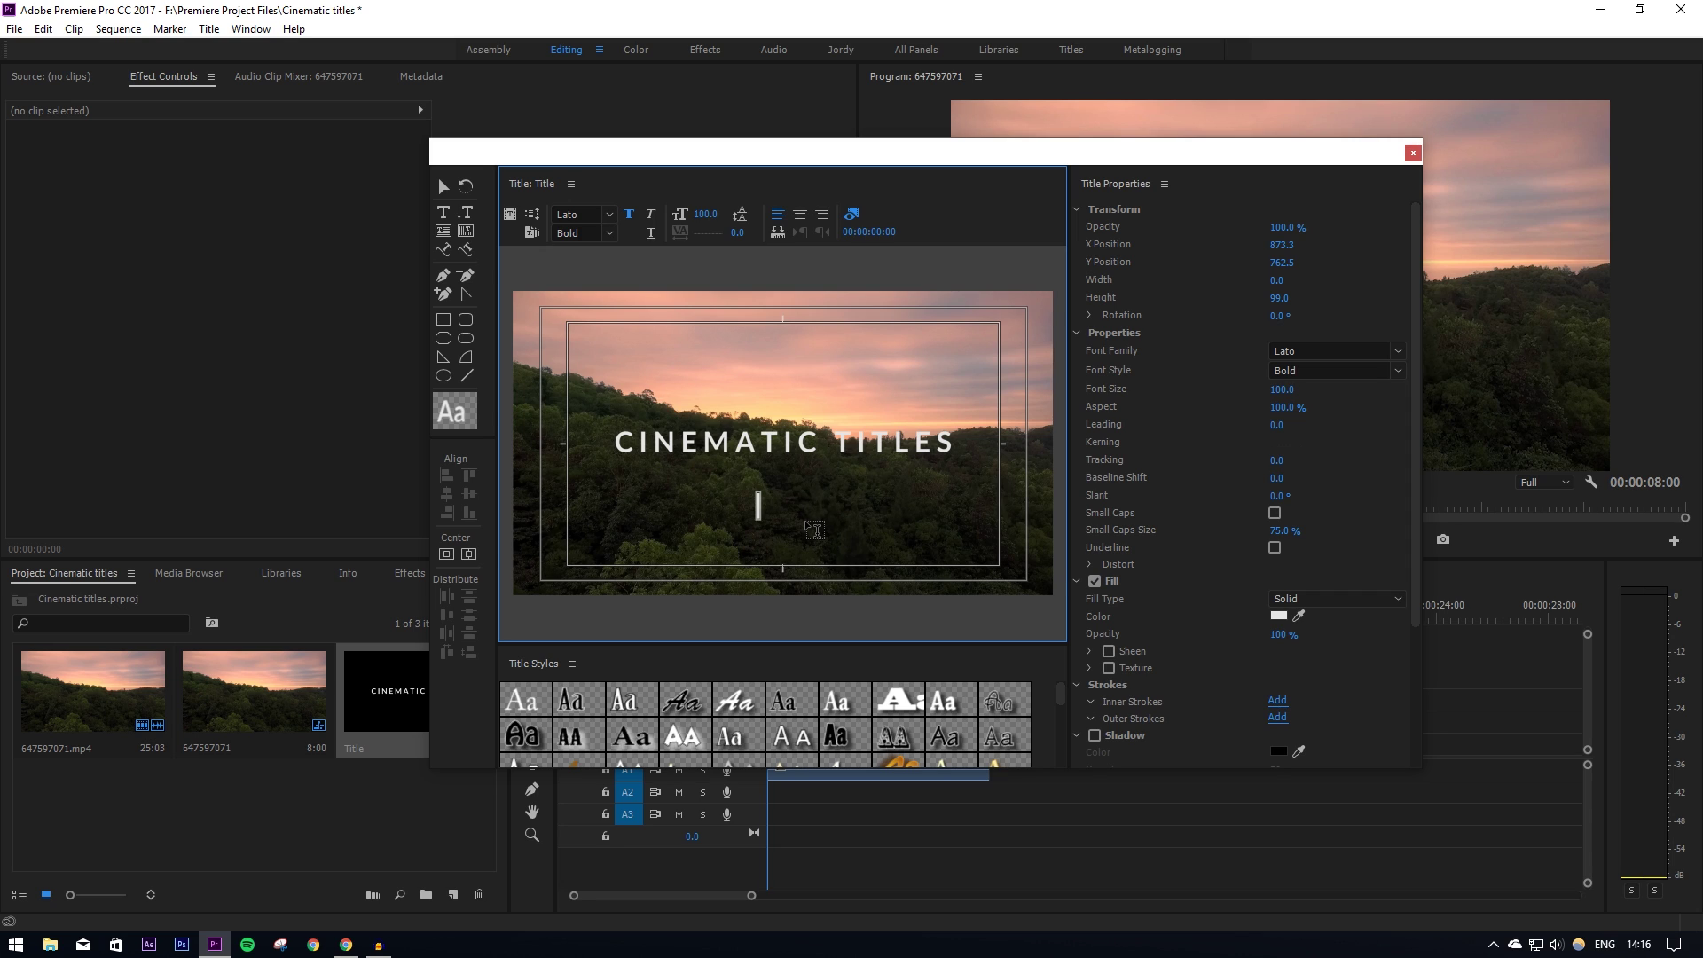
{"action": "type", "text": "IN"}
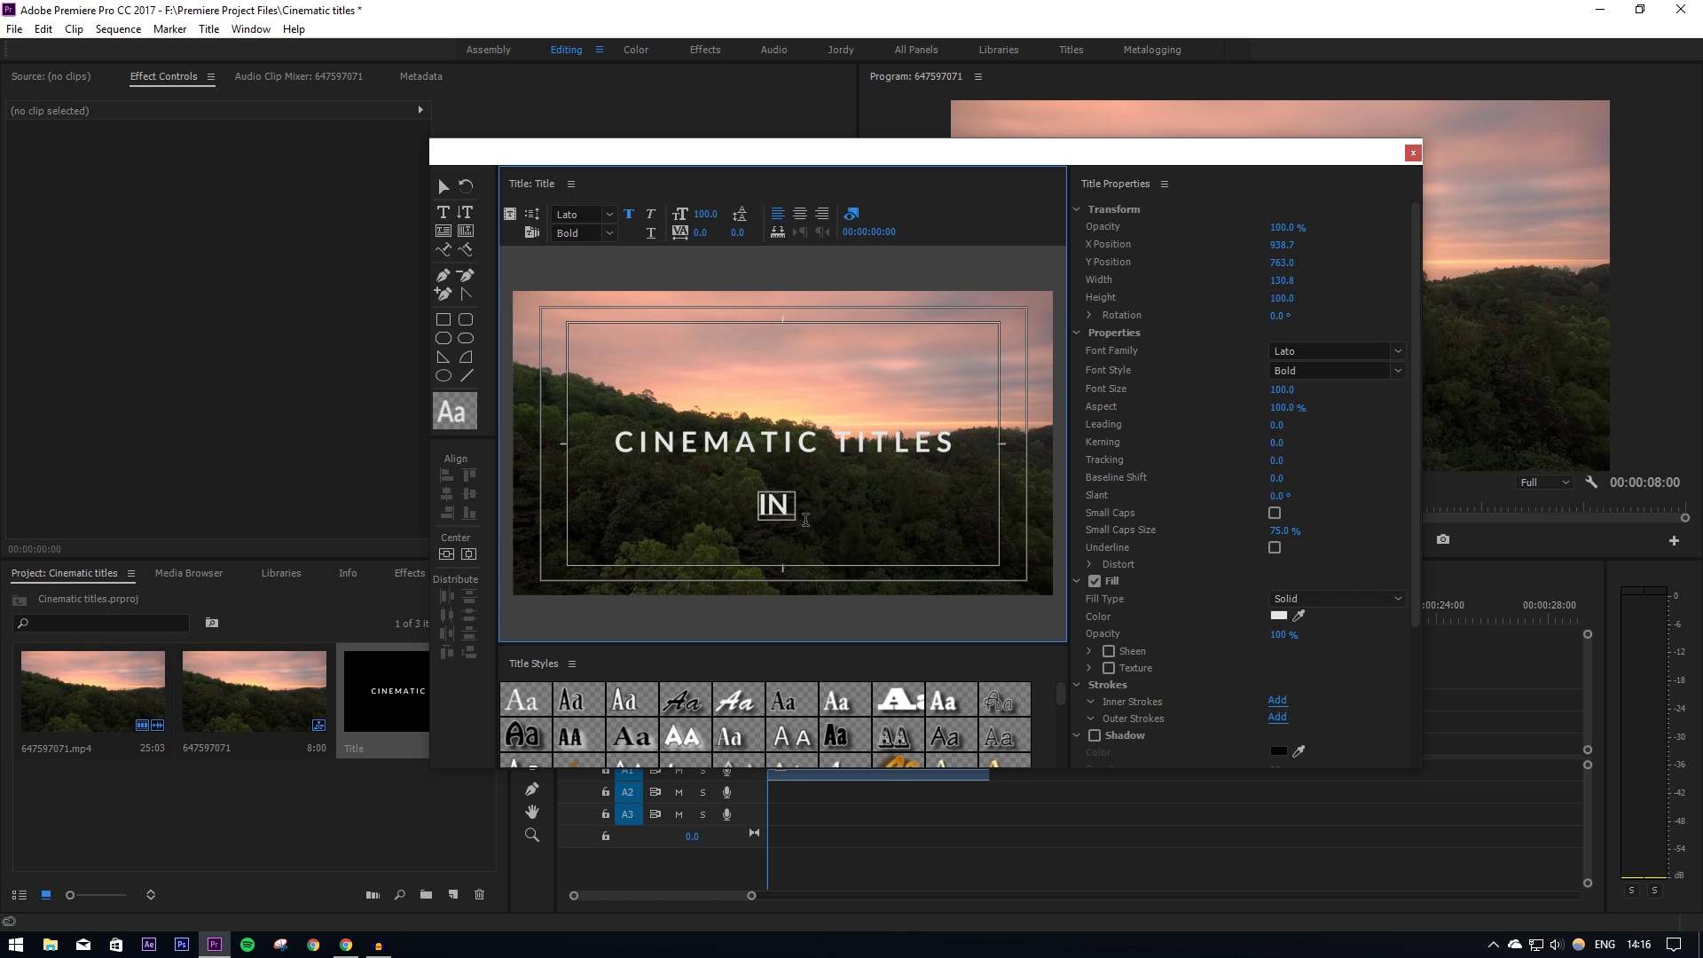
{"action": "type", "text": " PREMIERE"}
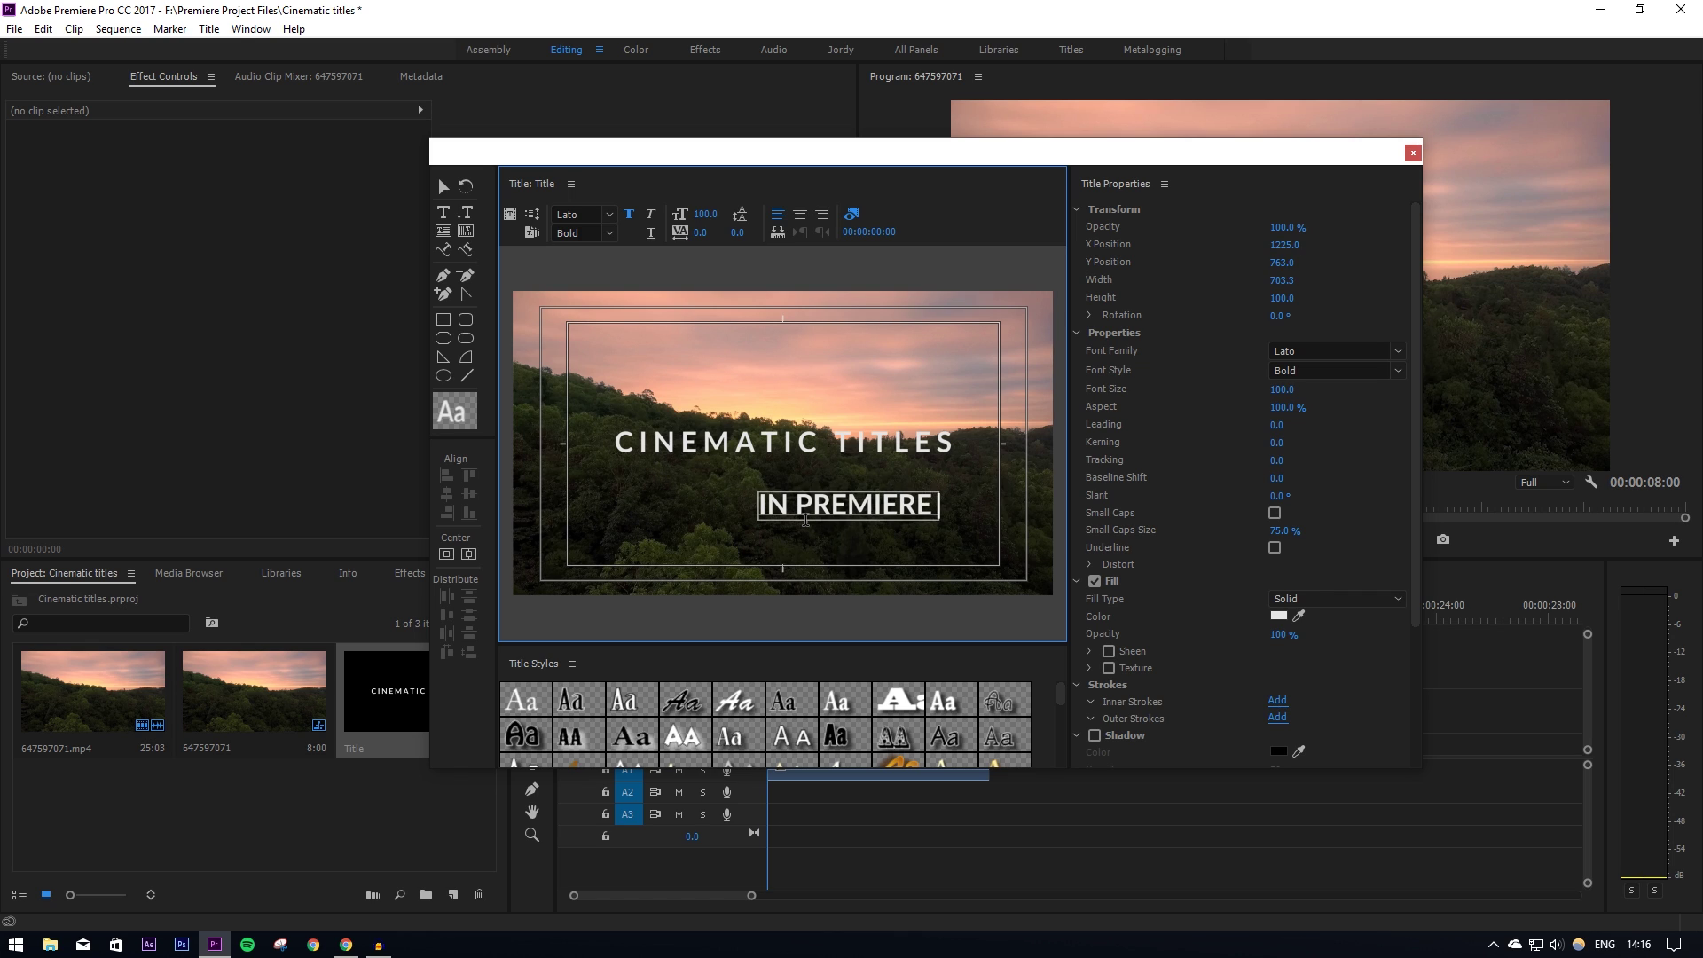
{"action": "type", "text": " PRO"}
{"action": "left_click", "coordinate": [467, 553]}
{"action": "left_click", "coordinate": [446, 554]}
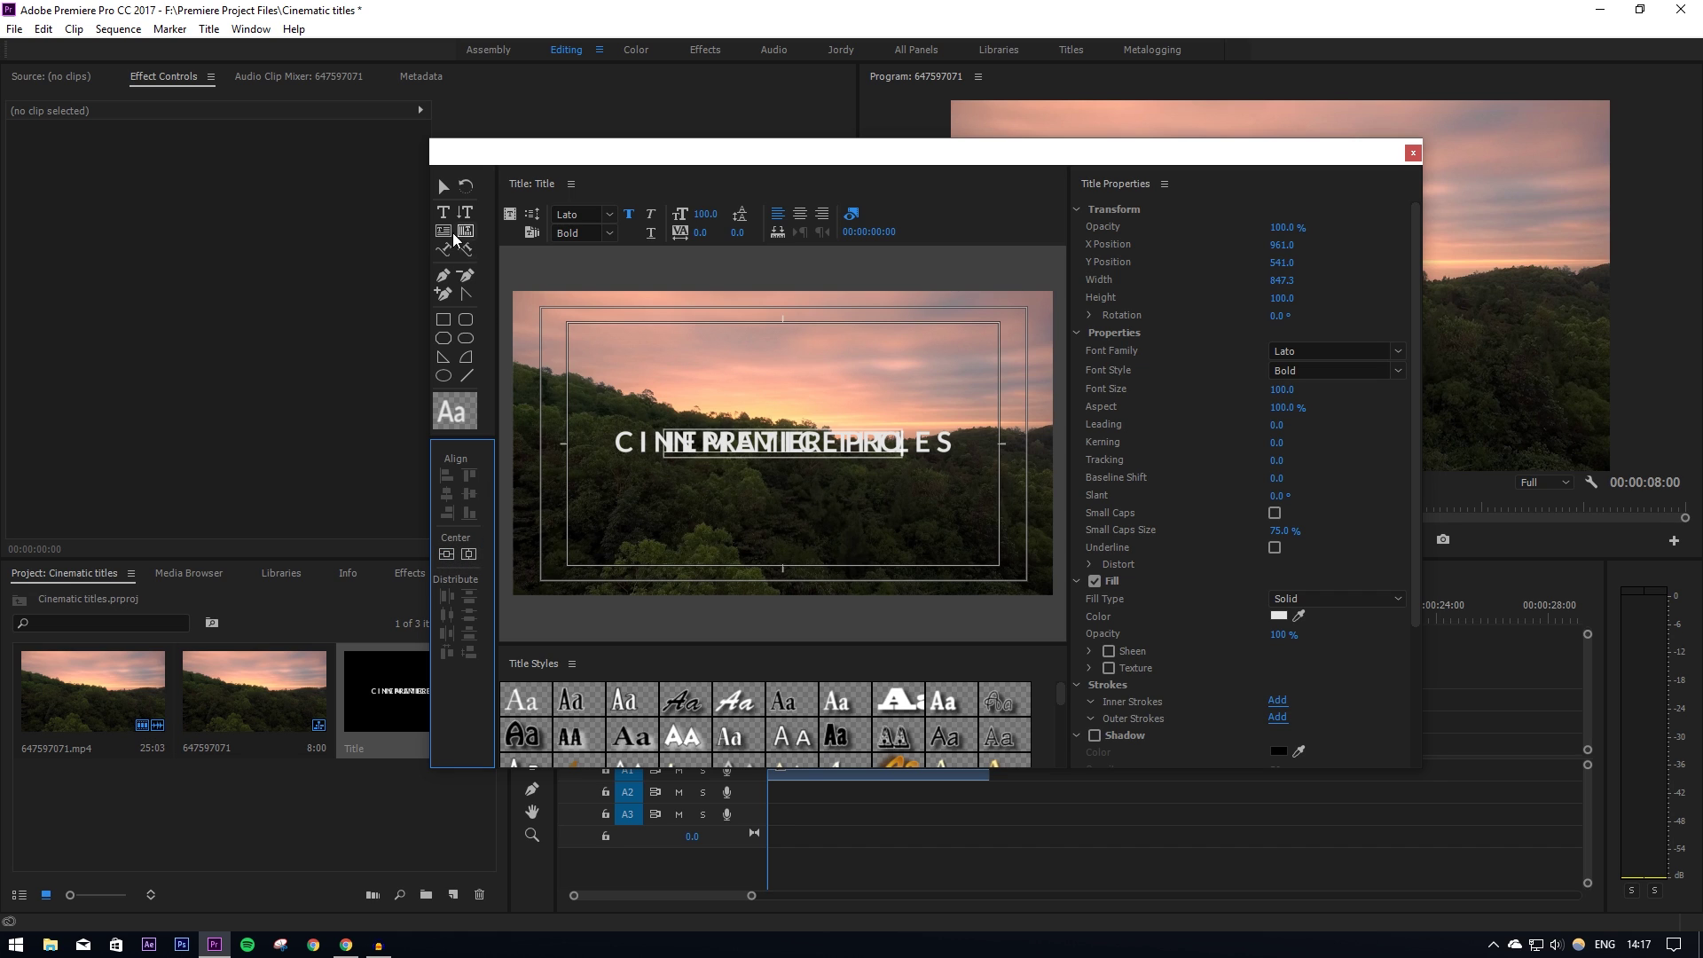
- Nudge IN PREMIERE PRO down below the first line, then reselect its text
{"action": "left_click", "coordinate": [444, 187]}
{"action": "key", "text": "Down"}
{"action": "key", "text": "Down"}
{"action": "key", "text": "Down"}
{"action": "key", "text": "Down"}
{"action": "key", "text": "Down"}
{"action": "key", "text": "Down"}
{"action": "key", "text": "Down"}
{"action": "key", "text": "Down"}
{"action": "key", "text": "Down"}
{"action": "key", "text": "Down"}
{"action": "key", "text": "Down"}
{"action": "key", "text": "Down"}
{"action": "key", "text": "Down"}
{"action": "key", "text": "Down"}
{"action": "key", "text": "Down"}
{"action": "key", "text": "Down"}
{"action": "key", "text": "Down"}
{"action": "key", "text": "Down"}
{"action": "key", "text": "Down"}
{"action": "key", "text": "Down"}
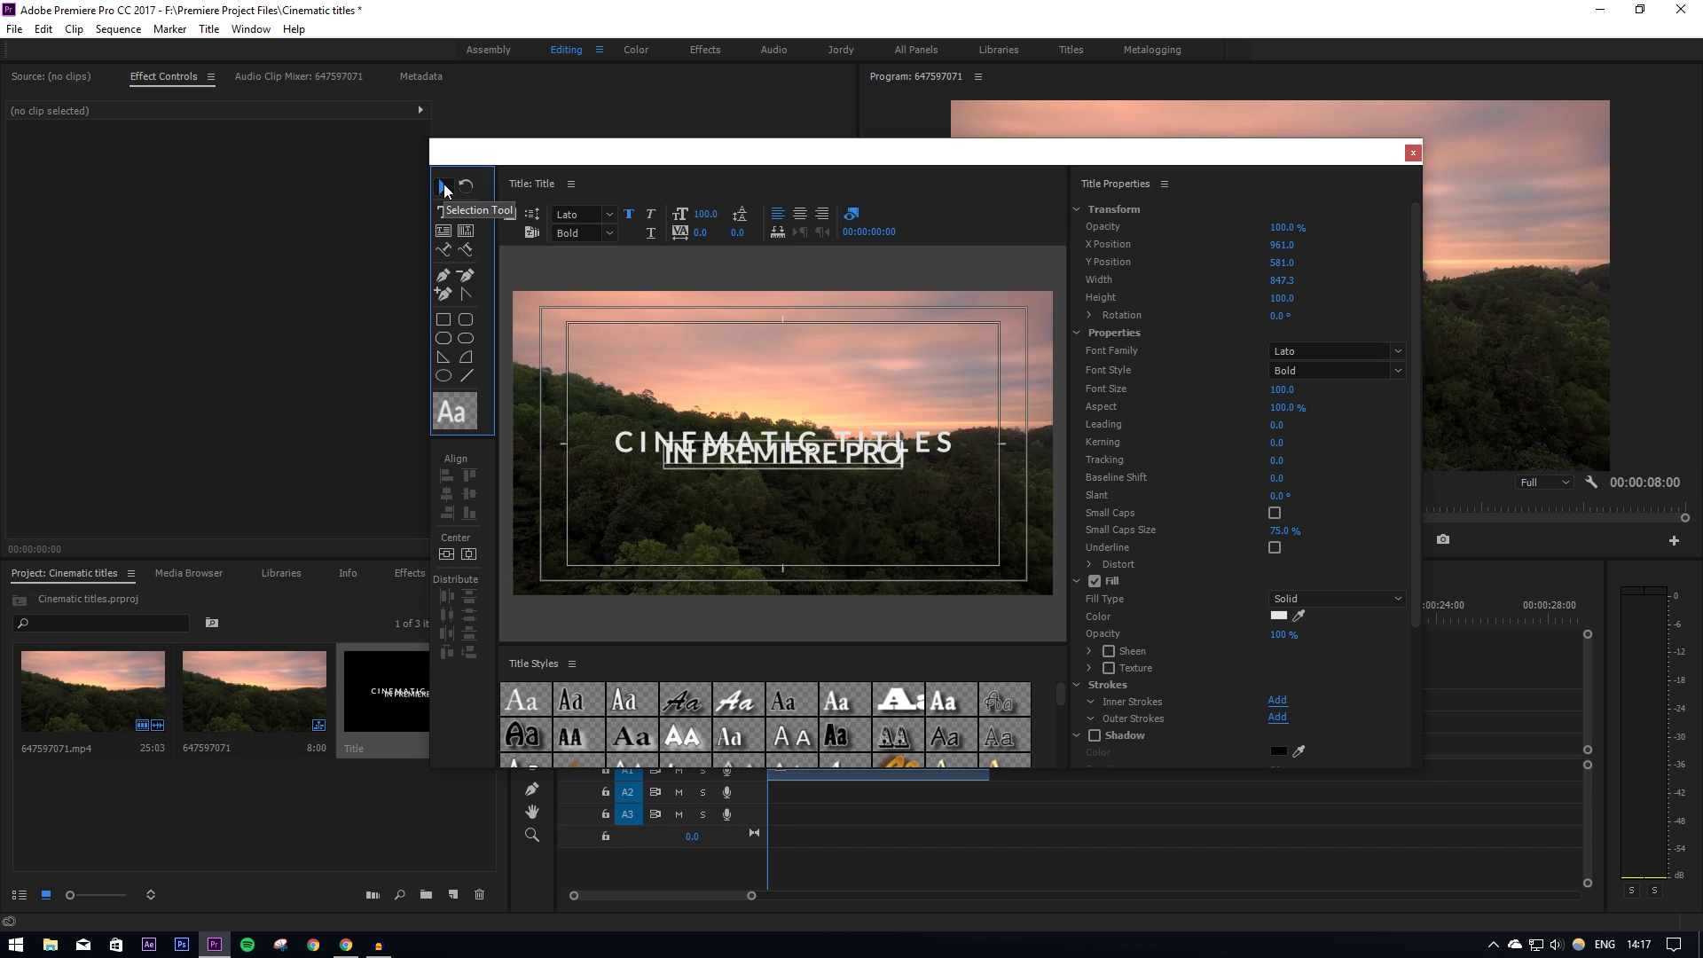
{"action": "key", "text": "Down"}
{"action": "key", "text": "Down"}
{"action": "key", "text": "Down"}
{"action": "key", "text": "Down"}
{"action": "key", "text": "Down"}
{"action": "key", "text": "Down"}
{"action": "key", "text": "Down"}
{"action": "key", "text": "Down"}
{"action": "key", "text": "Down"}
{"action": "key", "text": "Down"}
{"action": "key", "text": "Down"}
{"action": "key", "text": "Down"}
{"action": "key", "text": "Down"}
{"action": "key", "text": "Down"}
{"action": "key", "text": "Down"}
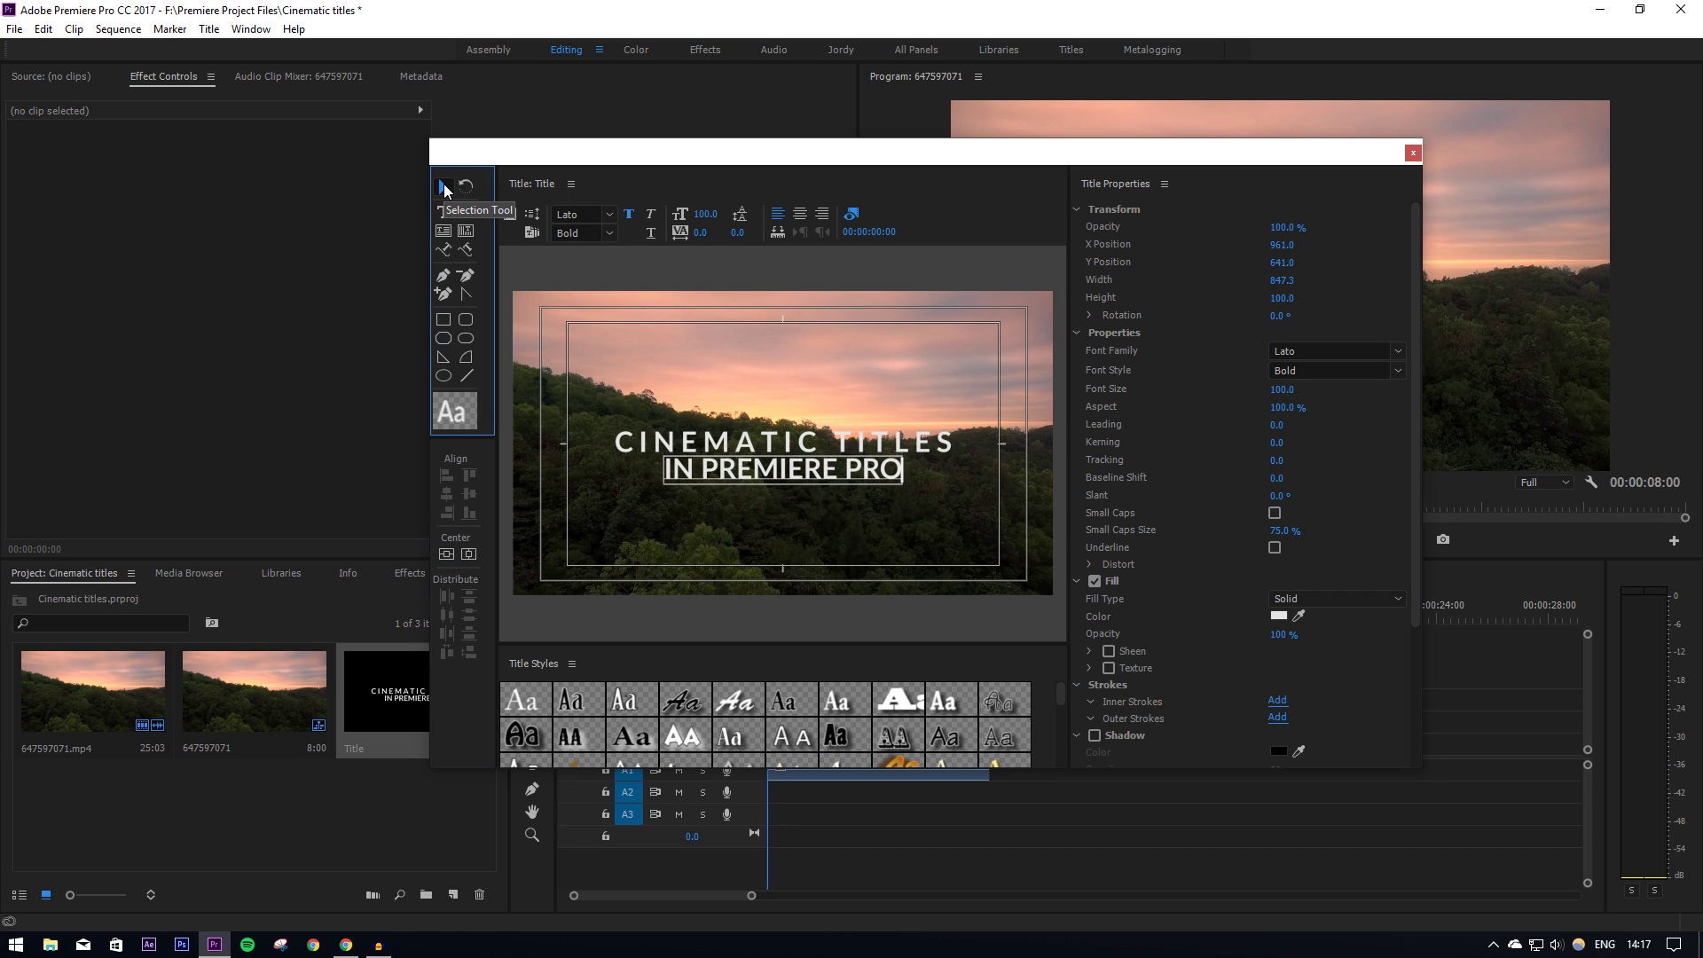
{"action": "key", "text": "Down"}
{"action": "key", "text": "Down"}
{"action": "key", "text": "Down"}
{"action": "key", "text": "Down"}
{"action": "key", "text": "Down"}
{"action": "key", "text": "Down"}
{"action": "key", "text": "Down"}
{"action": "key", "text": "Down"}
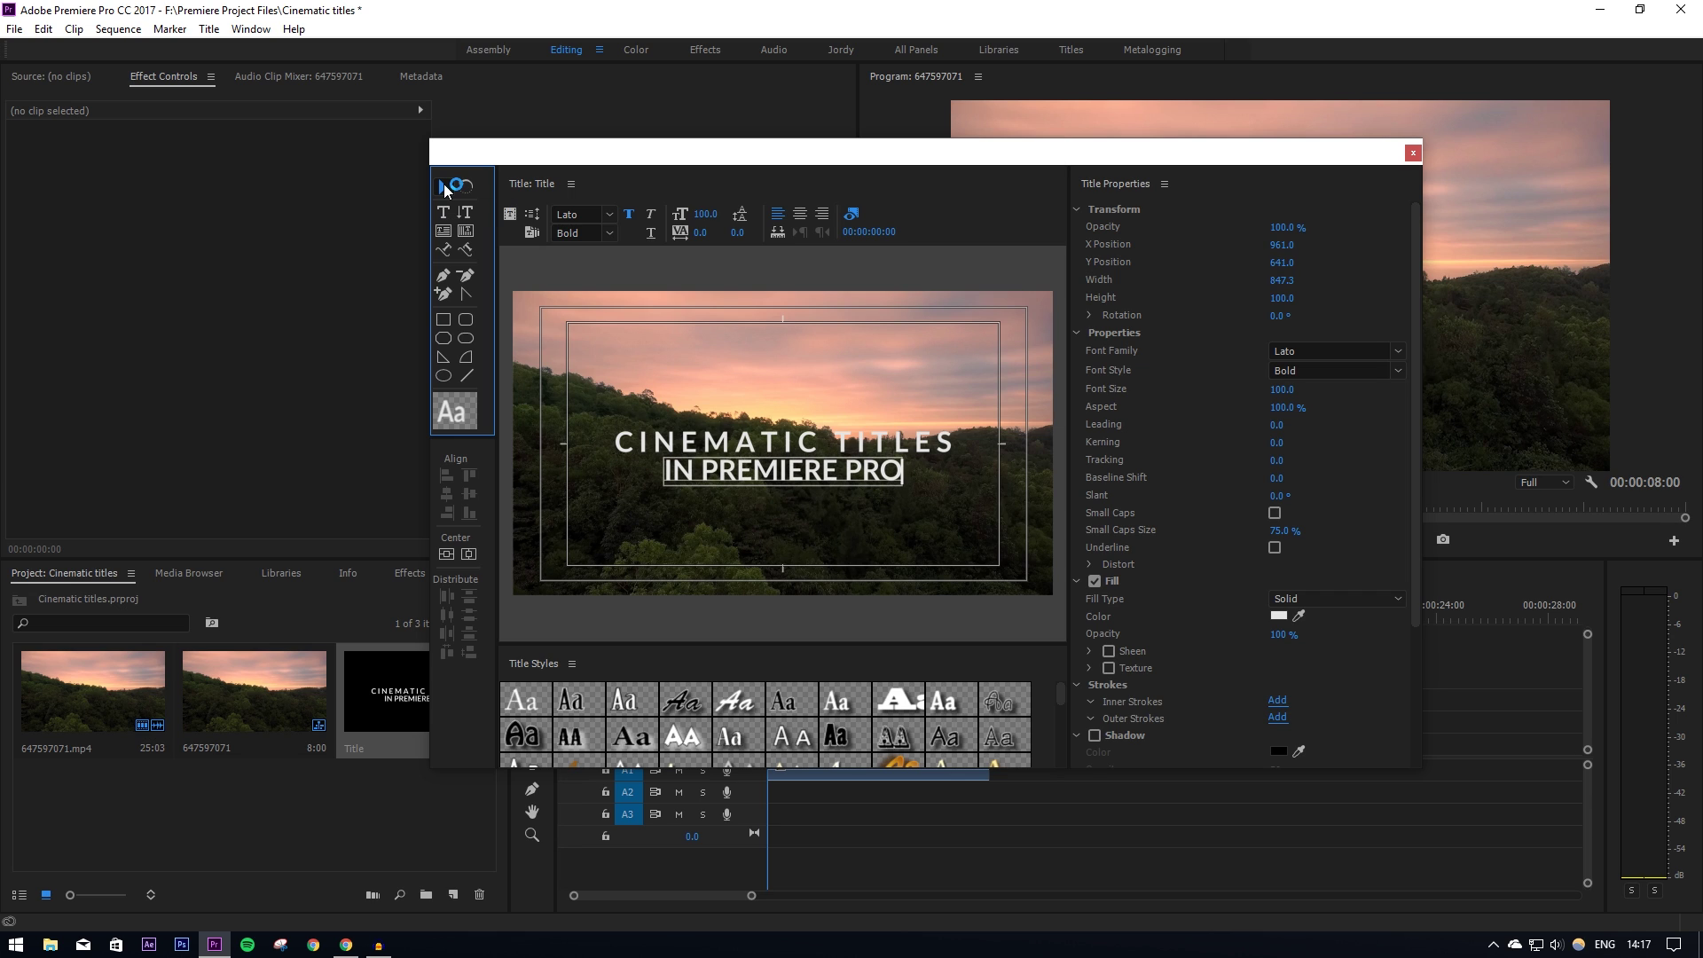
{"action": "key", "text": "t"}
{"action": "left_click", "coordinate": [903, 468]}
{"action": "left_click_drag", "start_coordinate": [903, 468], "coordinate": [649, 470]}
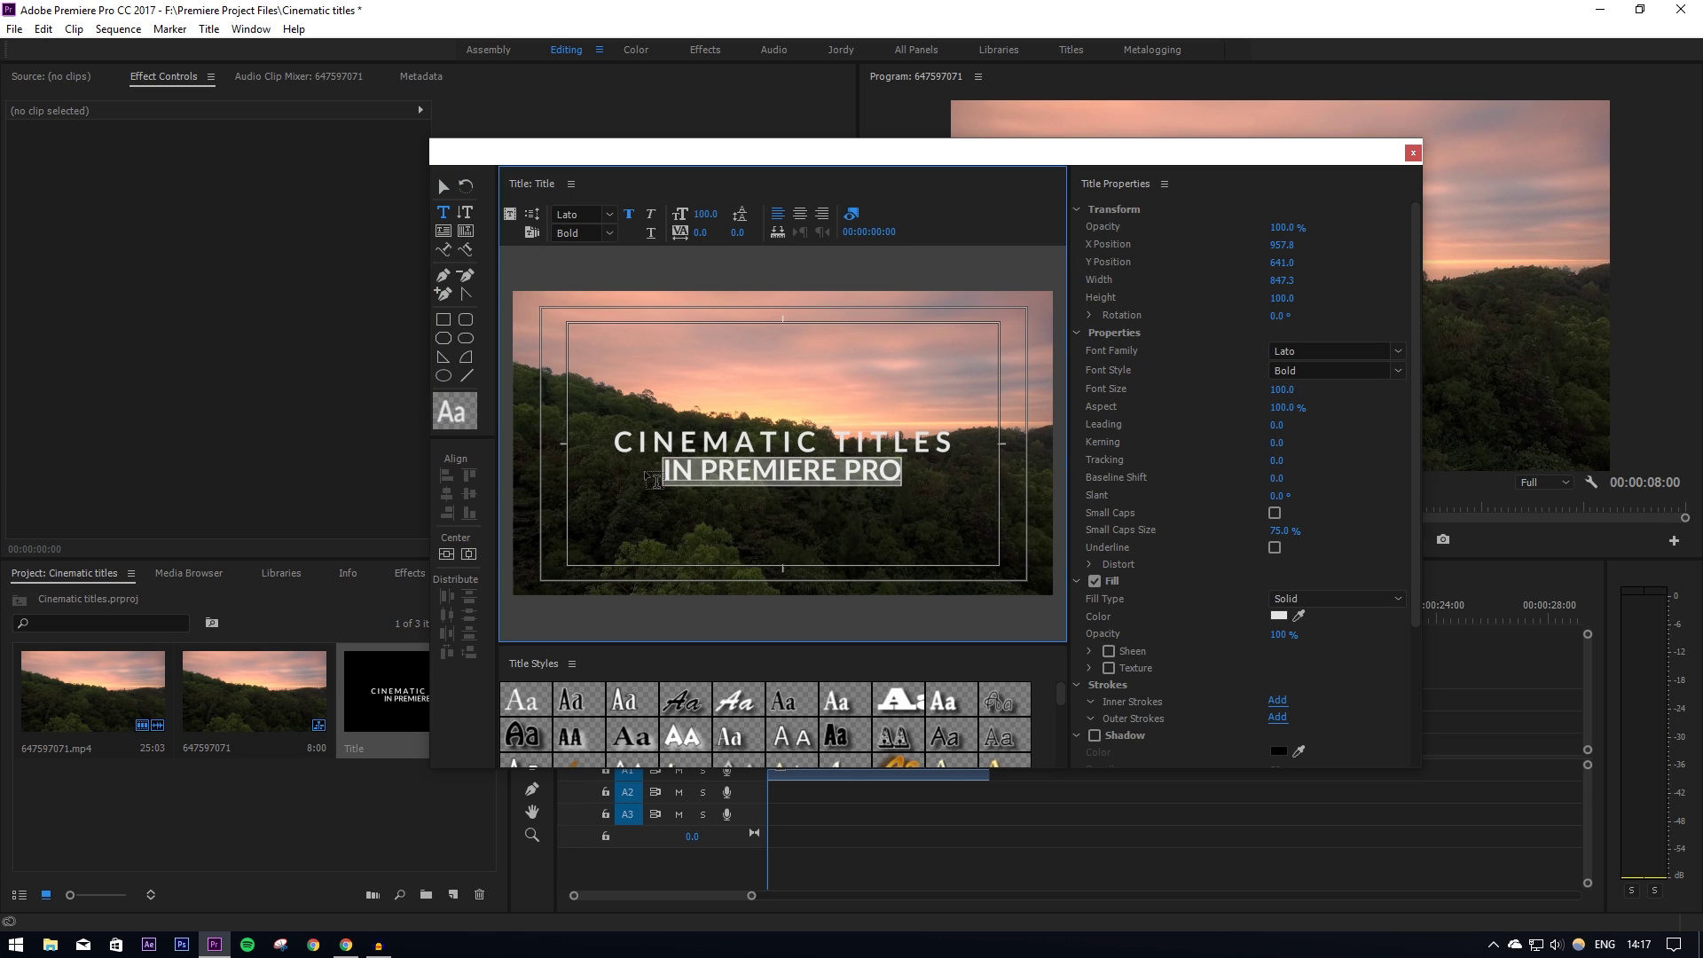
- Change the IN PREMIERE PRO line's font style to Lato Thin
{"action": "left_click", "coordinate": [1399, 371]}
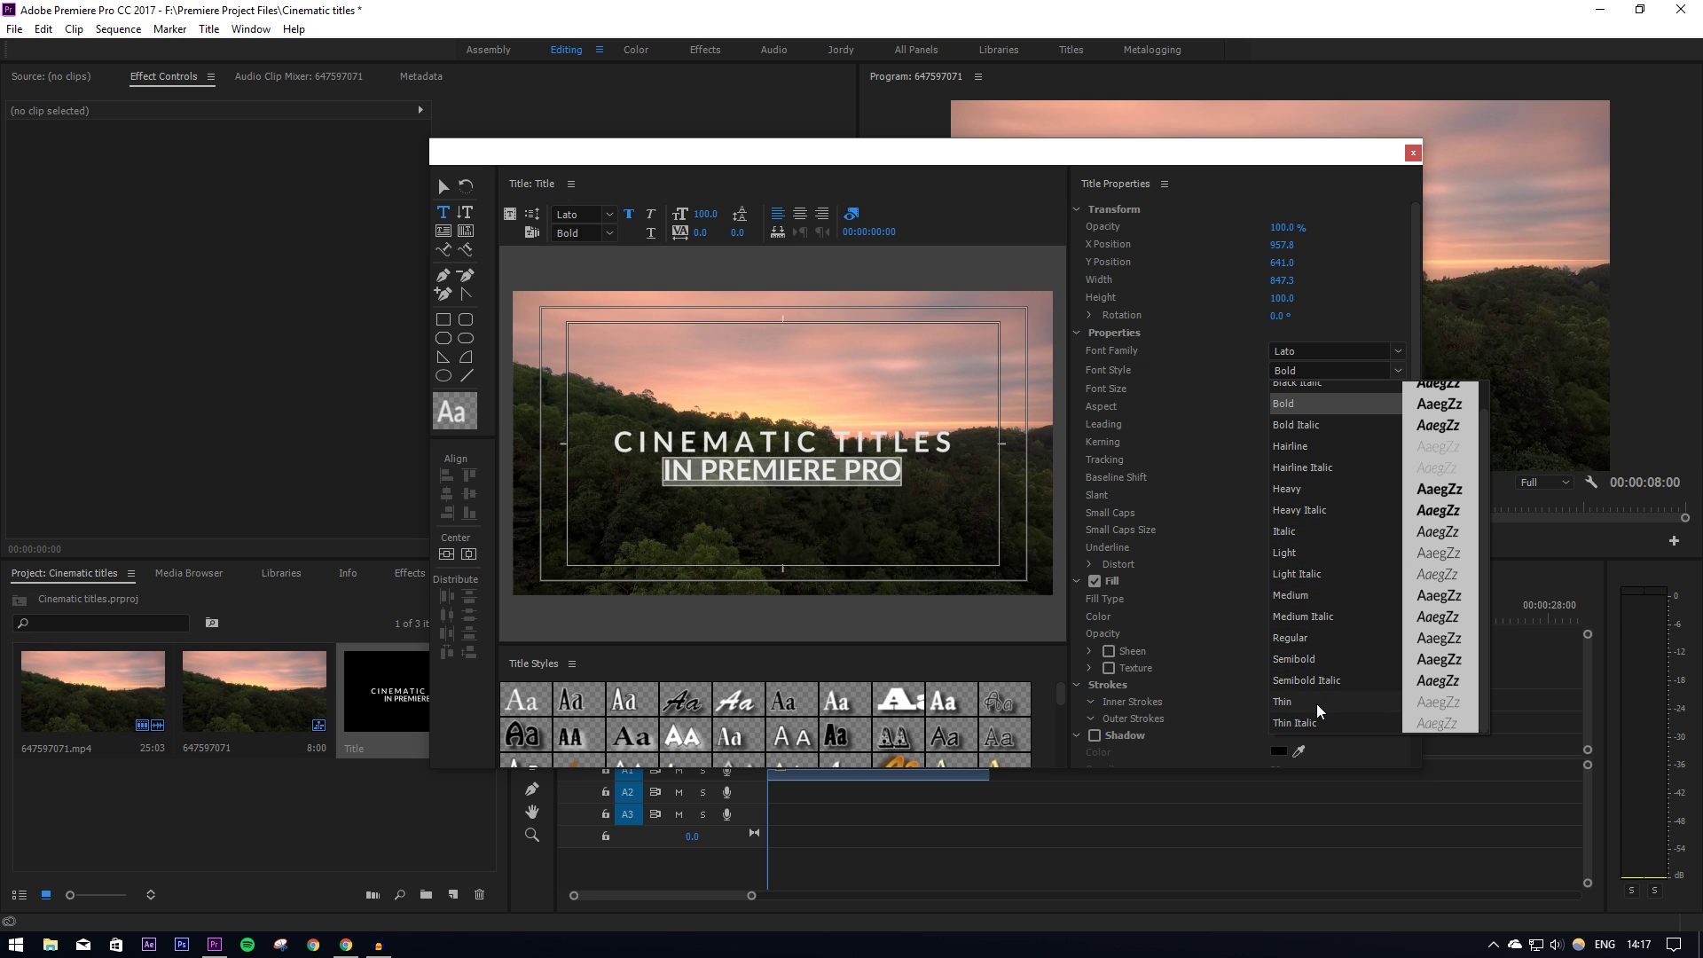
{"action": "left_click", "coordinate": [1299, 638]}
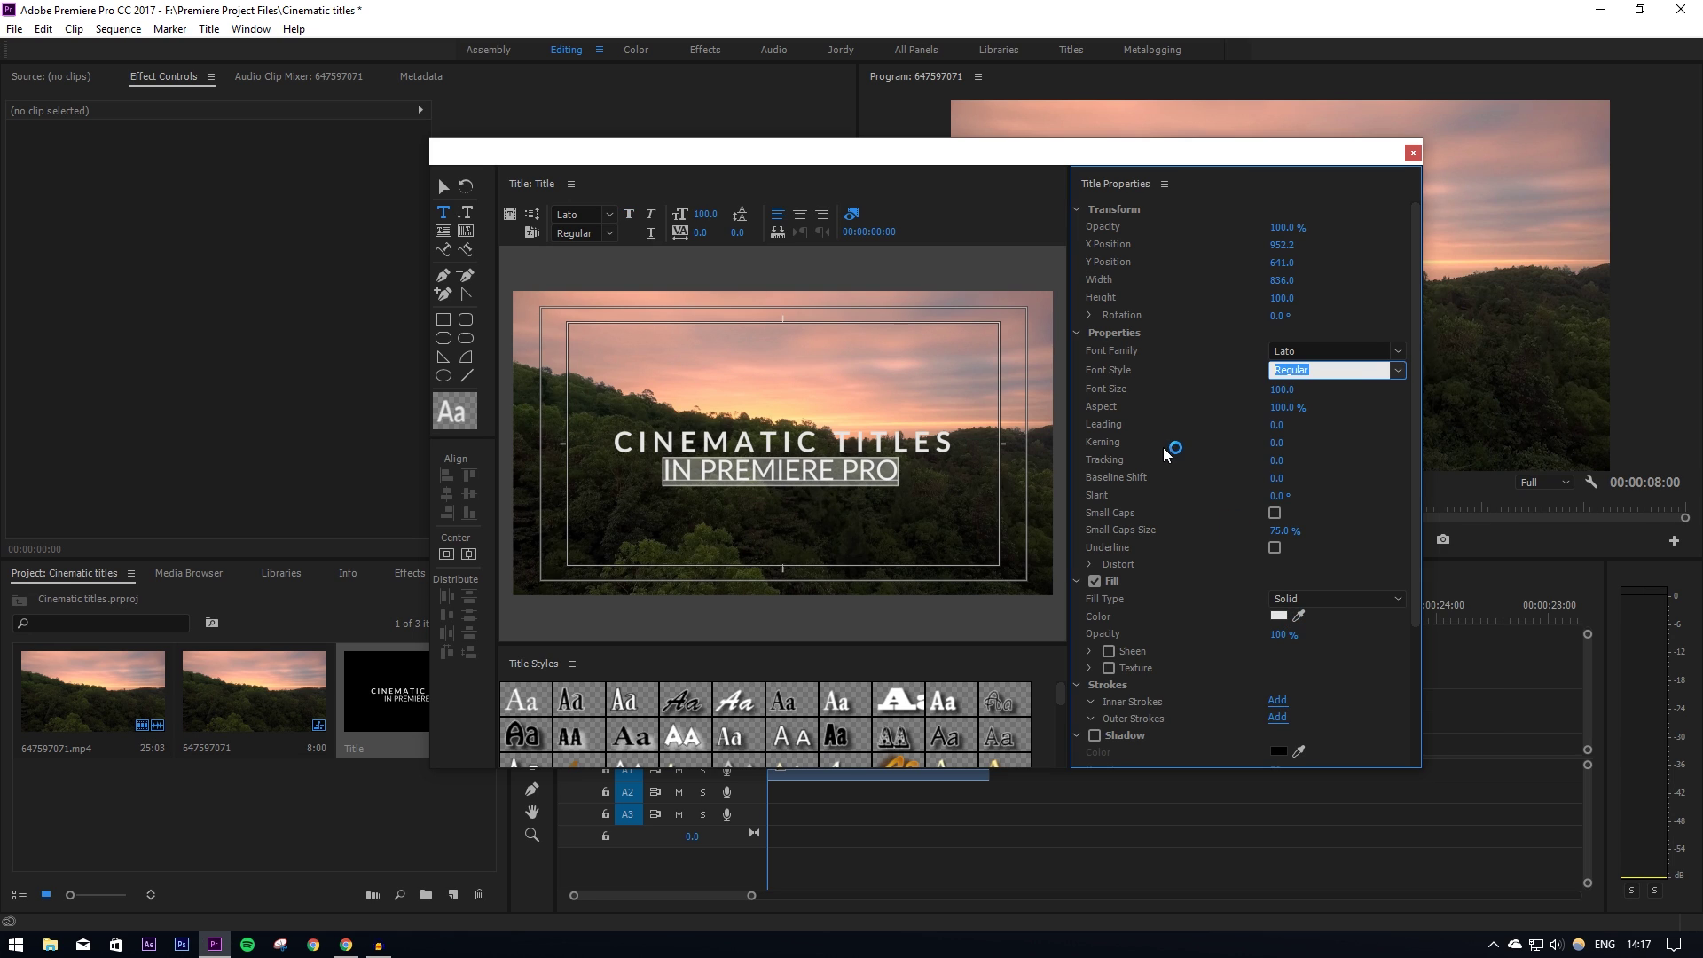
{"action": "left_click", "coordinate": [951, 372]}
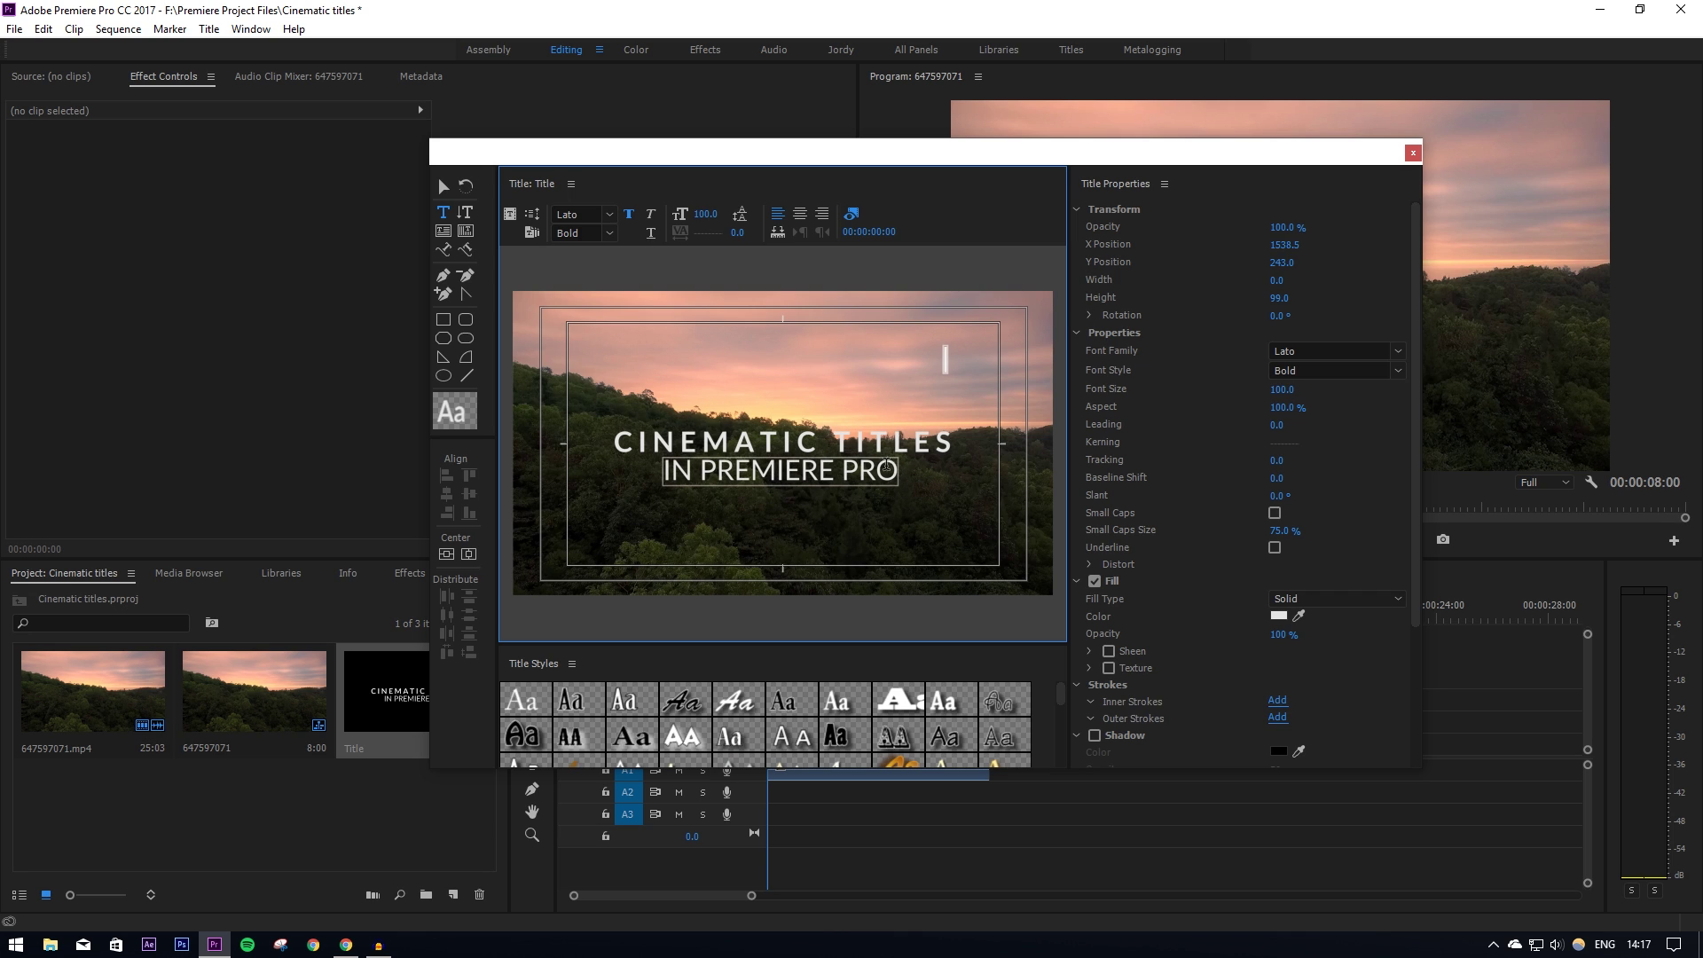
{"action": "left_click_drag", "start_coordinate": [891, 470], "coordinate": [671, 470]}
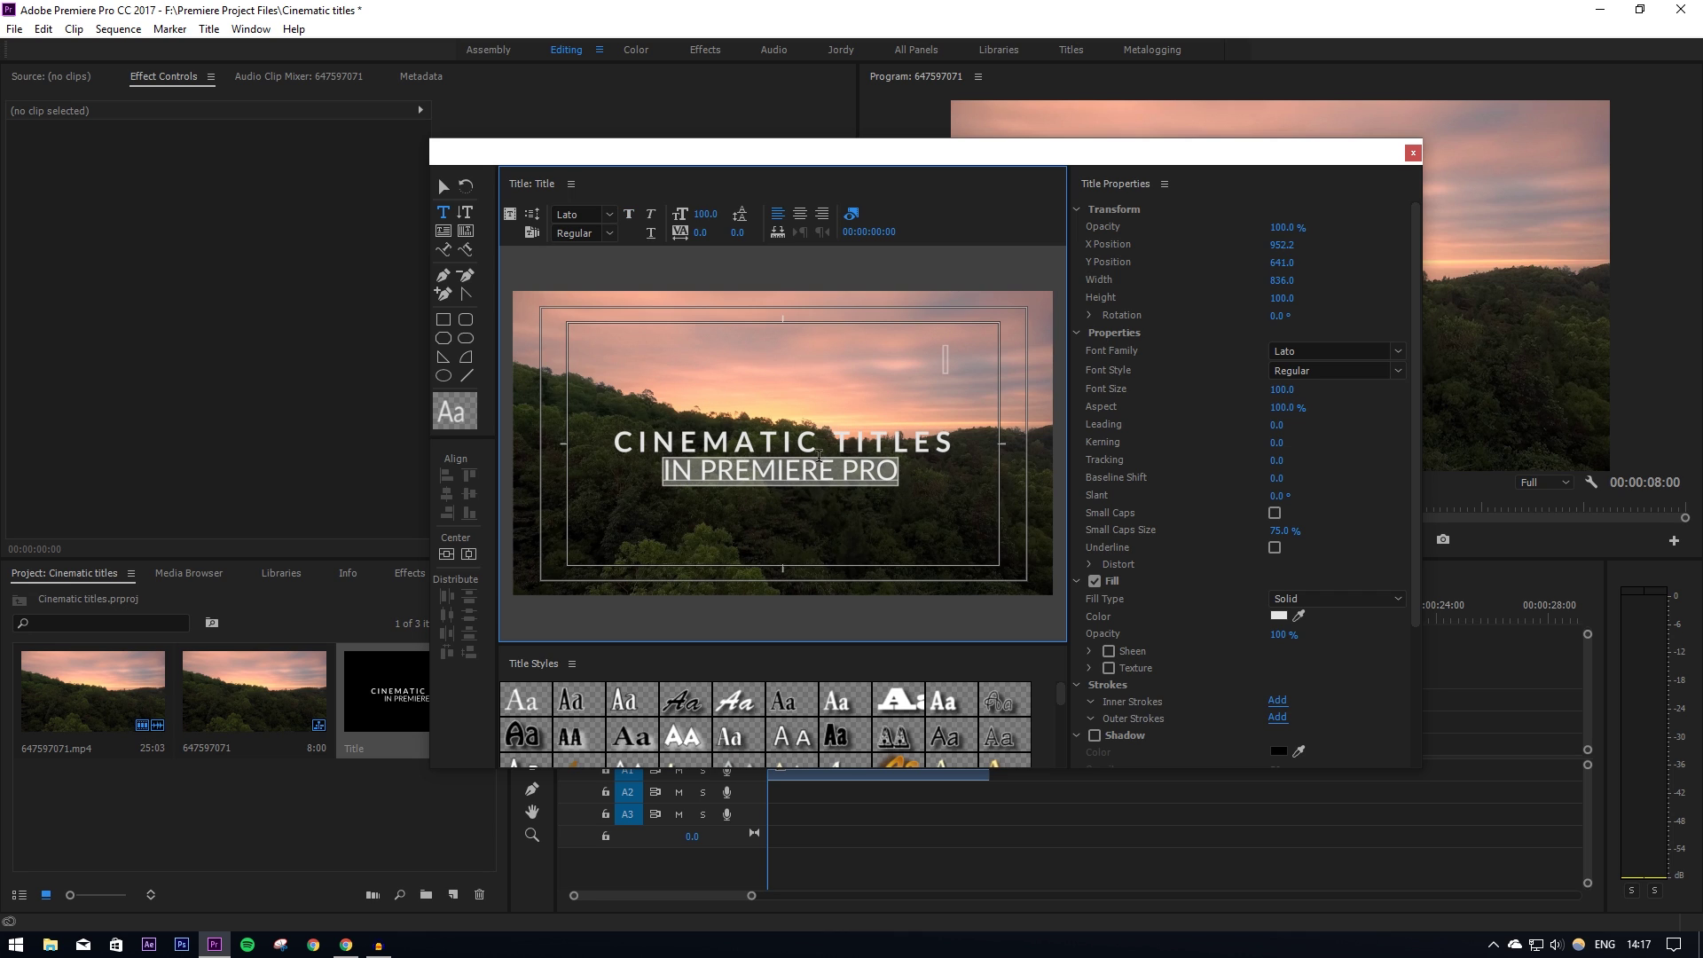
{"action": "left_click", "coordinate": [1399, 352]}
{"action": "left_click", "coordinate": [1398, 376]}
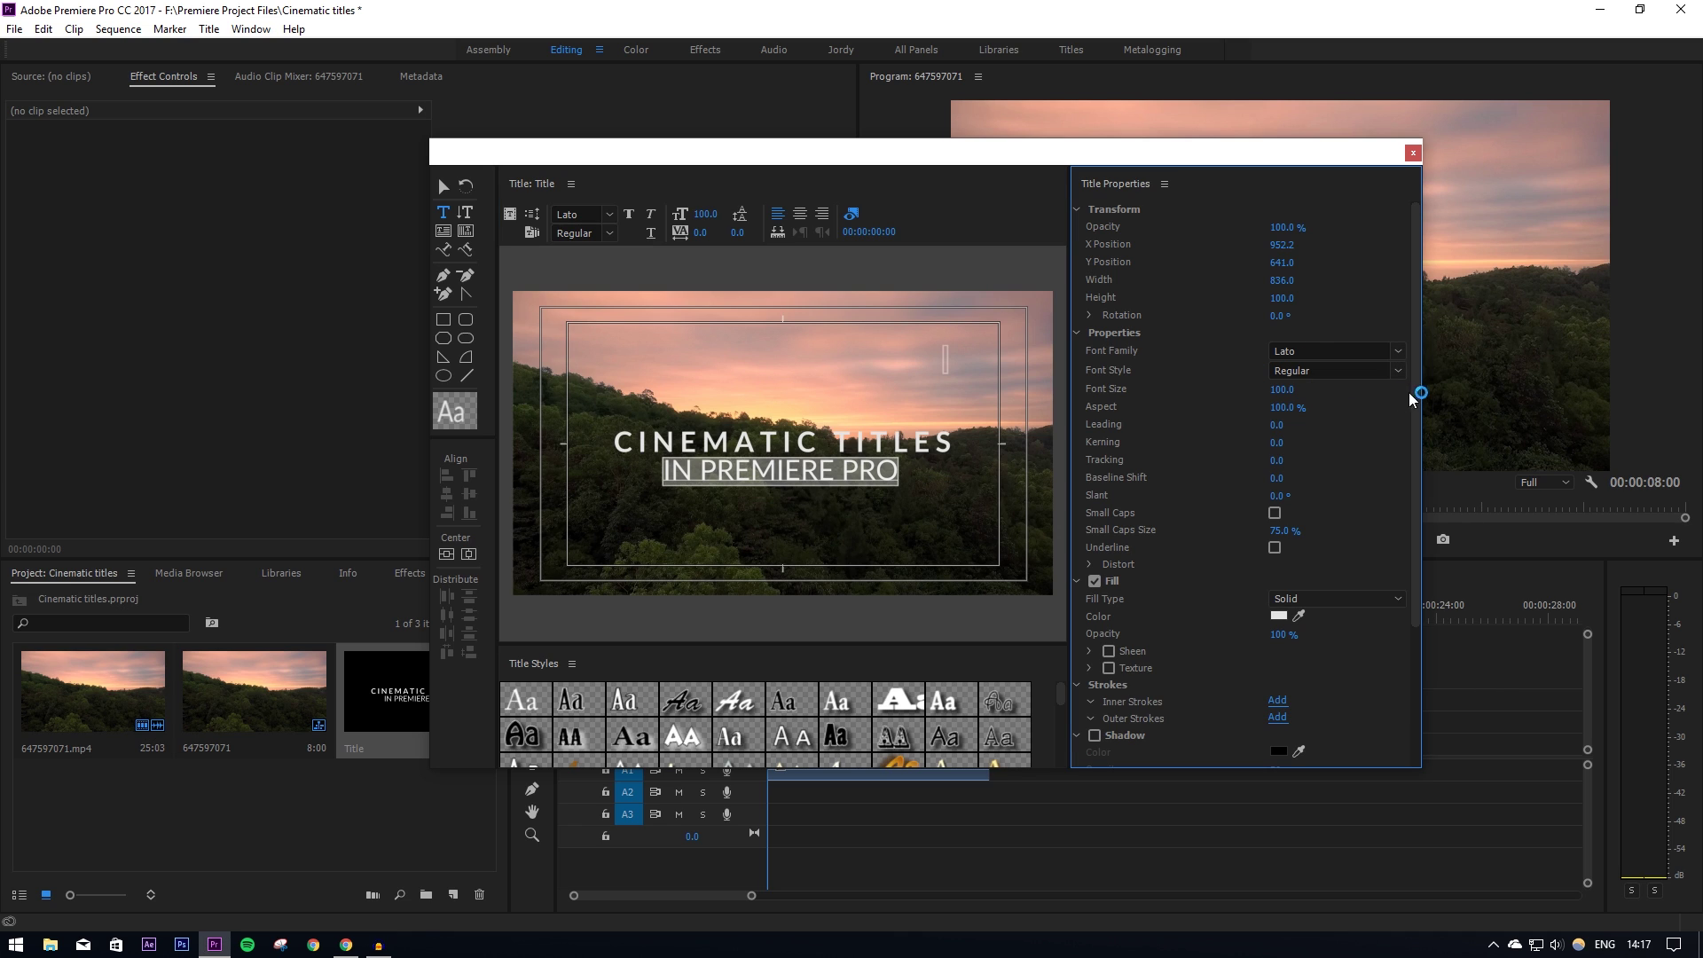
{"action": "left_click", "coordinate": [1397, 374]}
{"action": "left_click", "coordinate": [1325, 699]}
{"action": "left_click", "coordinate": [1033, 586]}
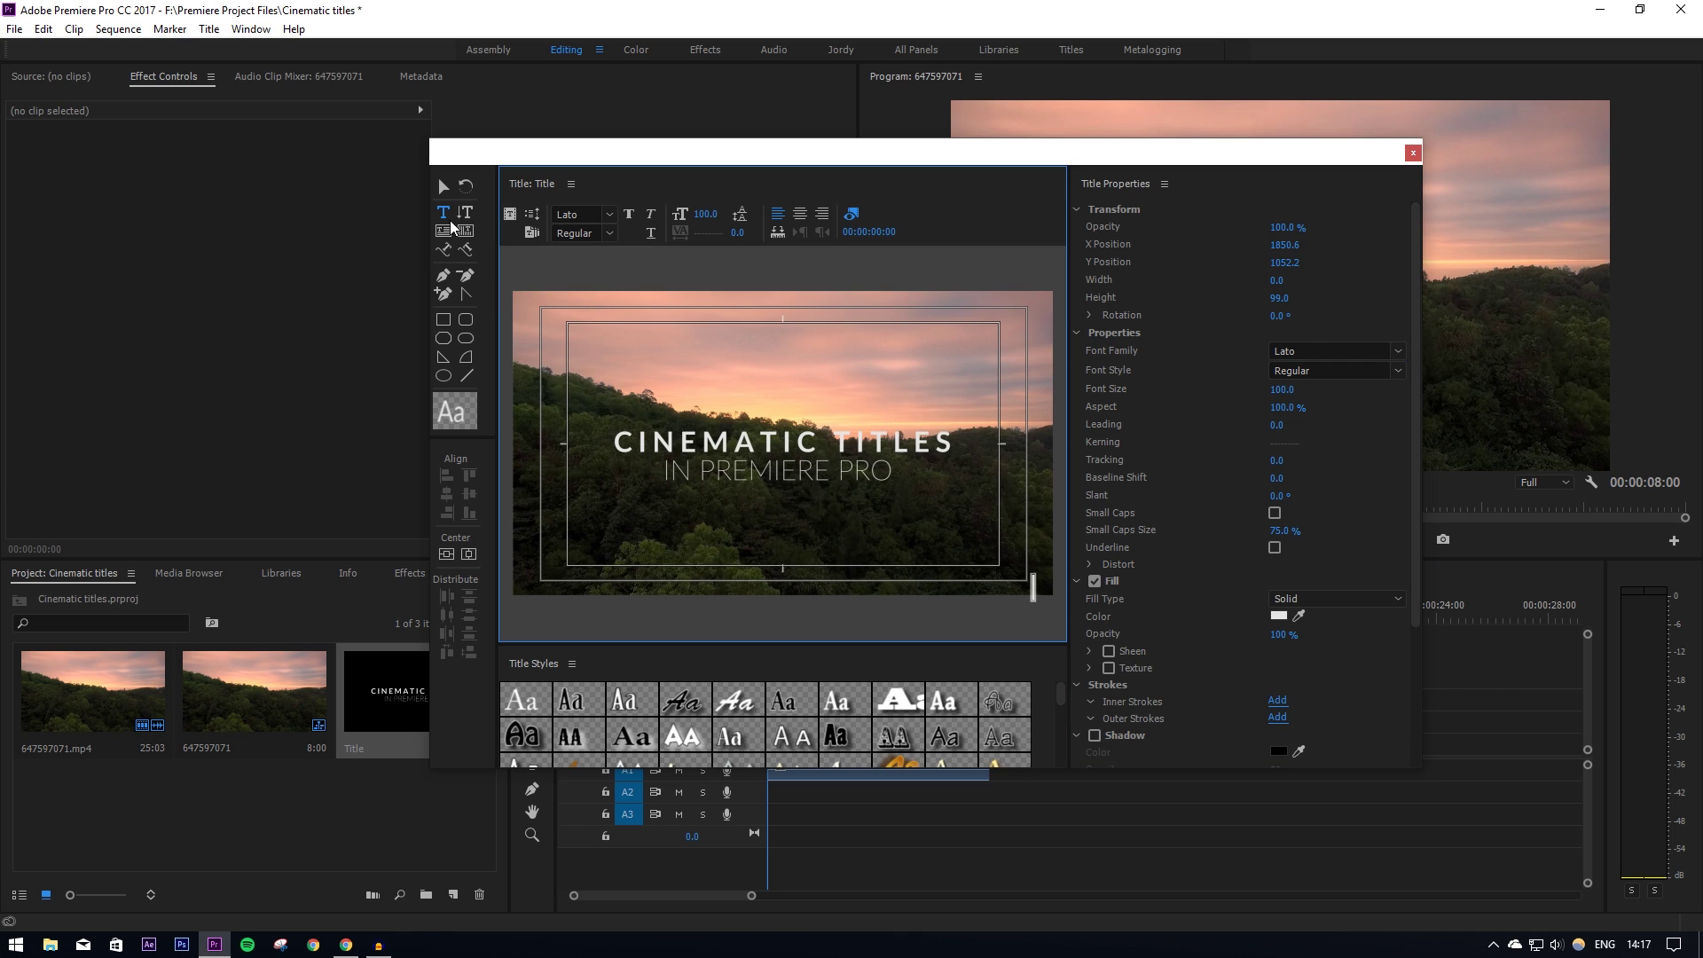
- Leave text editing and select the IN PREMIERE PRO text object
{"action": "key", "text": "Escape"}
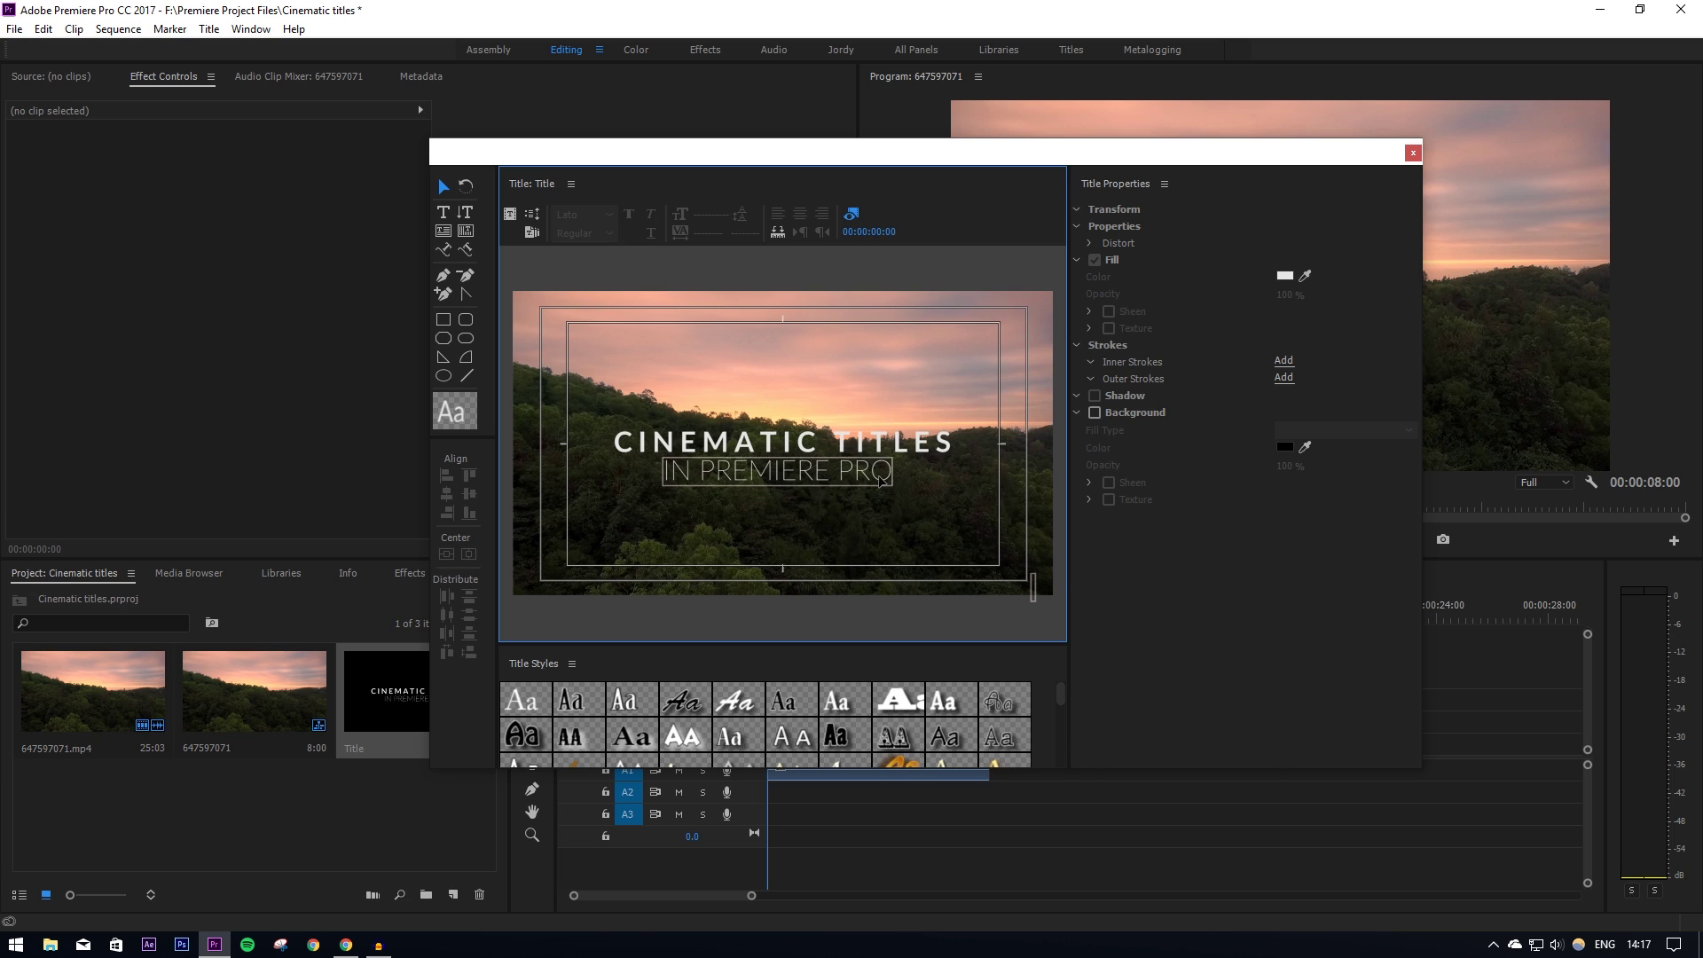
{"action": "left_click", "coordinate": [880, 480]}
{"action": "scroll", "coordinate": [1171, 692], "scroll_direction": "down", "scroll_amount": 1}
{"action": "scroll", "coordinate": [1144, 690], "scroll_direction": "down", "scroll_amount": 3}
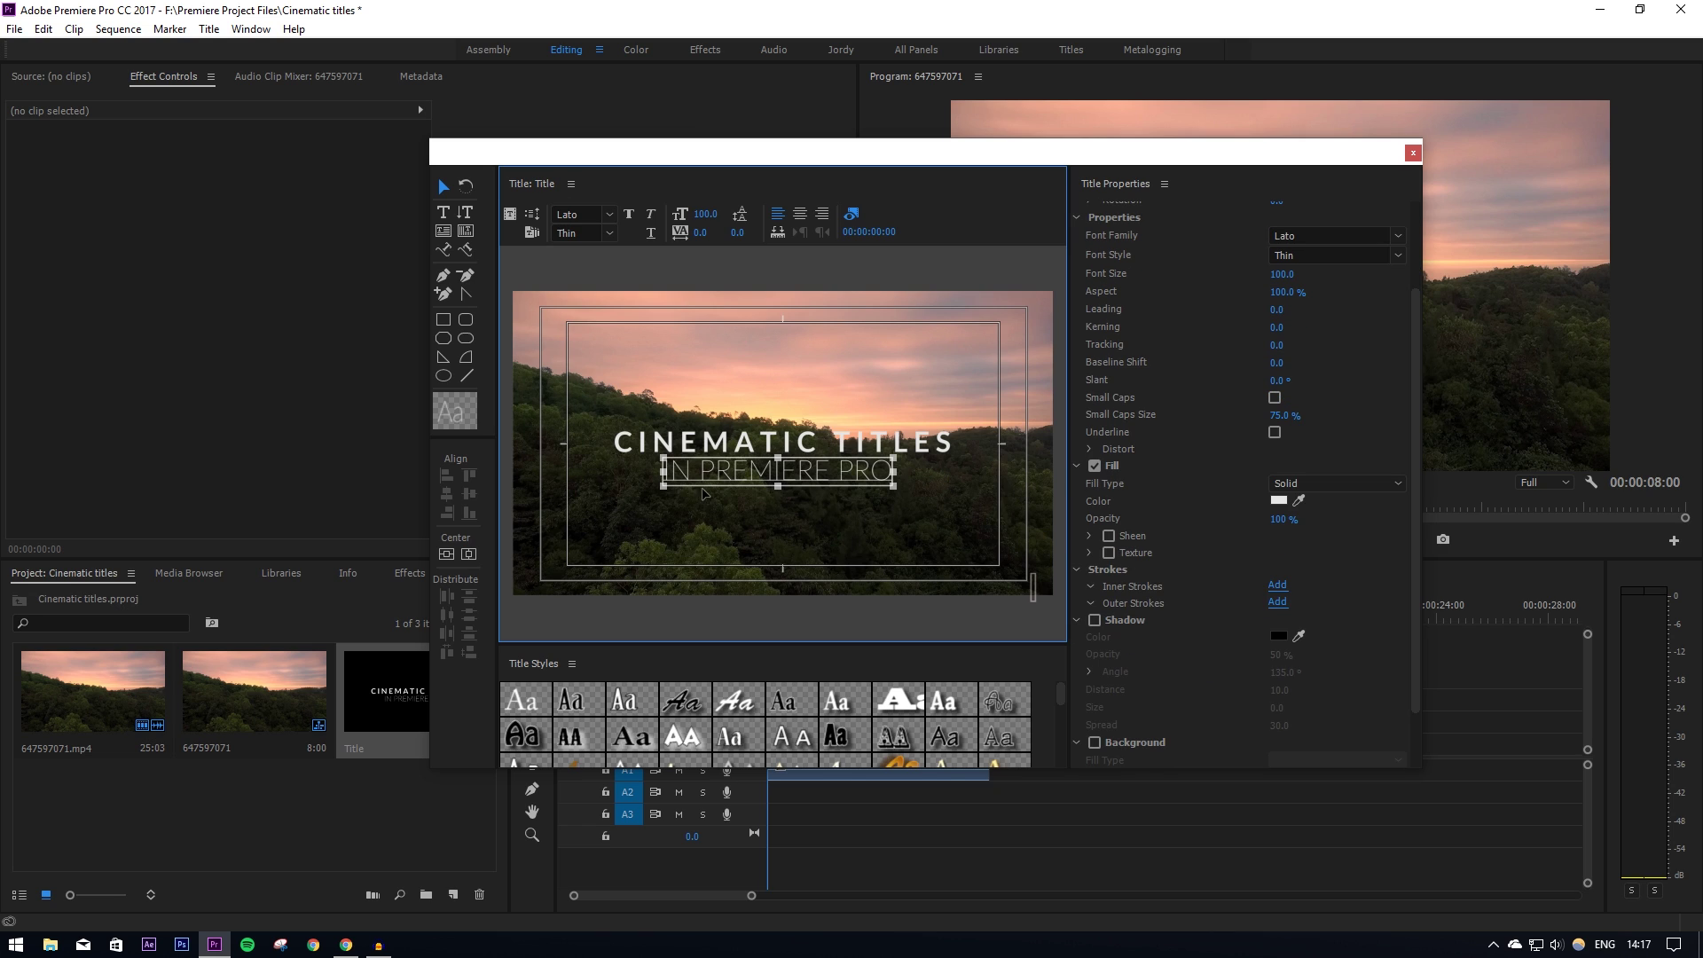
- Place the Title on V2 above the sunset footage and preview playback
{"action": "left_click", "coordinate": [1411, 162]}
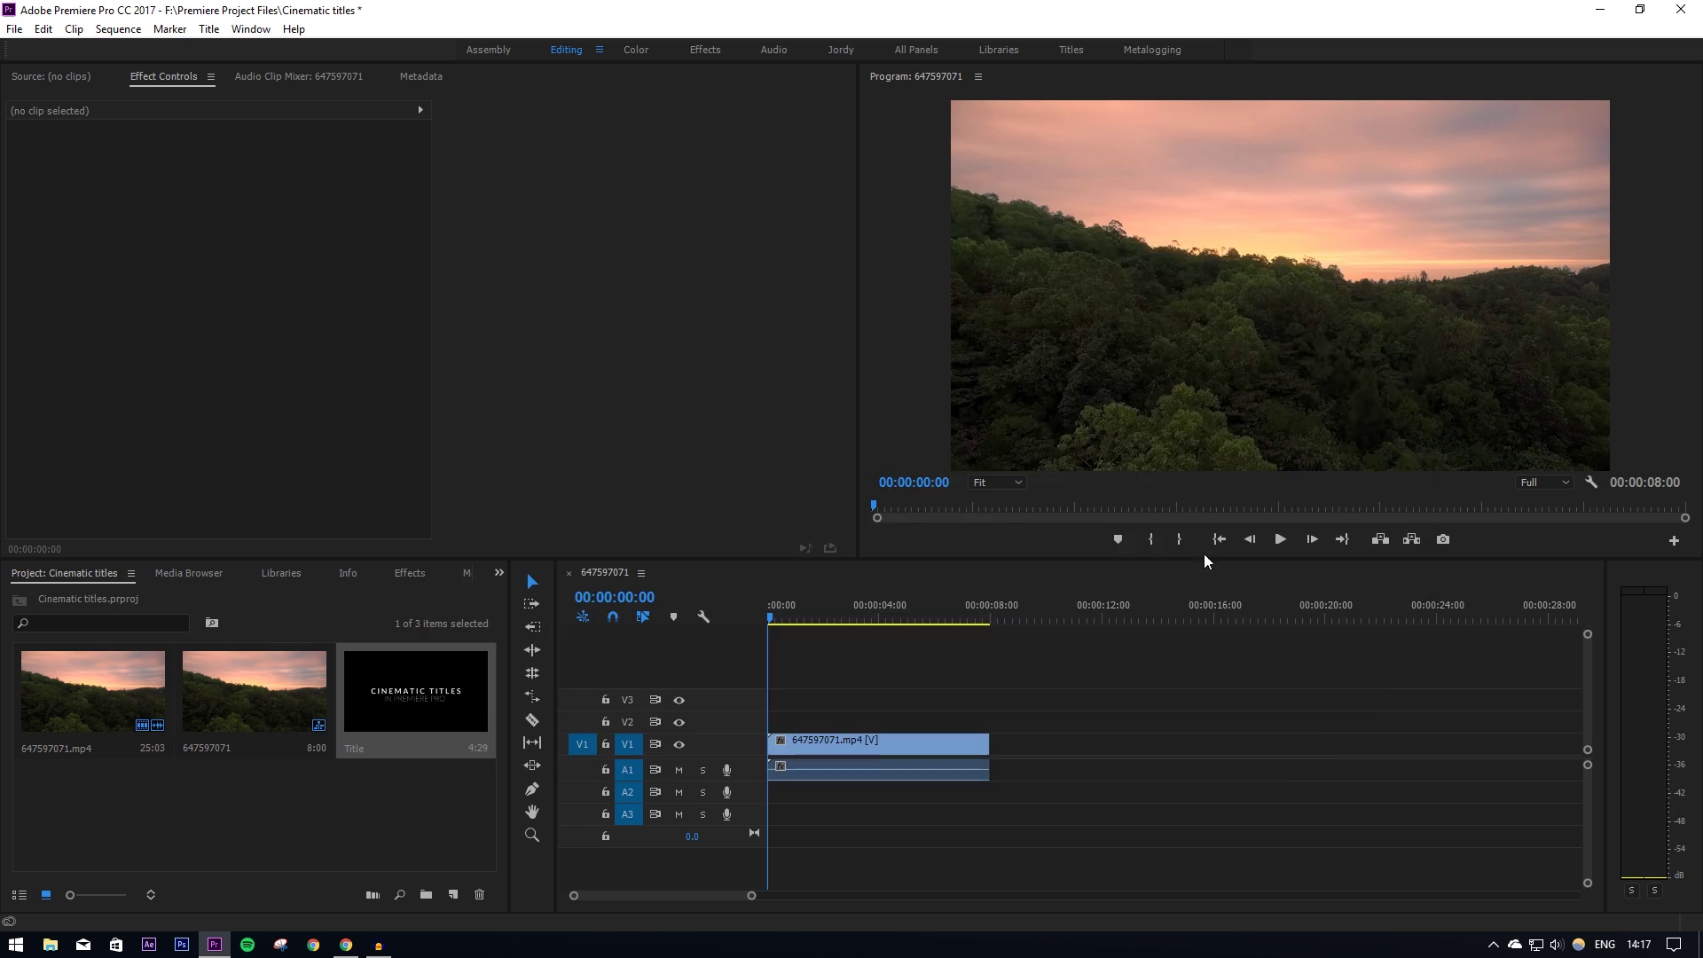
{"action": "left_click_drag", "start_coordinate": [415, 696], "coordinate": [989, 719]}
{"action": "key", "text": "space"}
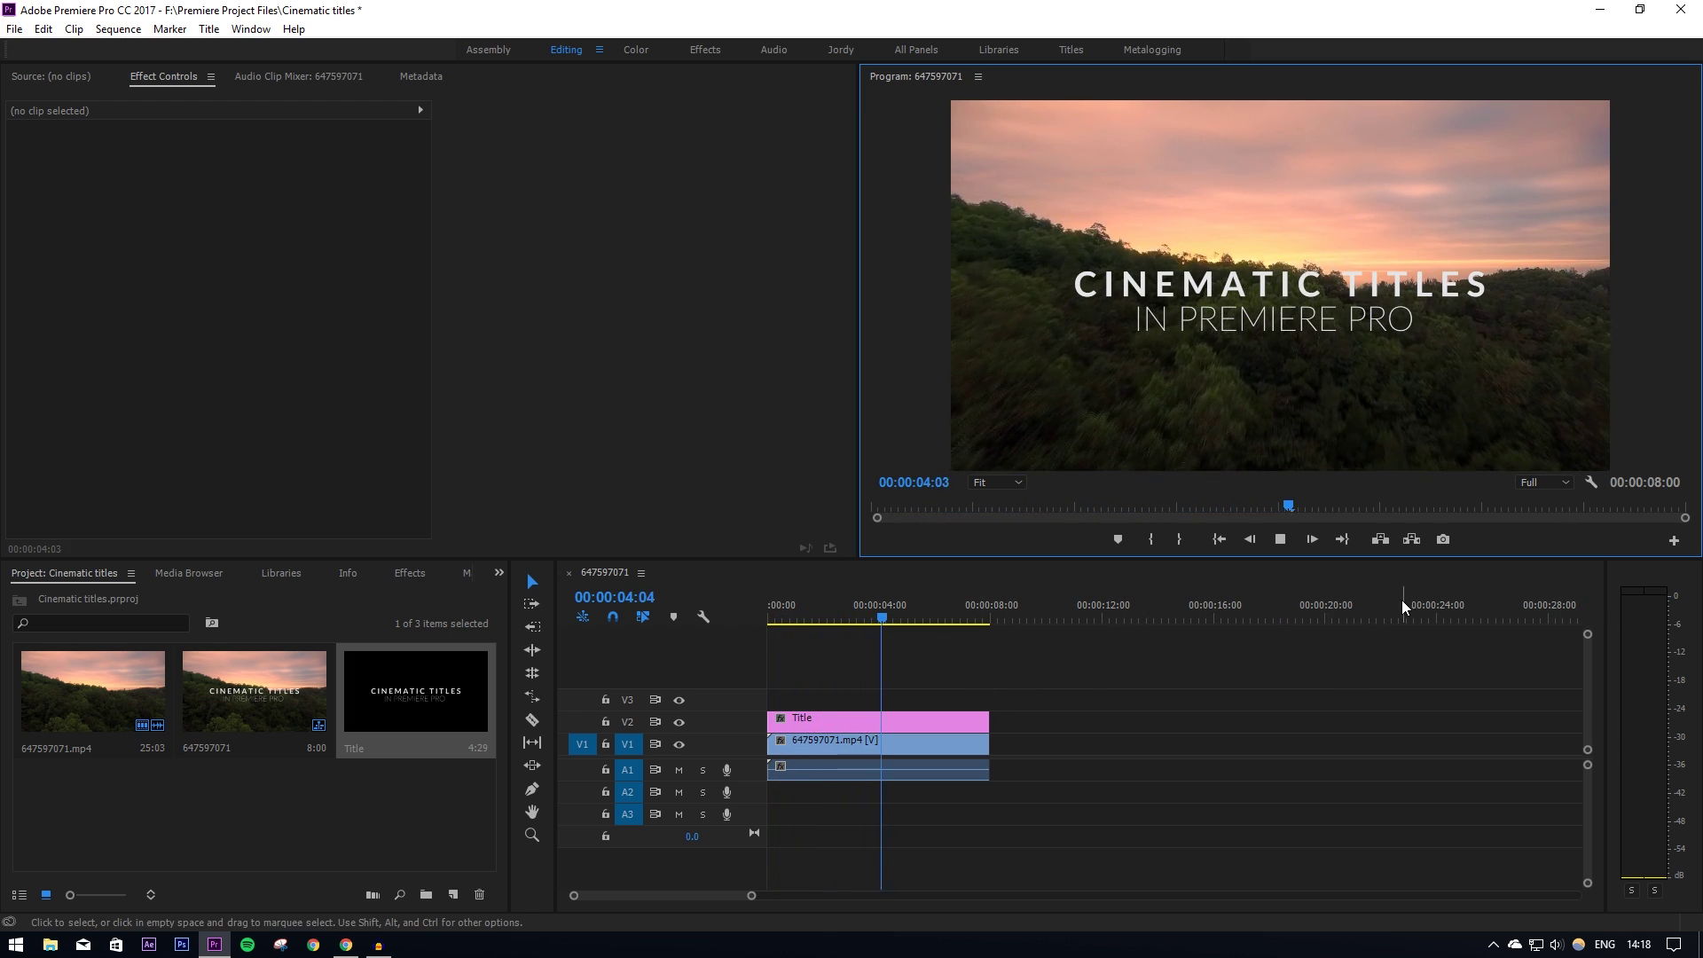
{"action": "left_click", "coordinate": [1278, 542]}
- Scrub to about two seconds in and play the sequence through to its end
{"action": "left_click", "coordinate": [951, 672]}
{"action": "key", "text": "Home"}
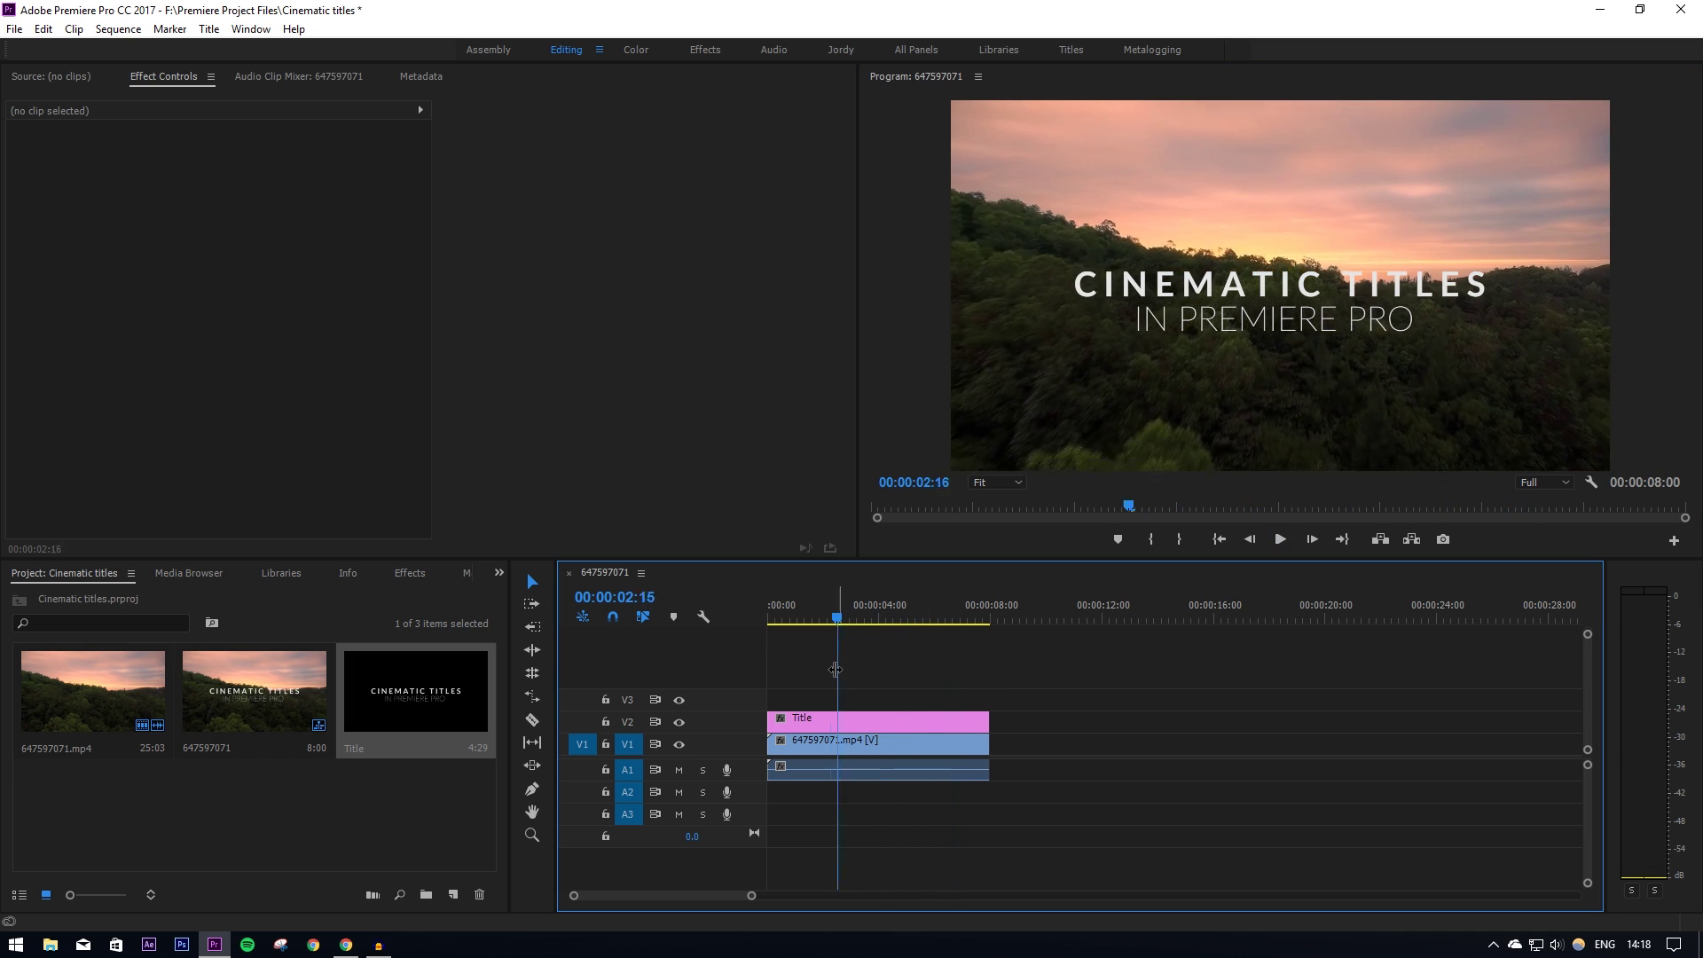
{"action": "left_click", "coordinate": [429, 839]}
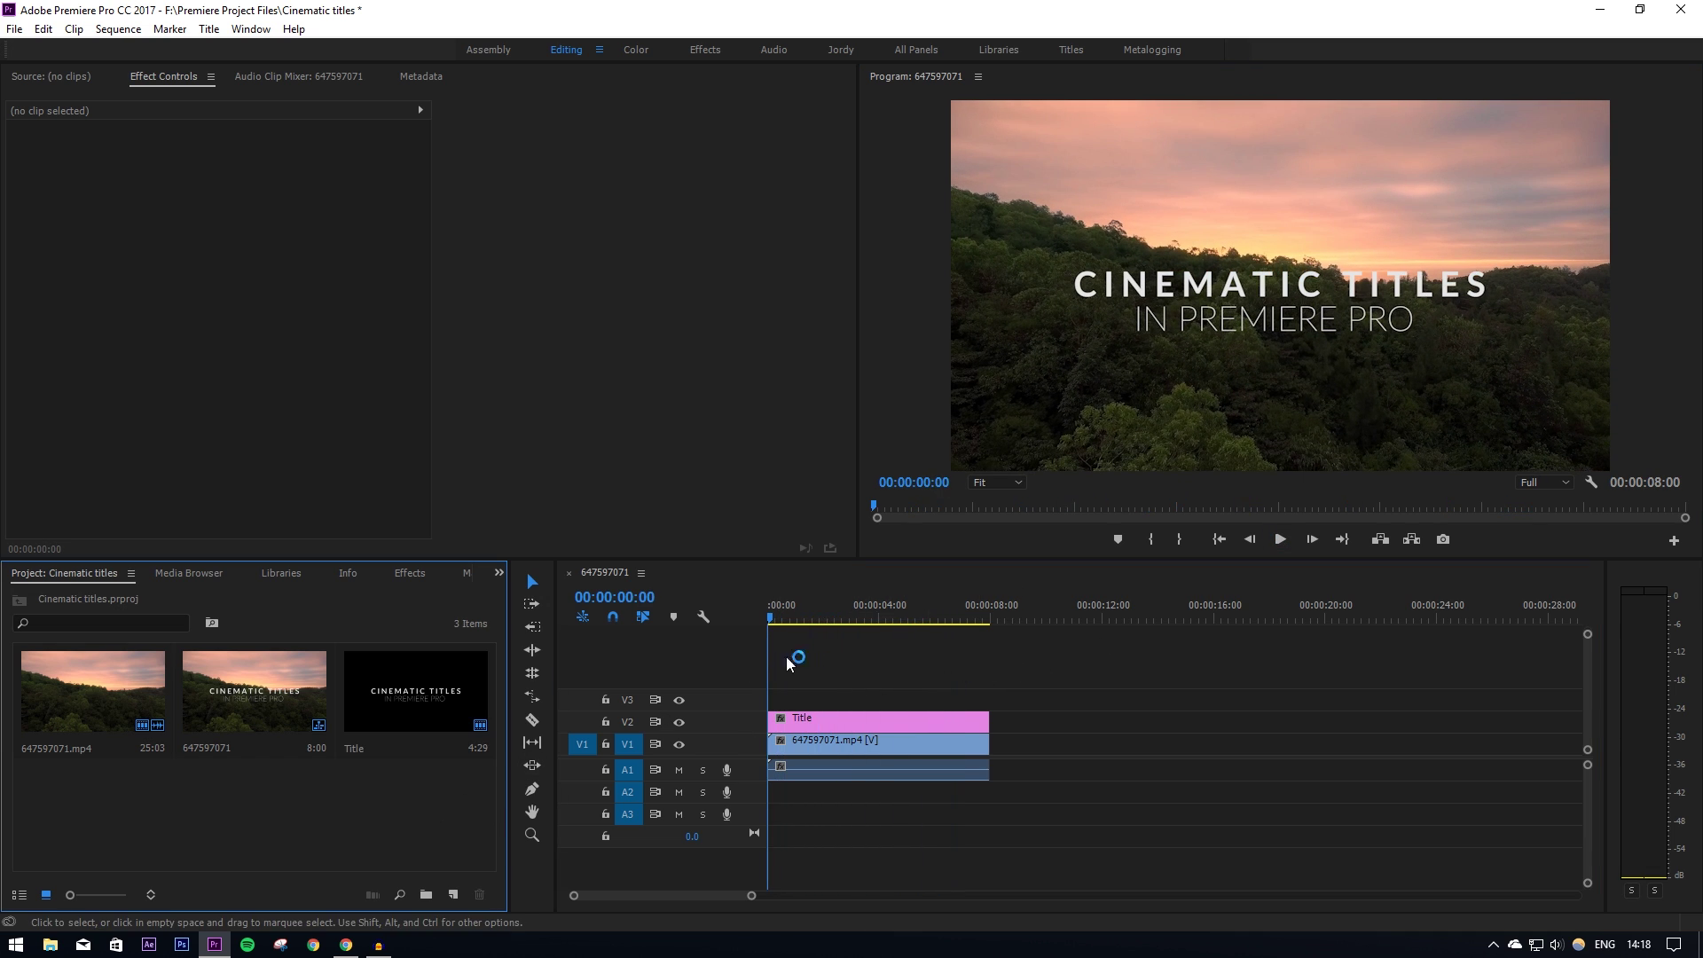
{"action": "left_click_drag", "start_coordinate": [771, 617], "coordinate": [926, 637]}
{"action": "key", "text": "space"}
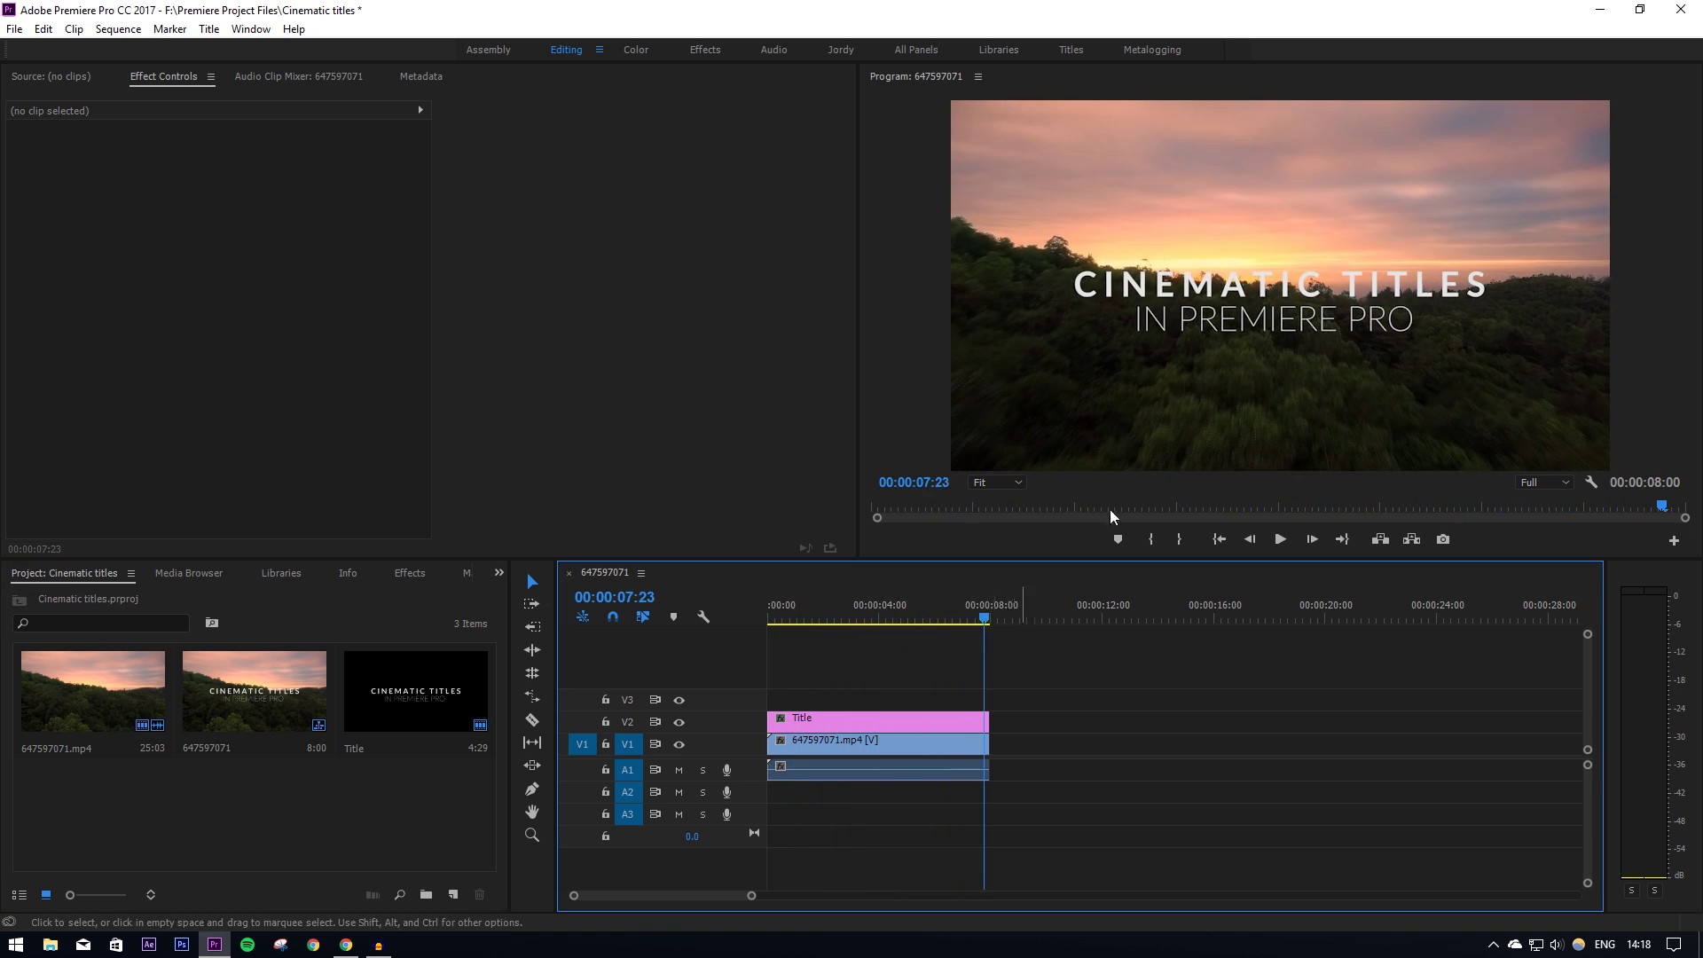
{"action": "left_click_drag", "start_coordinate": [988, 660], "coordinate": [824, 660]}
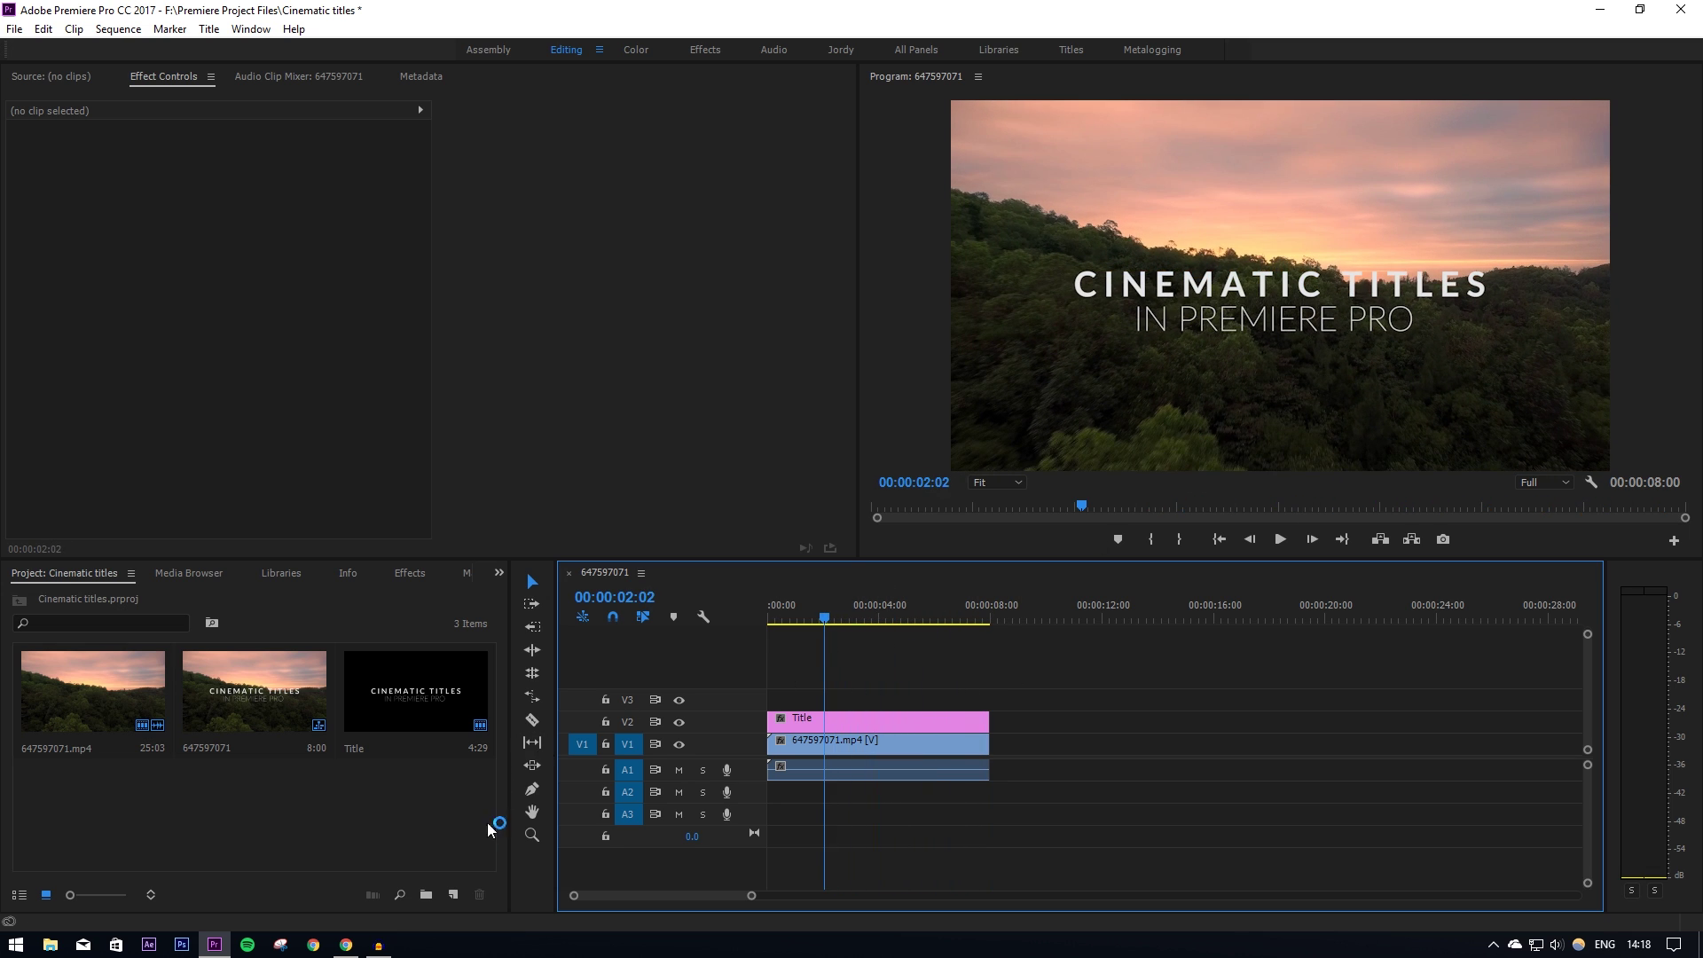
- Create a black 1920x1080 colour matte named Color Matte
{"action": "left_click", "coordinate": [458, 900]}
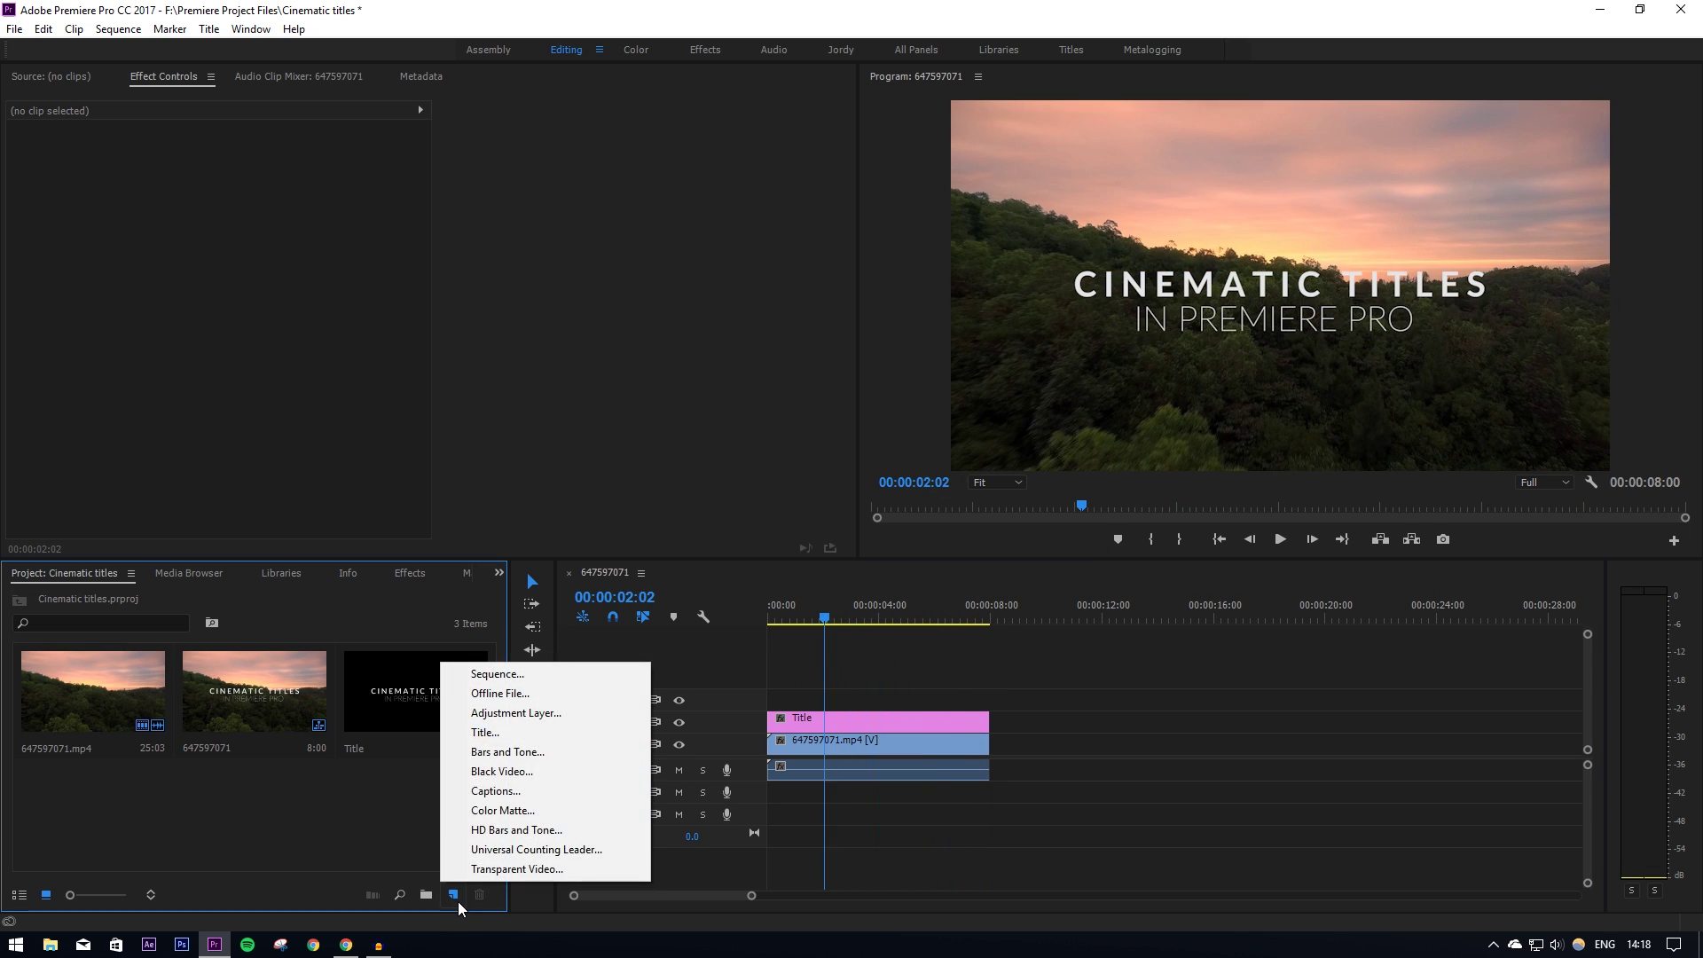
{"action": "left_click", "coordinate": [532, 809]}
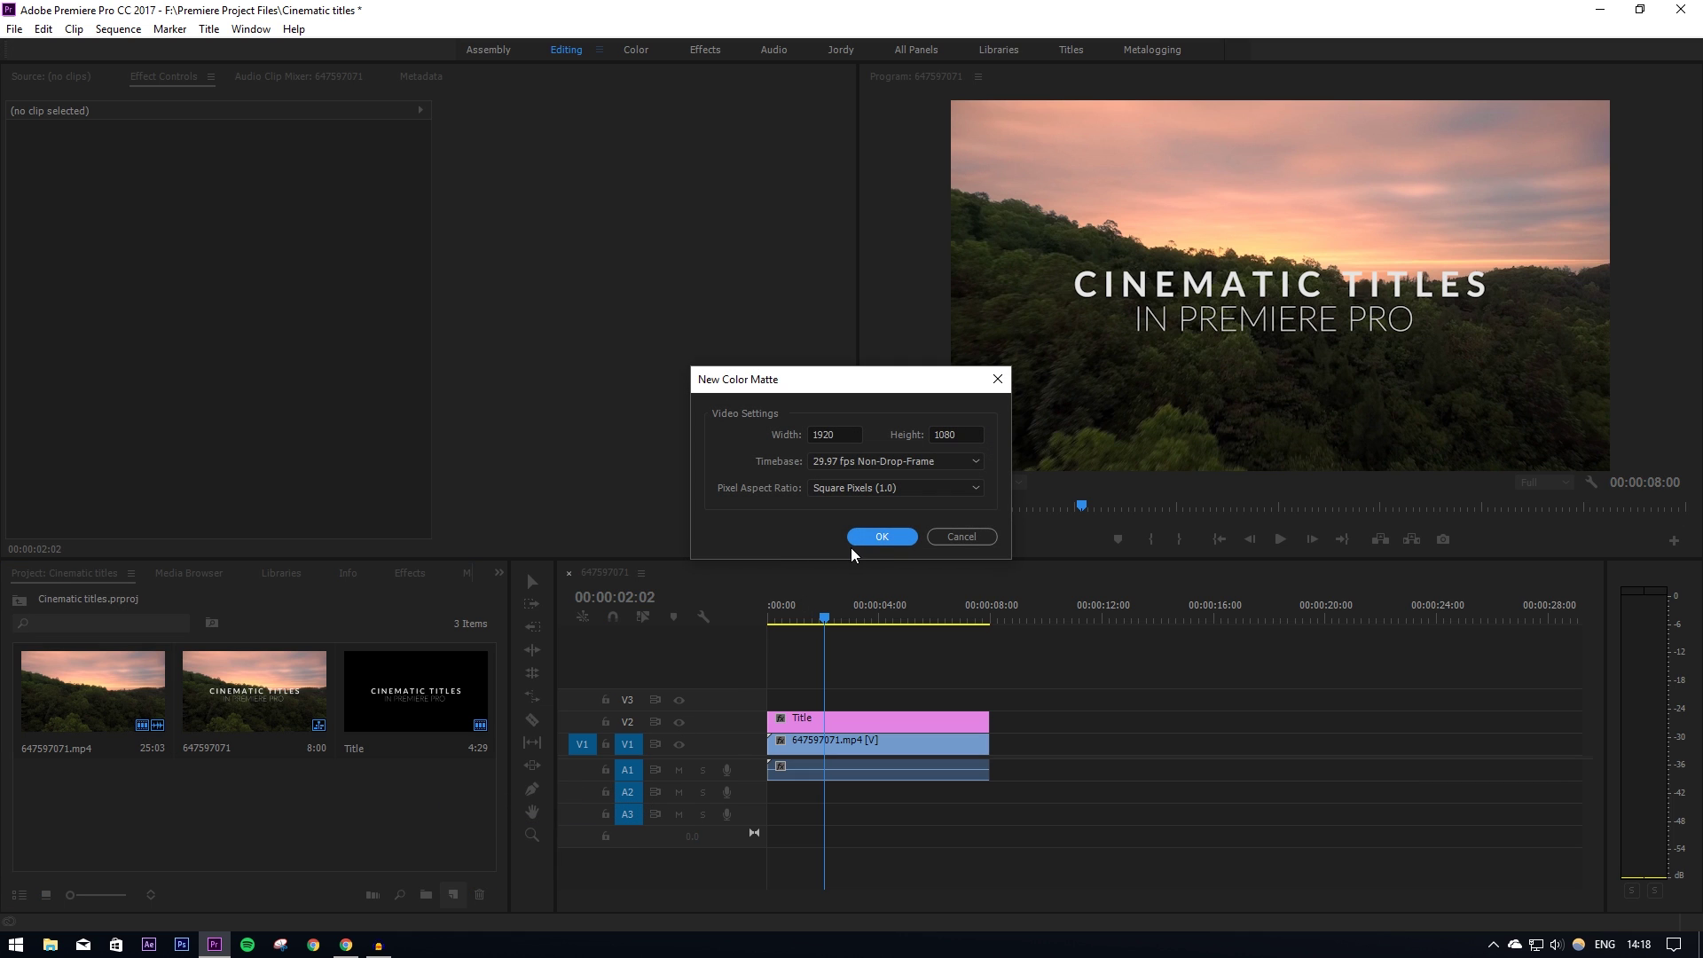
{"action": "left_click", "coordinate": [883, 535]}
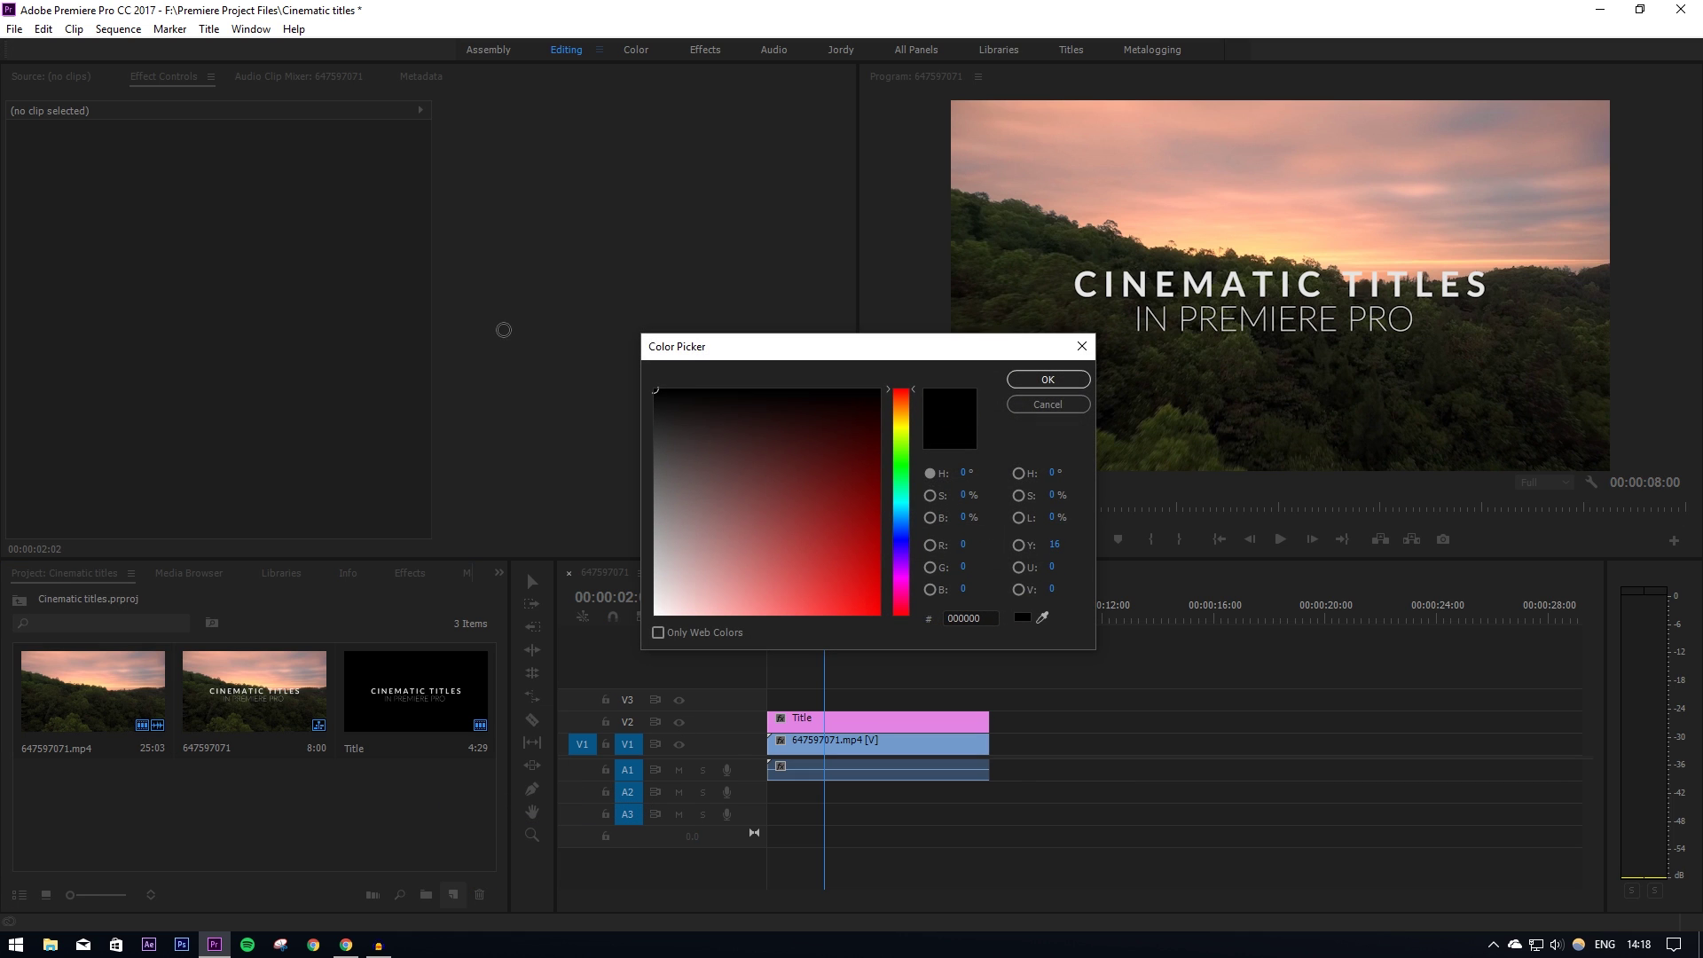
{"action": "left_click", "coordinate": [1051, 380]}
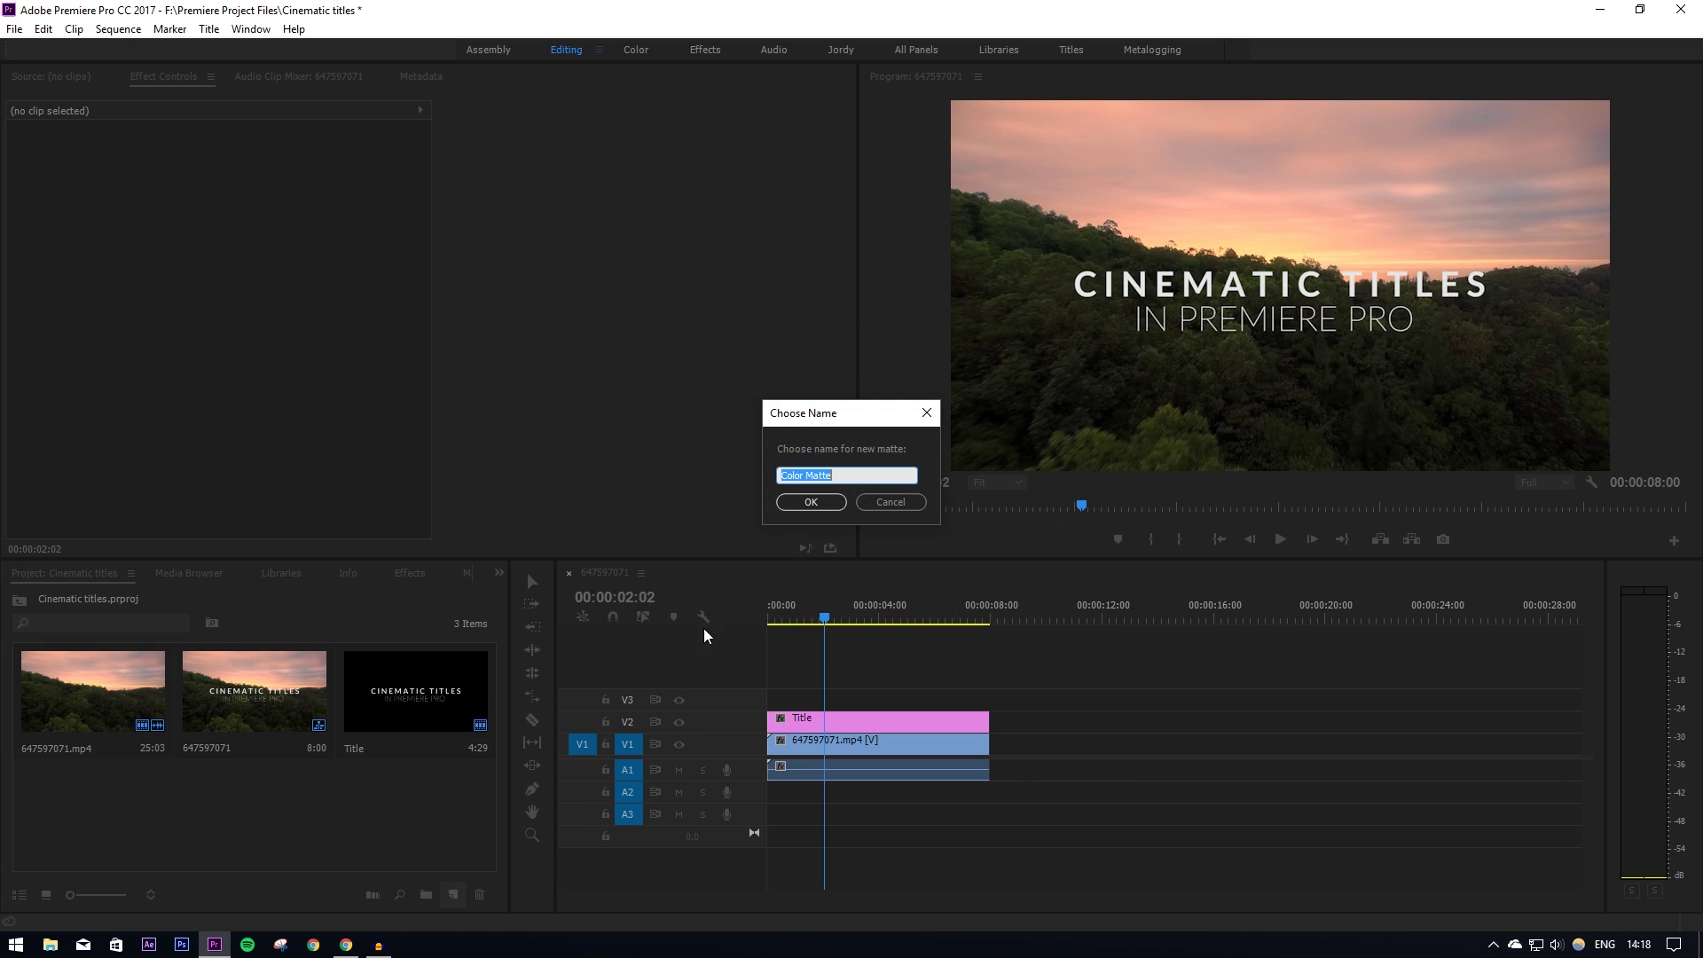
{"action": "left_click", "coordinate": [810, 502]}
- Move Title to V3 and lay Color Matte on V2, stretched toward the title's end
{"action": "left_click_drag", "start_coordinate": [857, 729], "coordinate": [854, 703]}
{"action": "left_click_drag", "start_coordinate": [114, 812], "coordinate": [770, 719]}
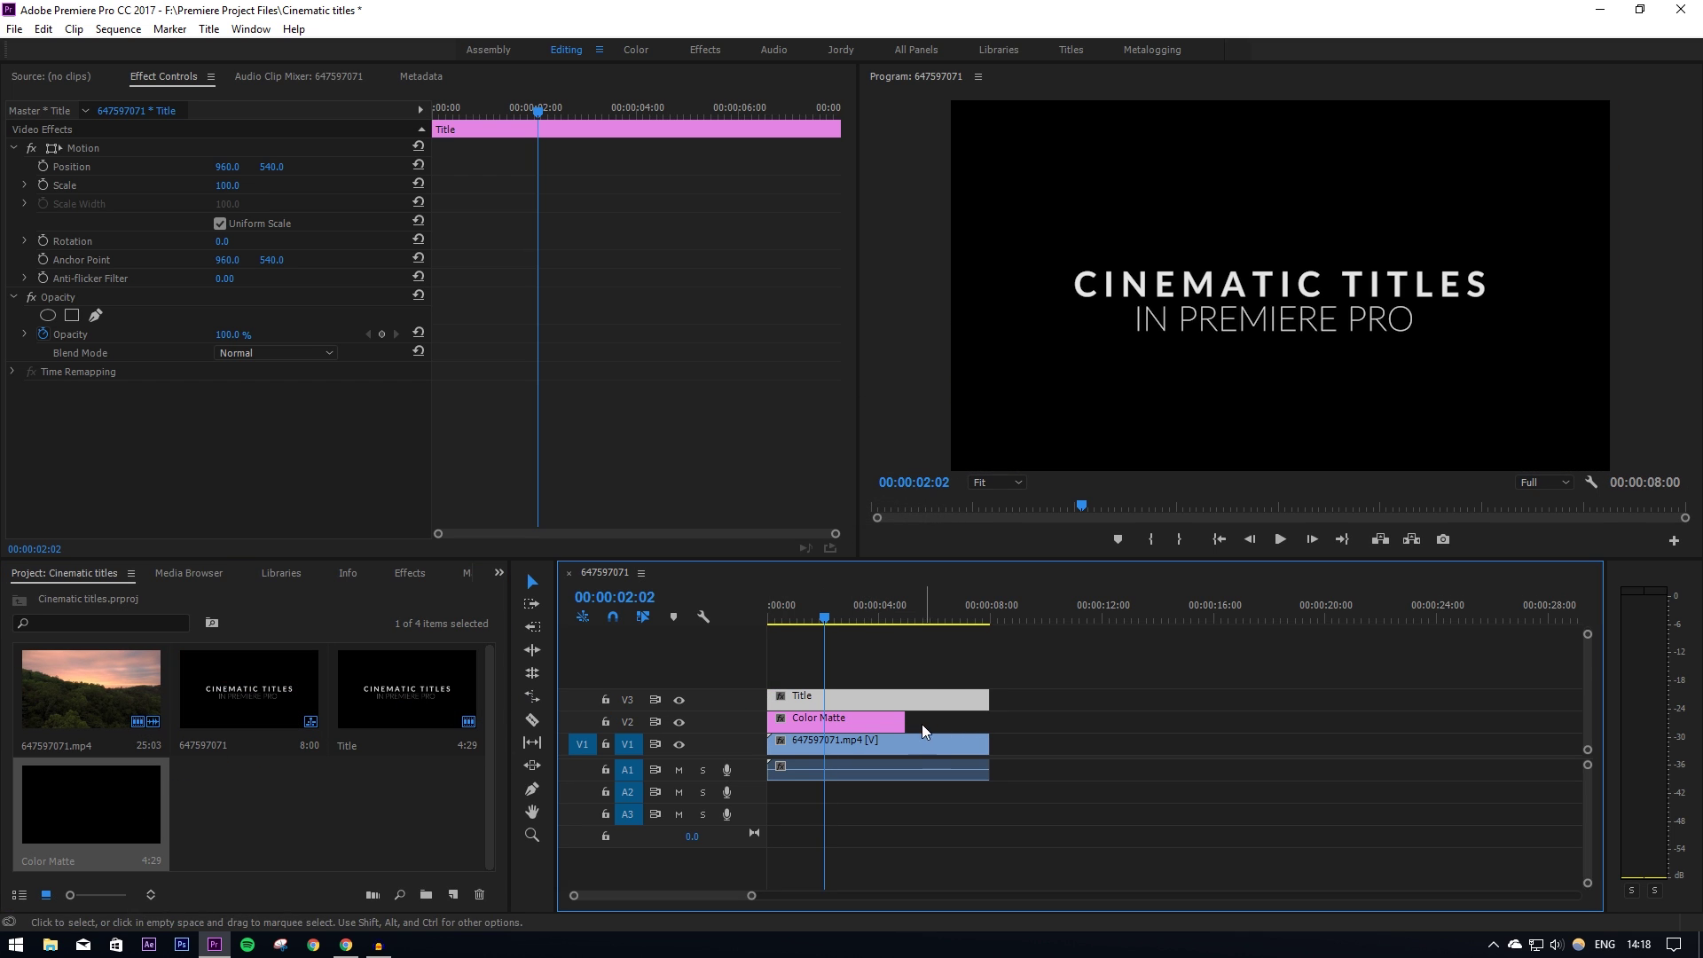
{"action": "left_click_drag", "start_coordinate": [906, 720], "coordinate": [988, 721]}
- Finish extending the matte and lower its opacity to 90
{"action": "left_click", "coordinate": [886, 719]}
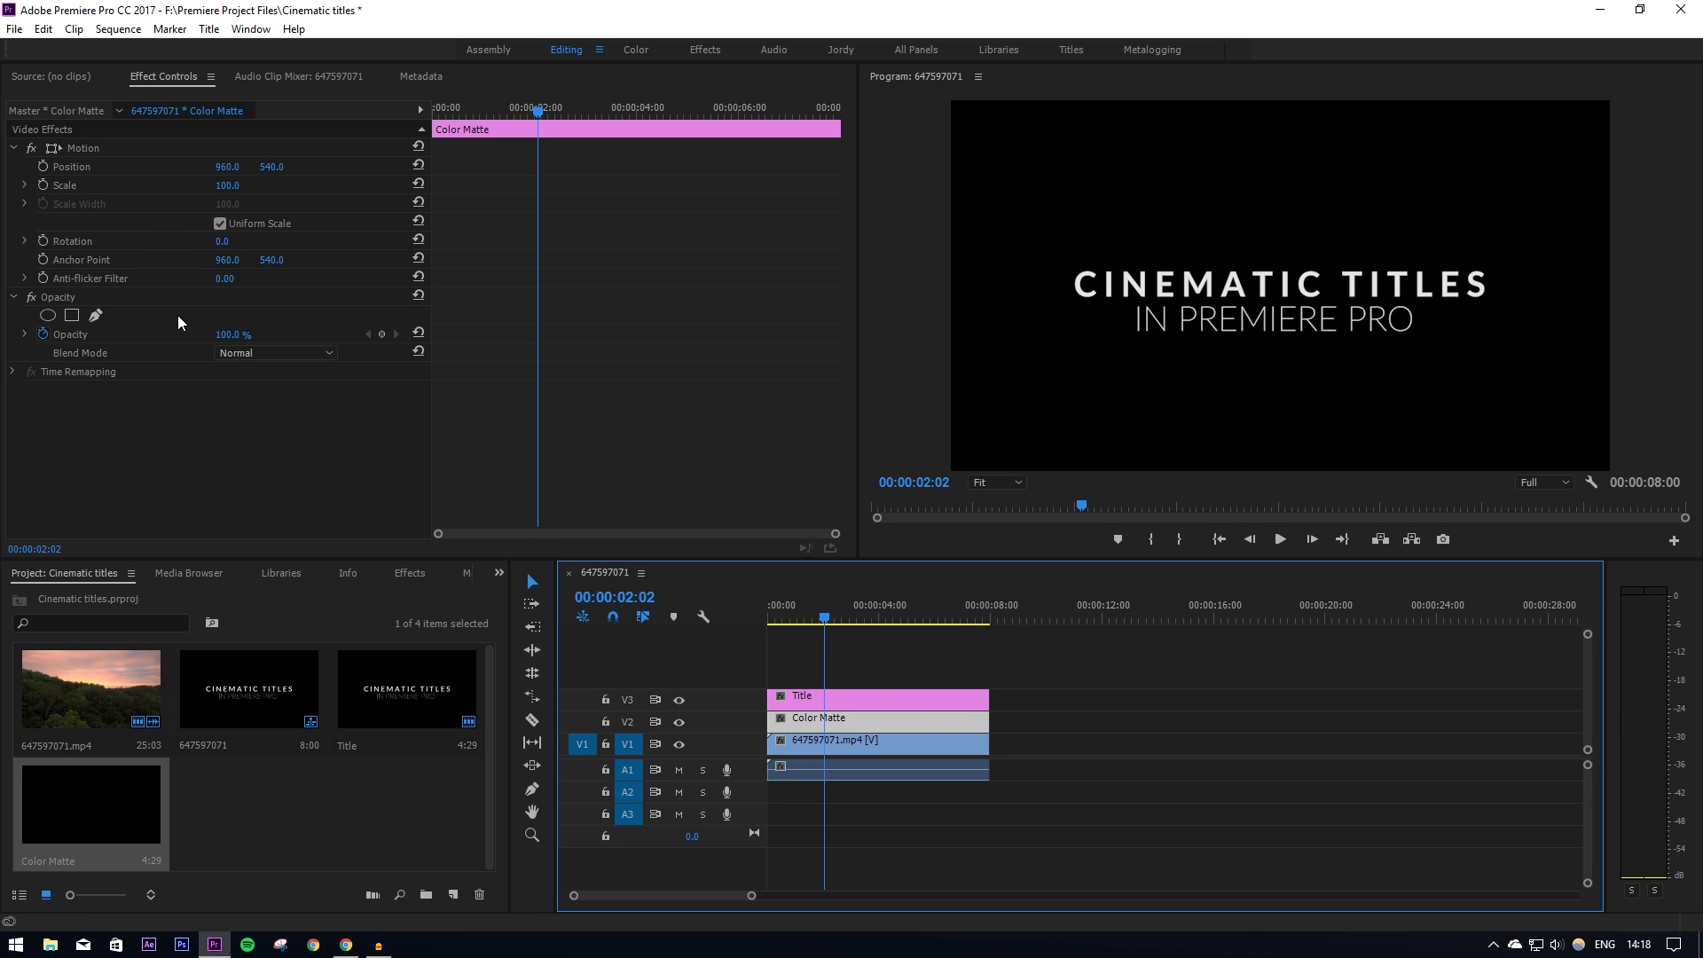
{"action": "left_click", "coordinate": [229, 336]}
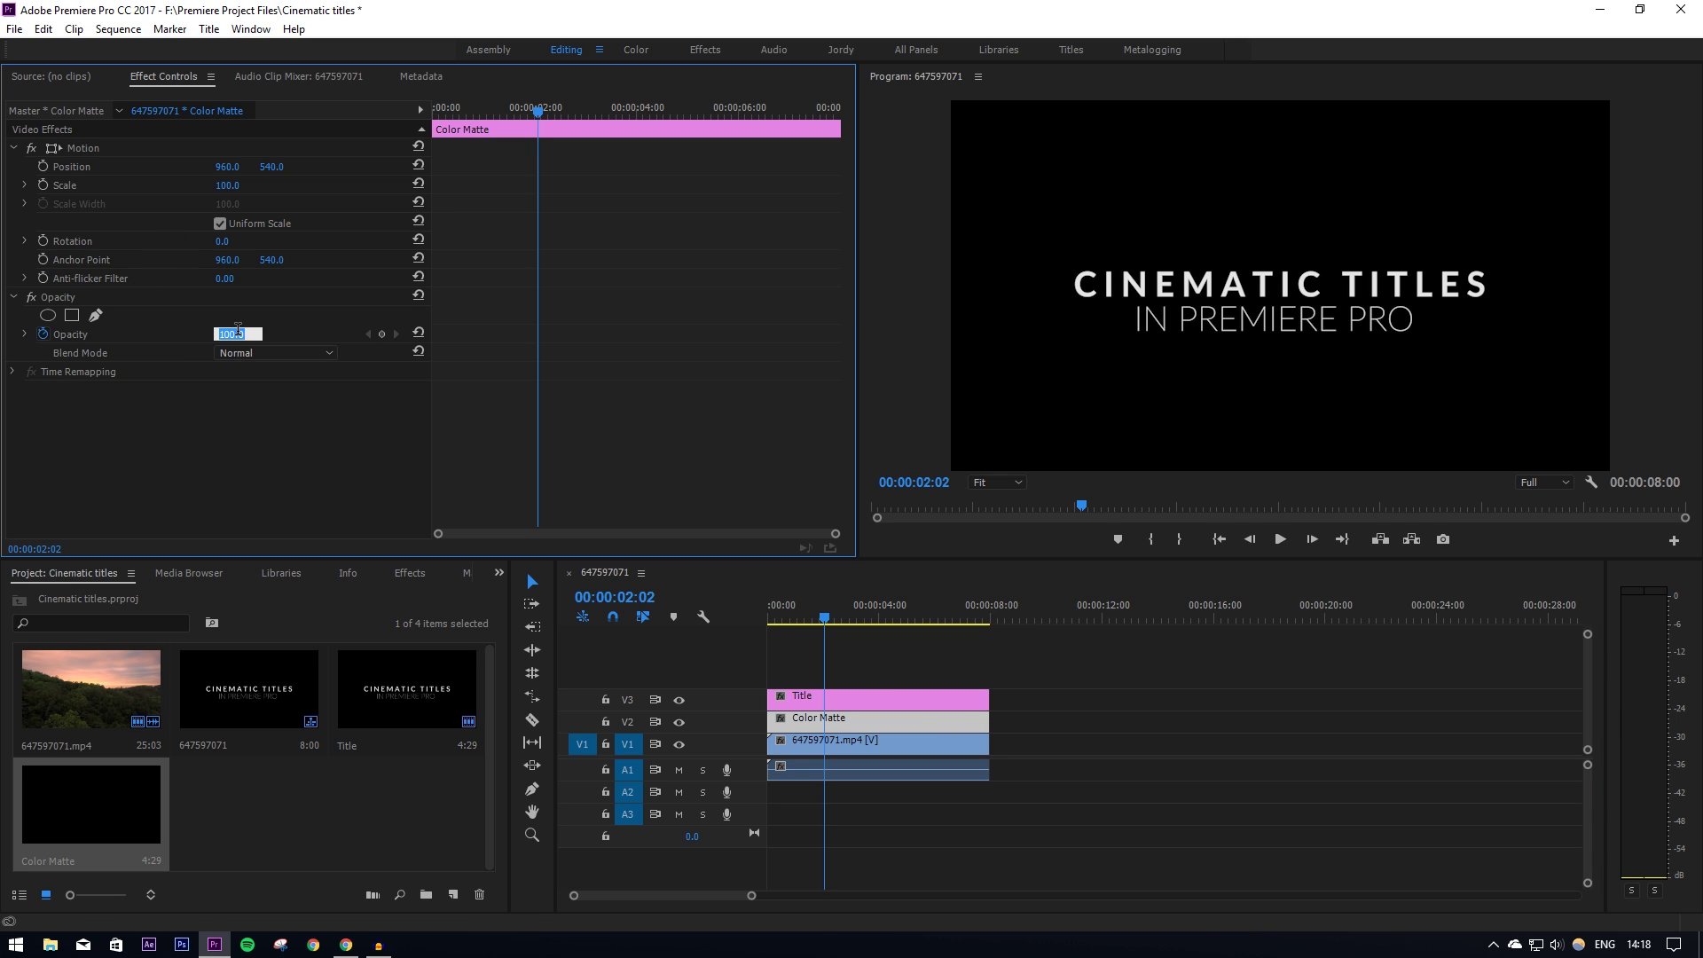
{"action": "type", "text": "90"}
{"action": "key", "text": "Return"}
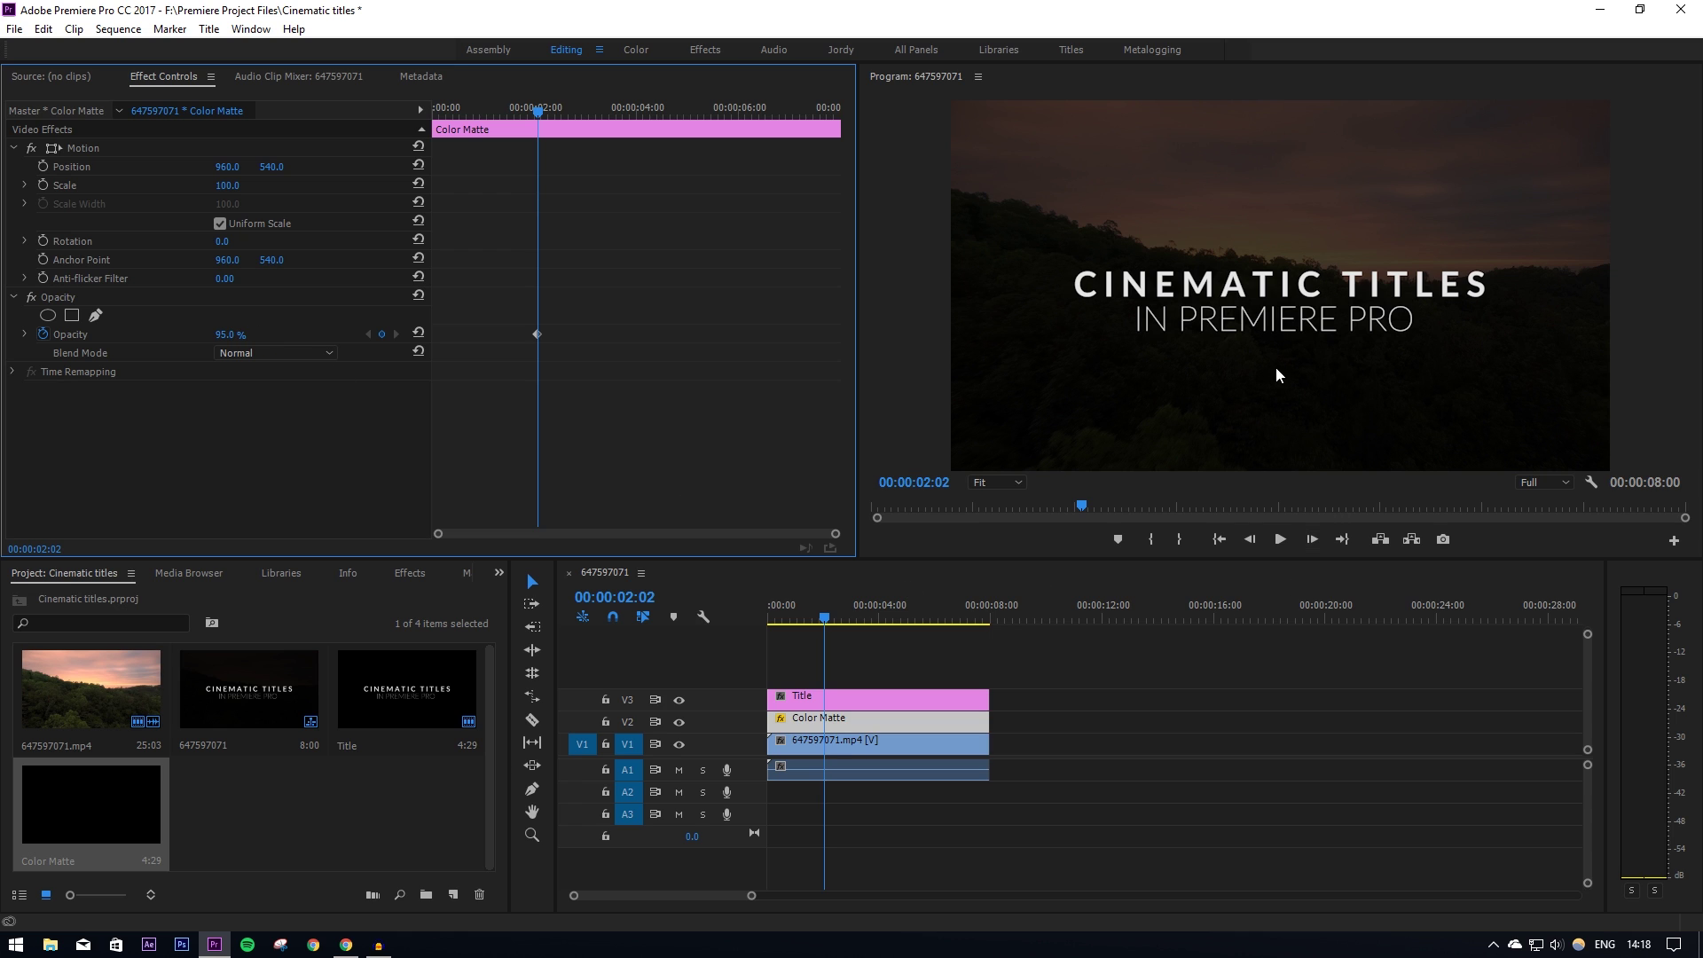
- Play the sequence from the start to check the dimmed matte, then scrub back
{"action": "left_click", "coordinate": [832, 660]}
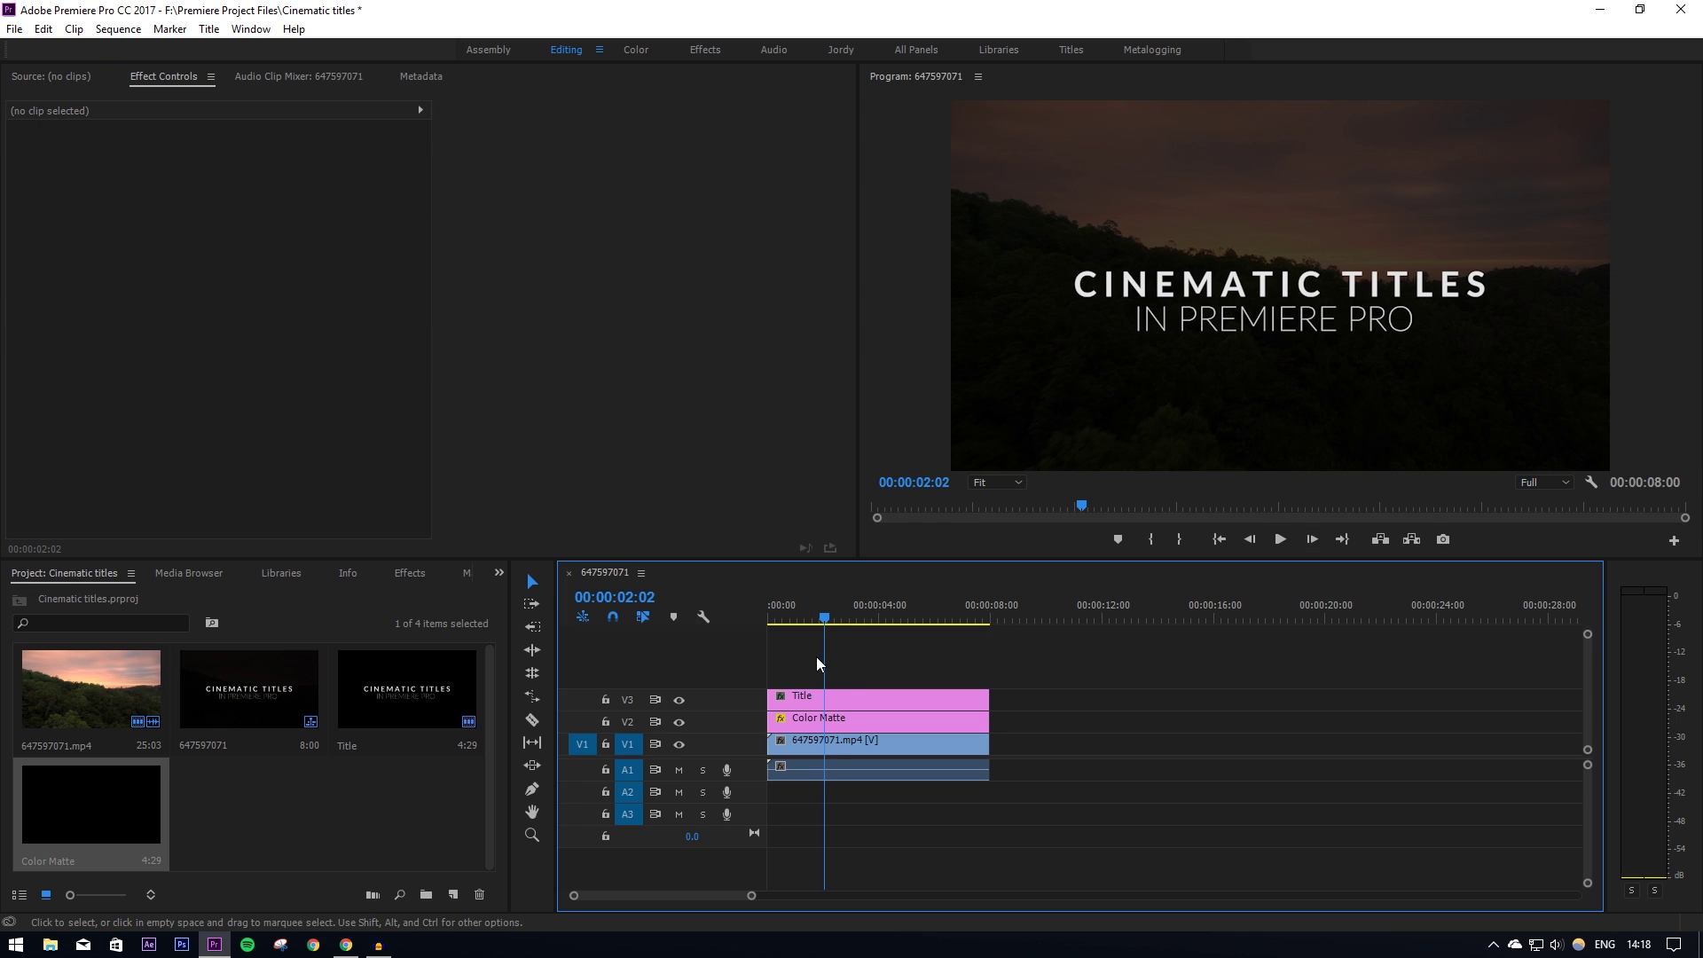
{"action": "key", "text": "Home"}
{"action": "left_click", "coordinate": [1280, 539]}
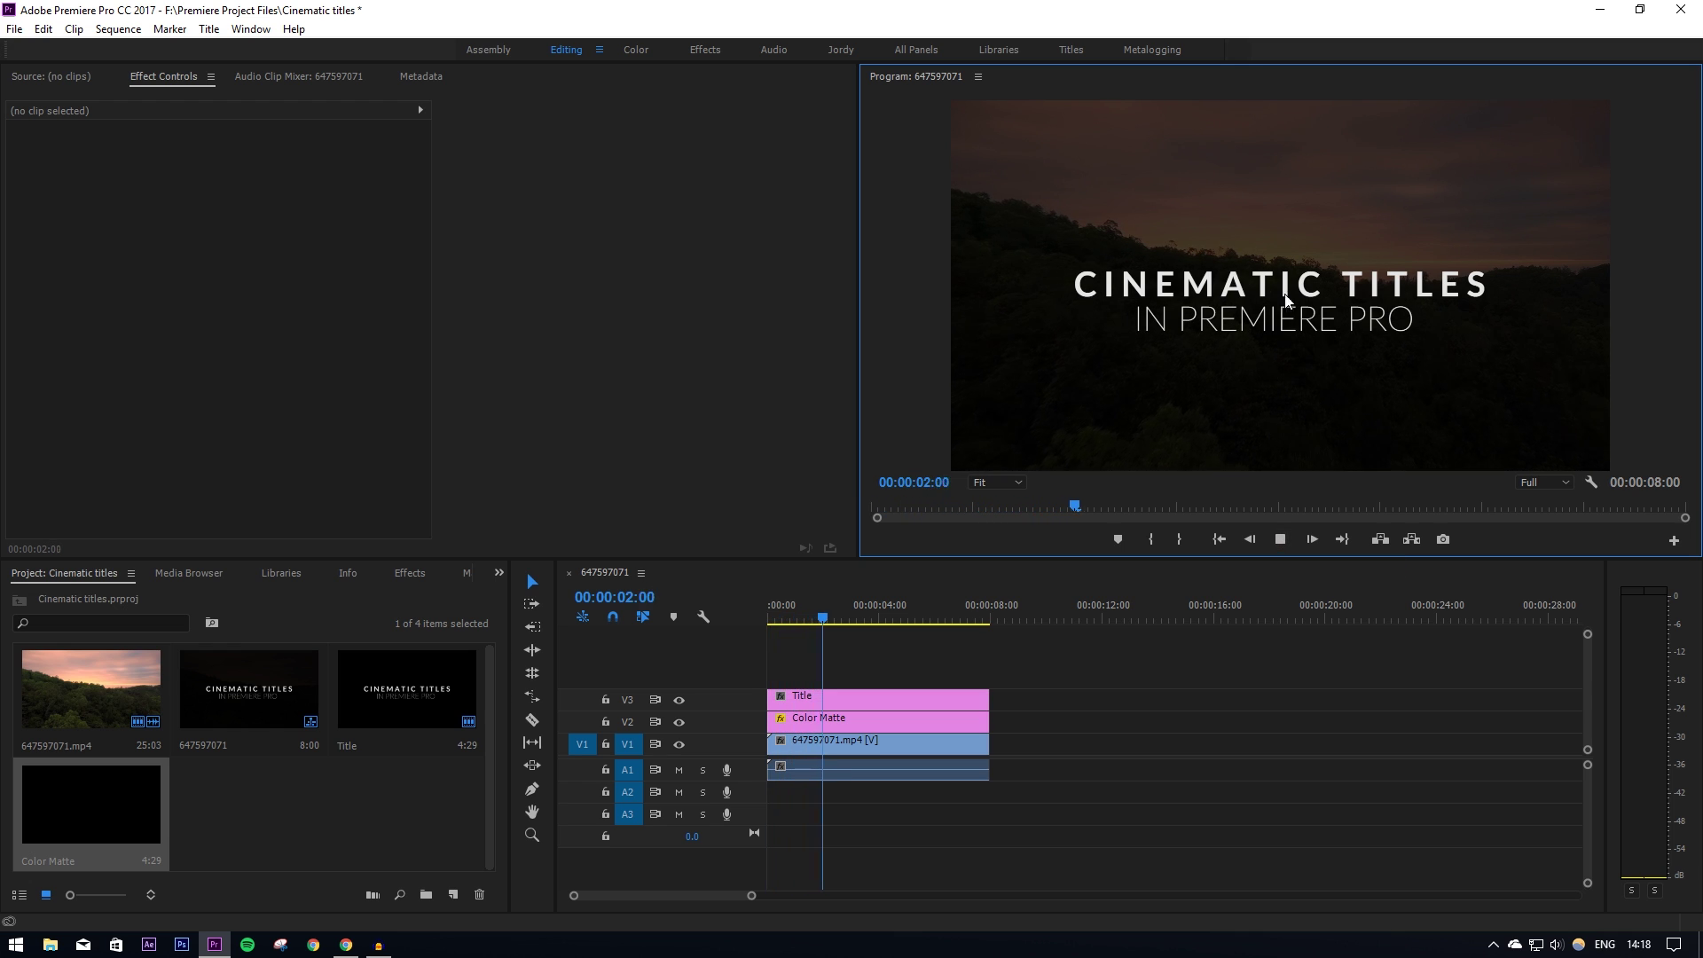
{"action": "left_click", "coordinate": [1280, 539]}
{"action": "left_click_drag", "start_coordinate": [851, 618], "coordinate": [768, 649]}
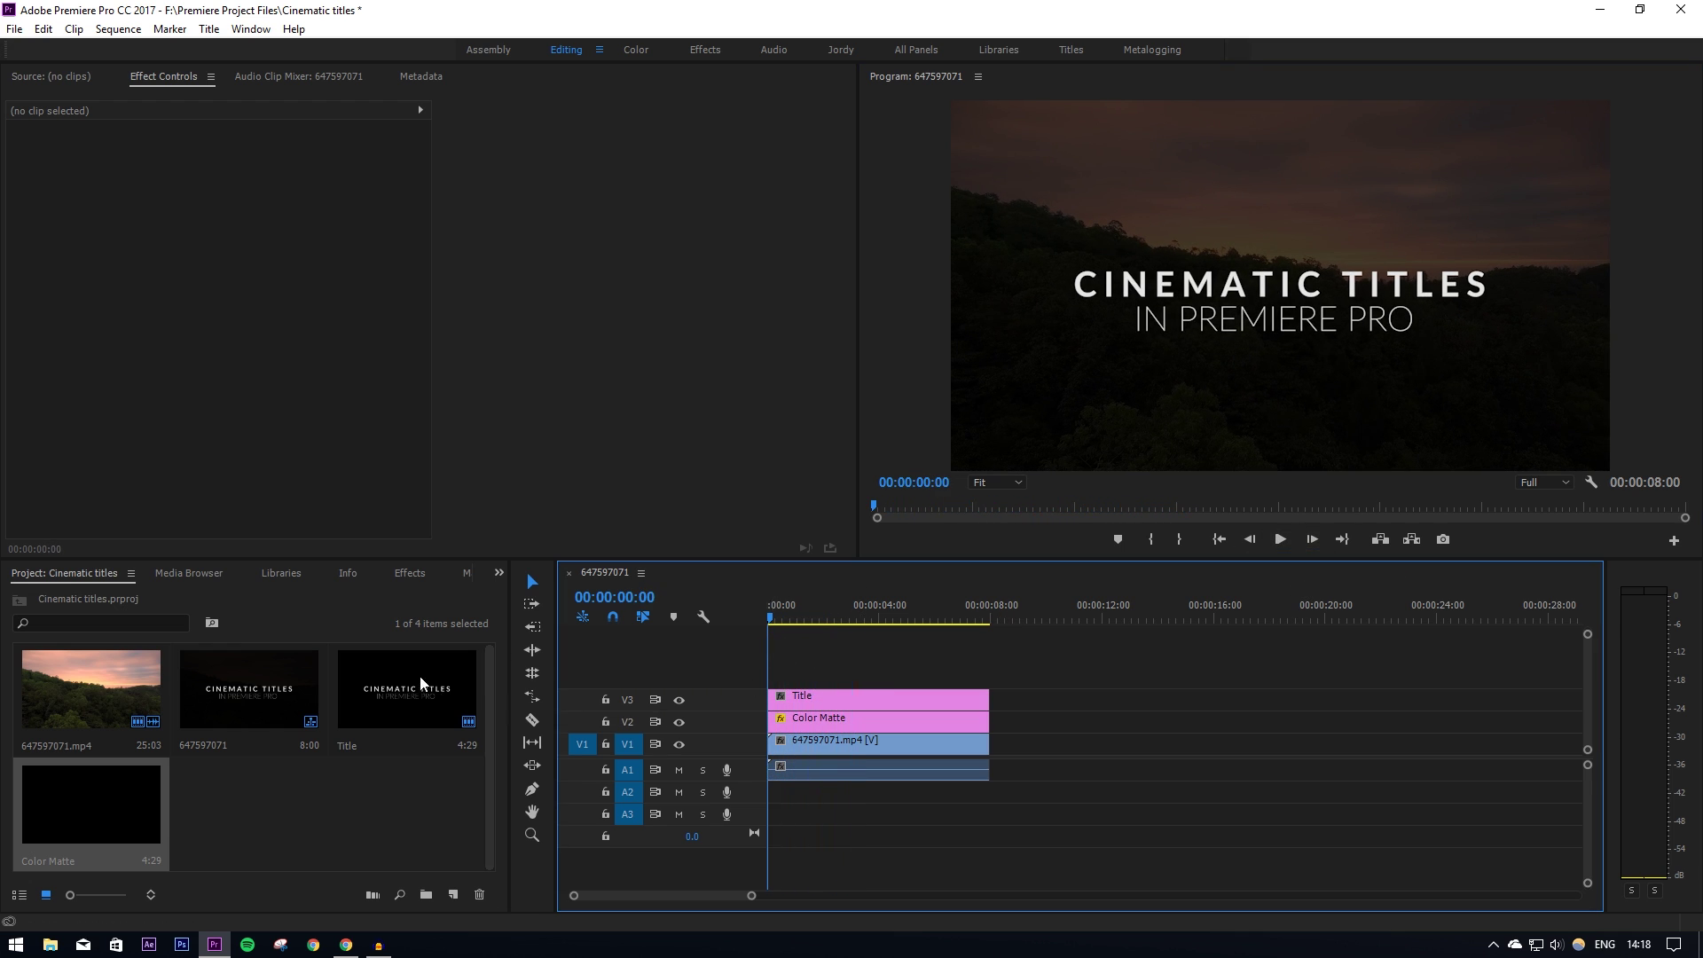
{"action": "left_click", "coordinate": [828, 699]}
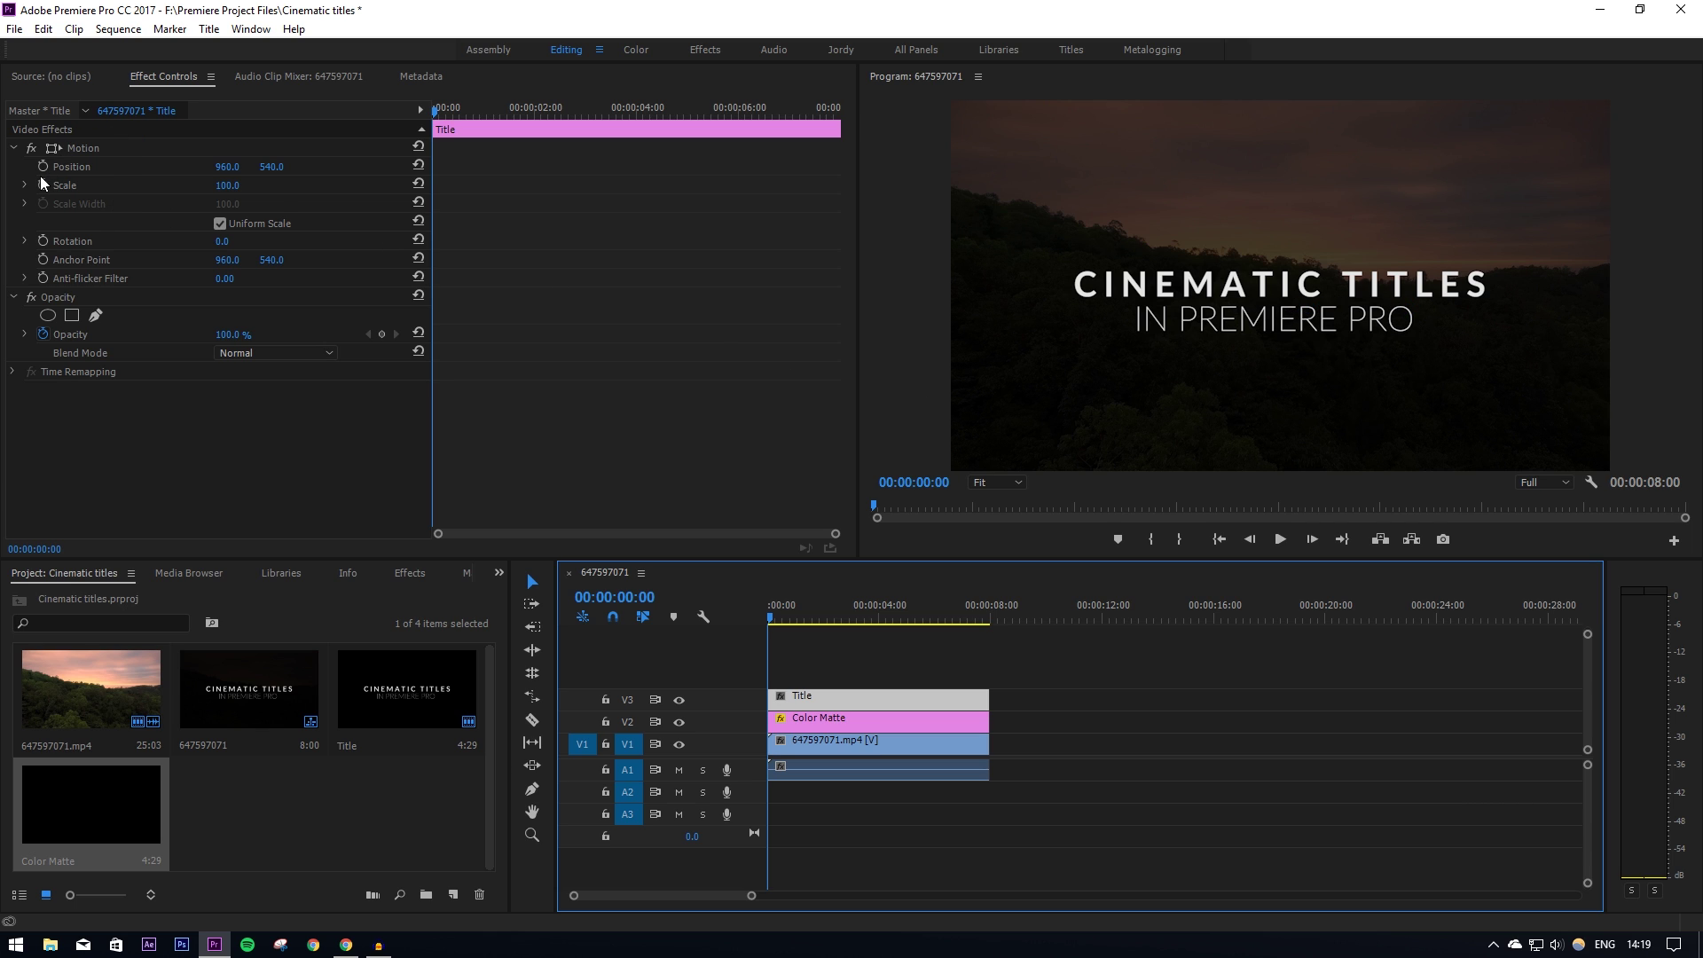
{"action": "double_click", "coordinate": [847, 699]}
{"action": "left_click", "coordinate": [1413, 152]}
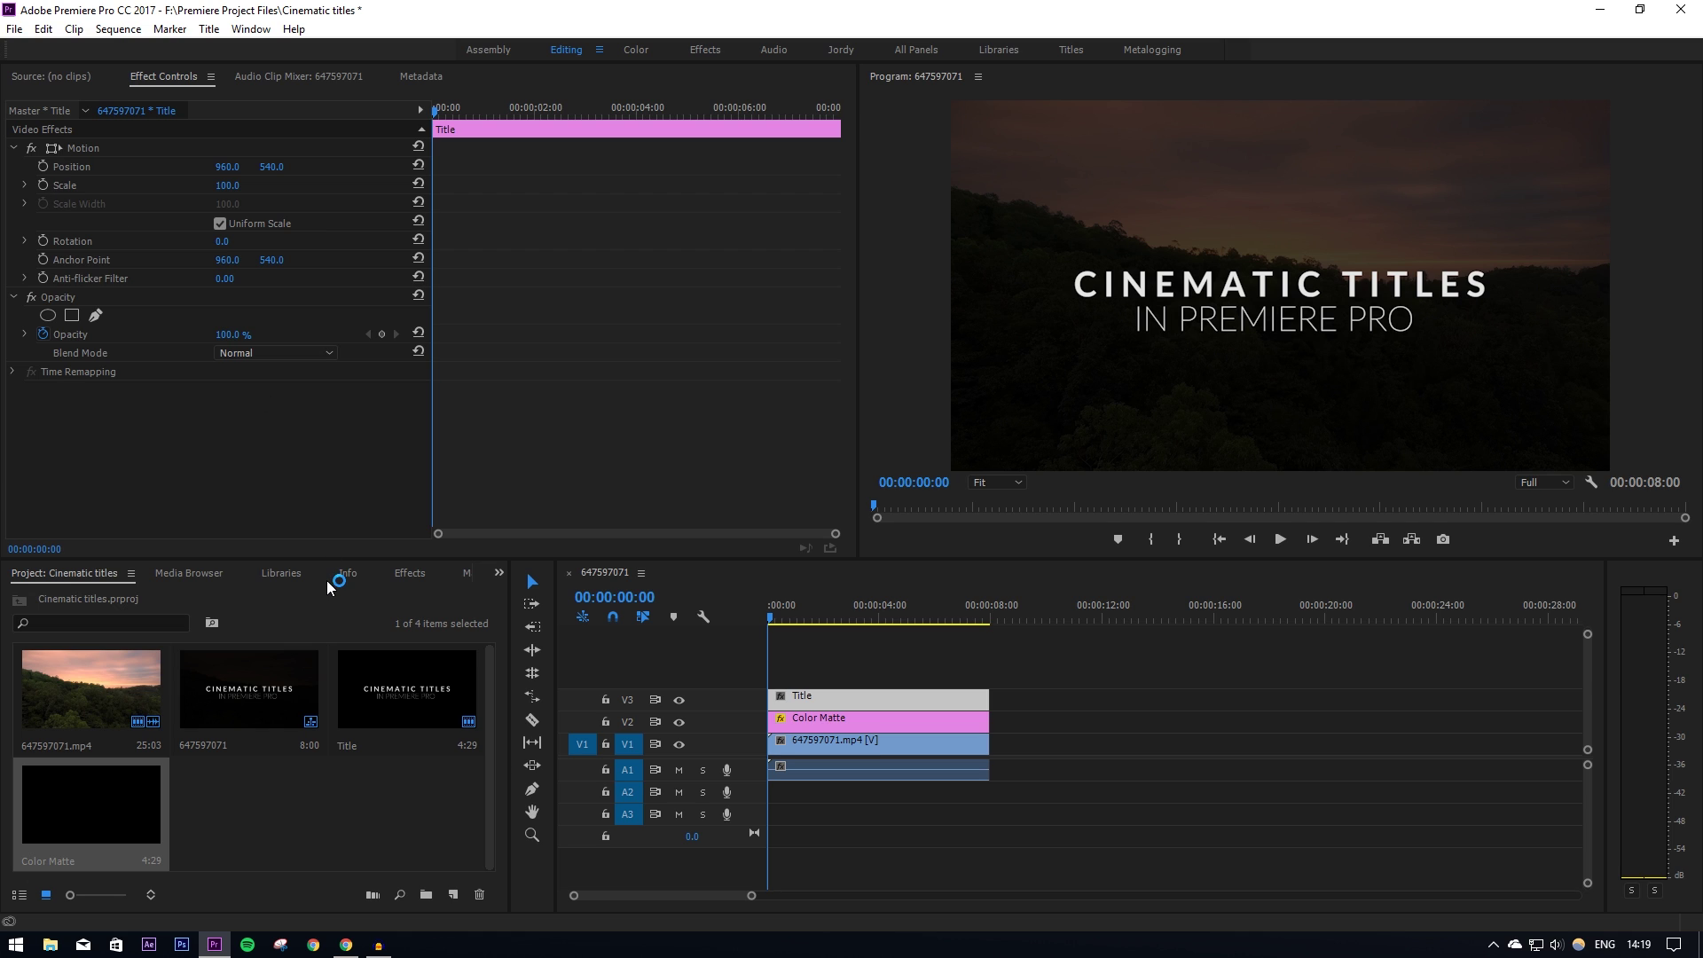
- Search the Effects panel for BLUR and drop Gaussian Blur onto the Title clip
{"action": "left_click", "coordinate": [409, 573]}
{"action": "left_click", "coordinate": [128, 596]}
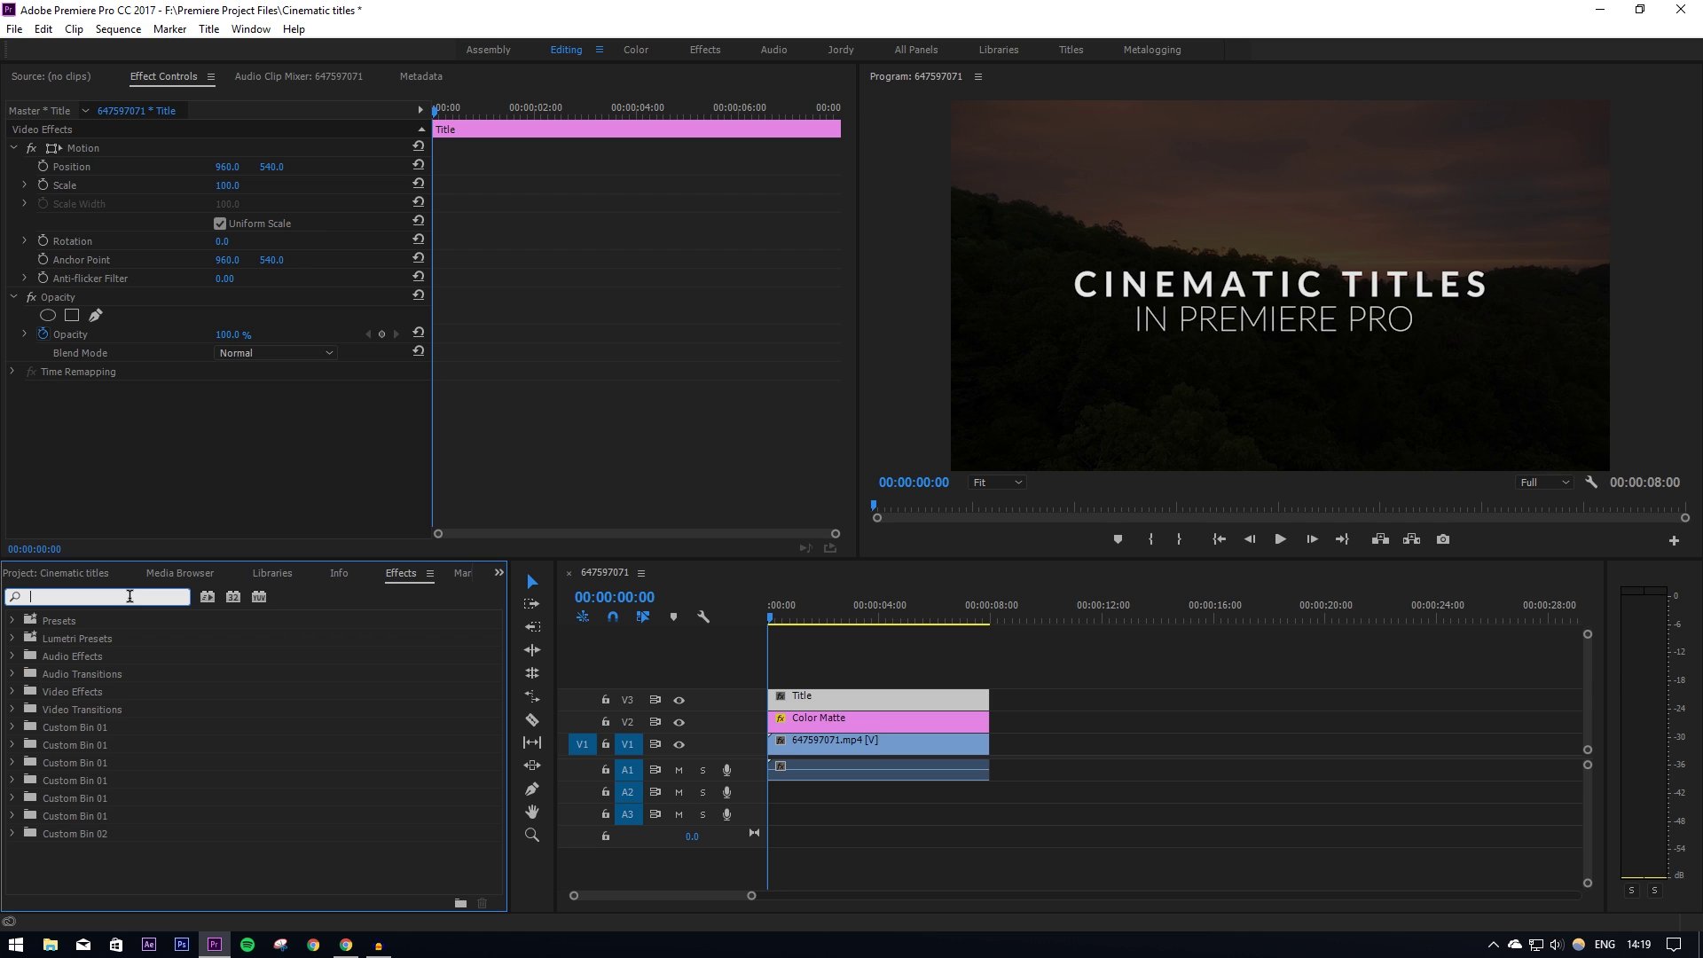
{"action": "type", "text": "BLUR"}
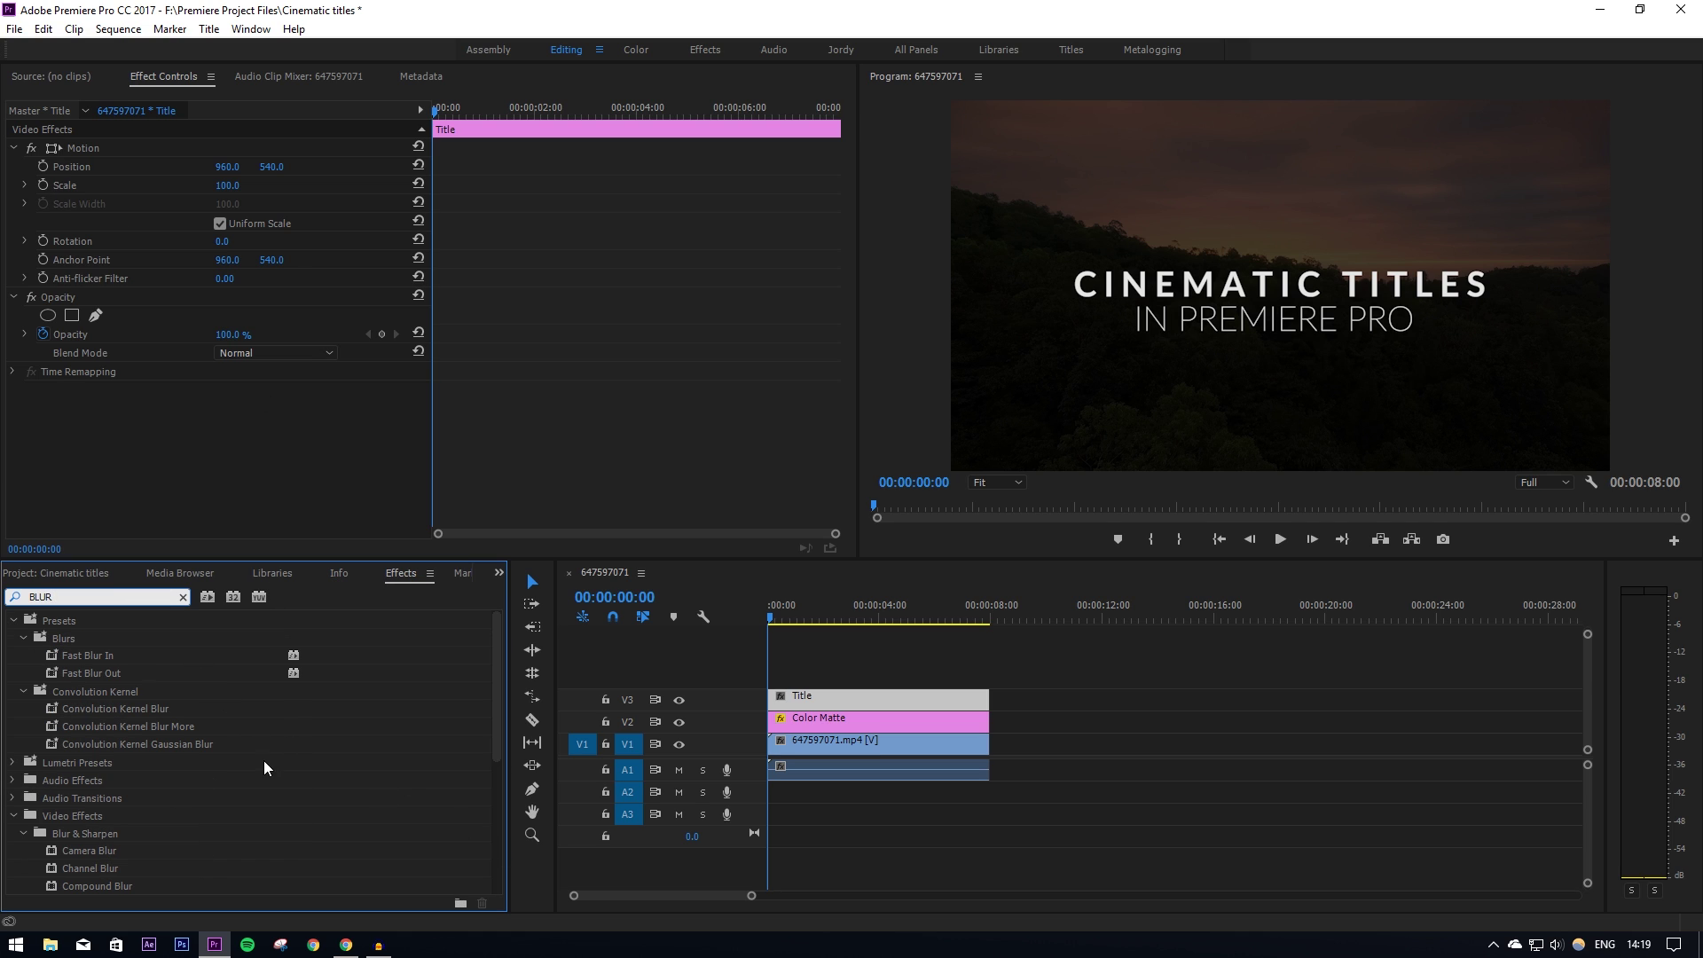
{"action": "scroll", "coordinate": [209, 770], "scroll_direction": "down", "scroll_amount": 3}
{"action": "left_click_drag", "start_coordinate": [105, 761], "coordinate": [802, 692]}
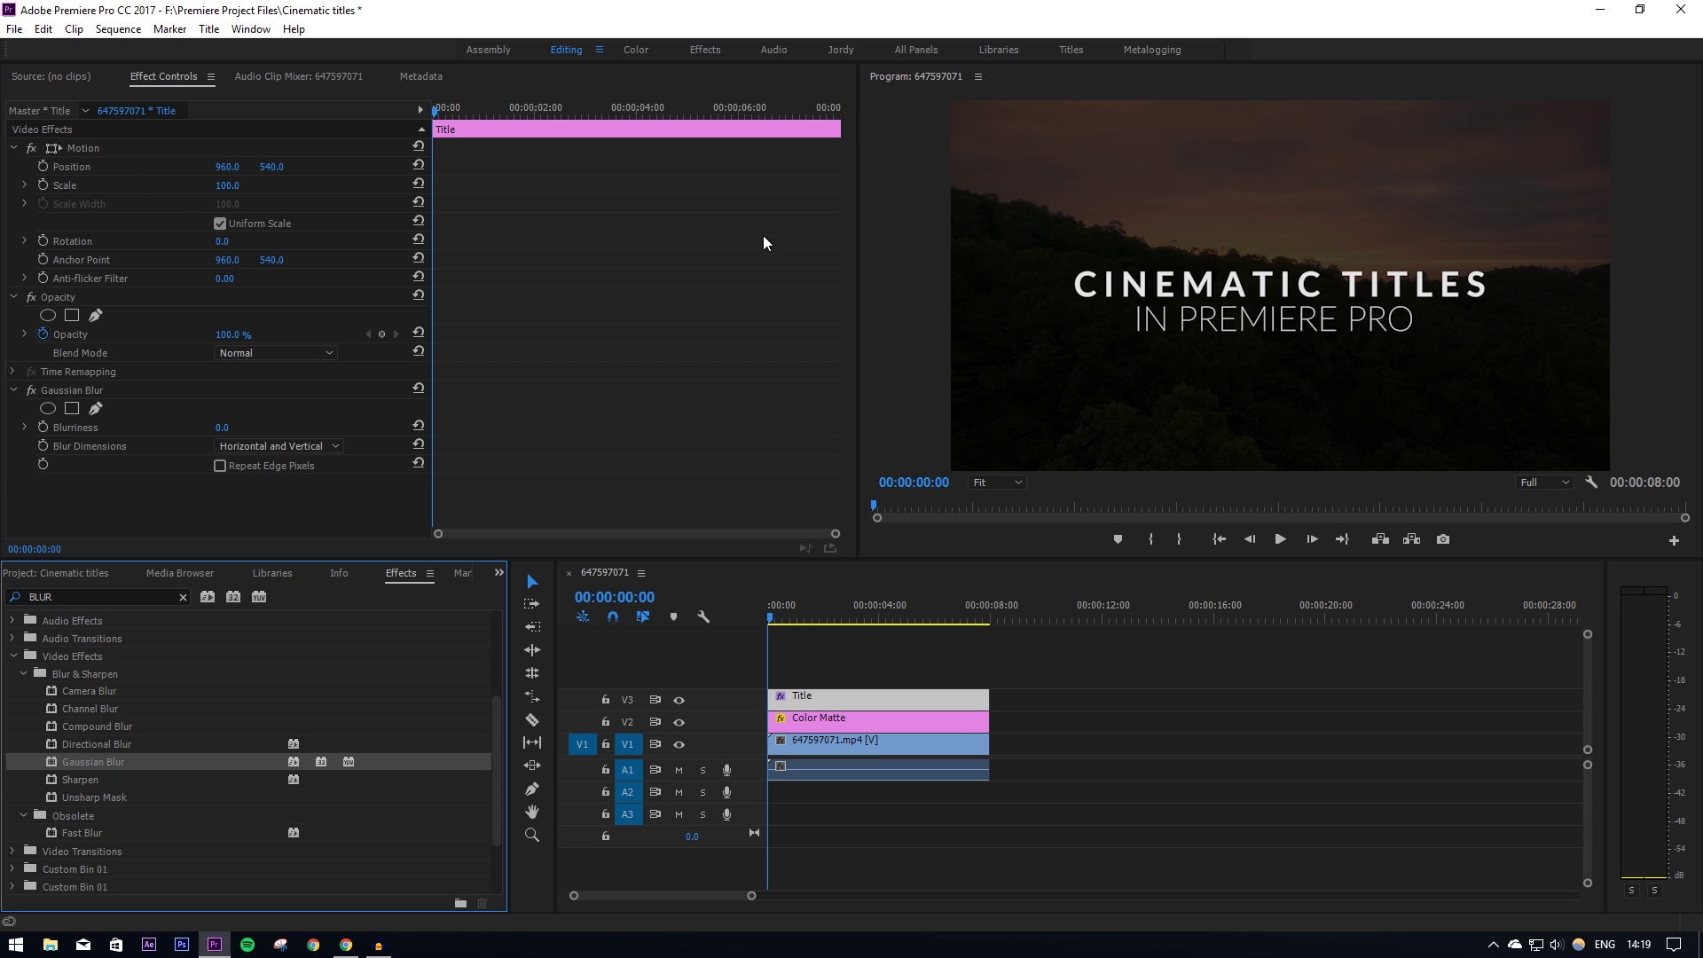
{"action": "left_click", "coordinate": [433, 120]}
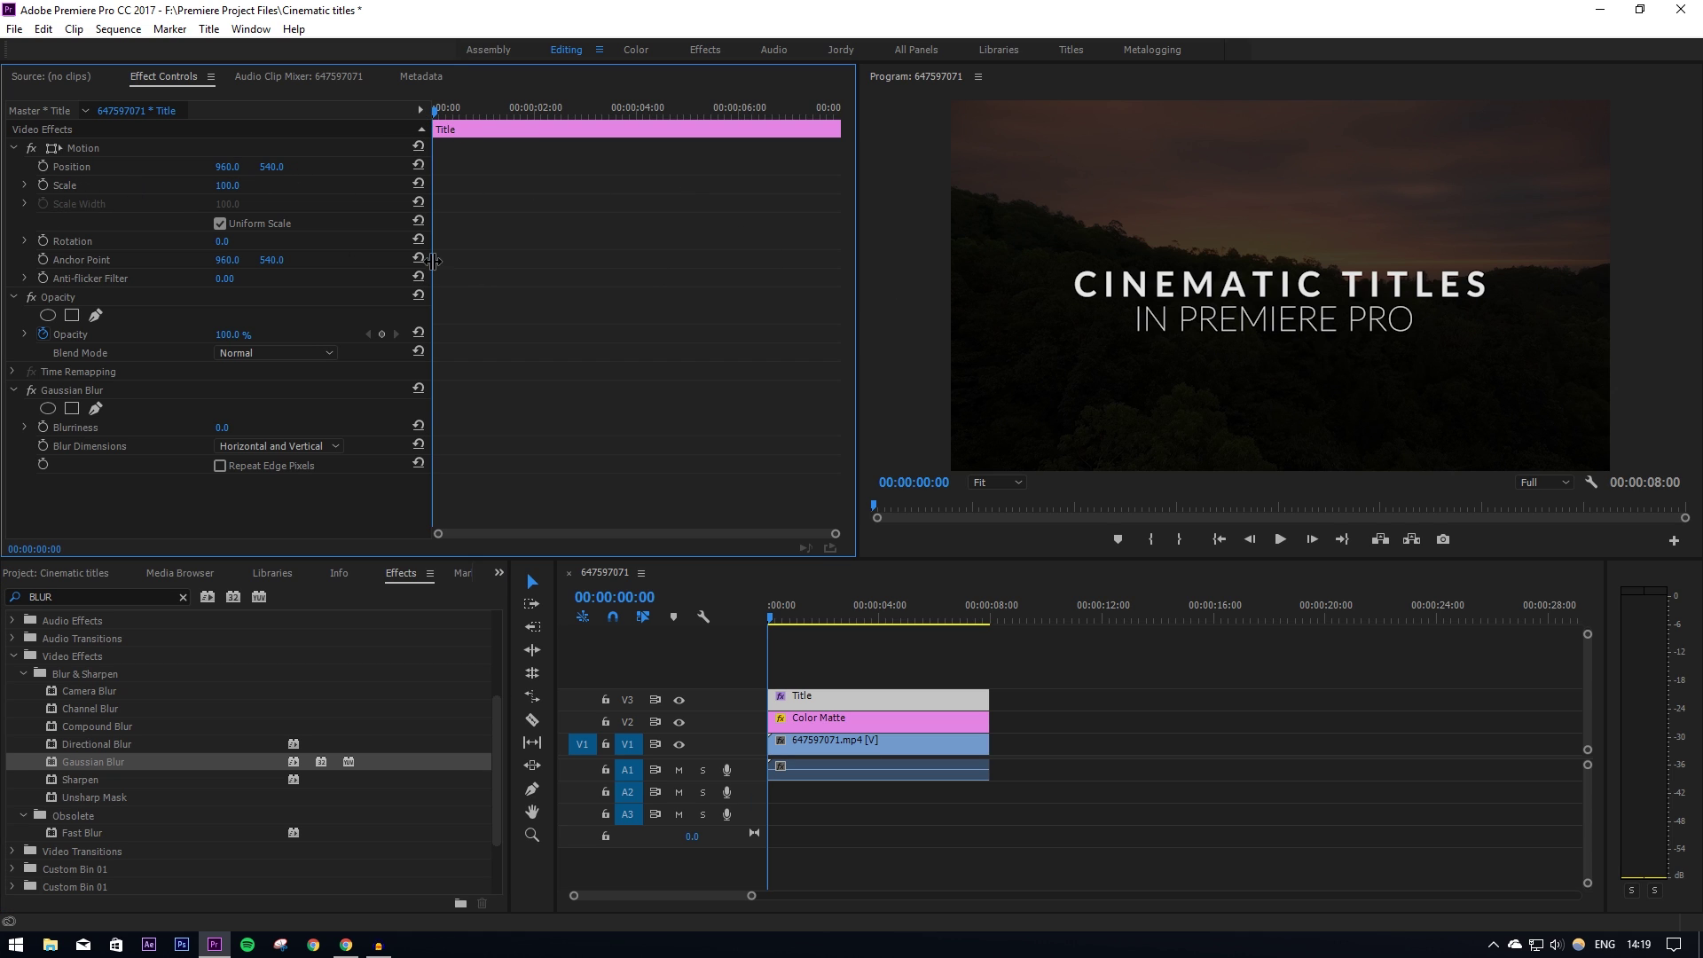
- Keyframe the title's Scale from 100 at the start to 110 at the clip's end
{"action": "left_click", "coordinate": [42, 185]}
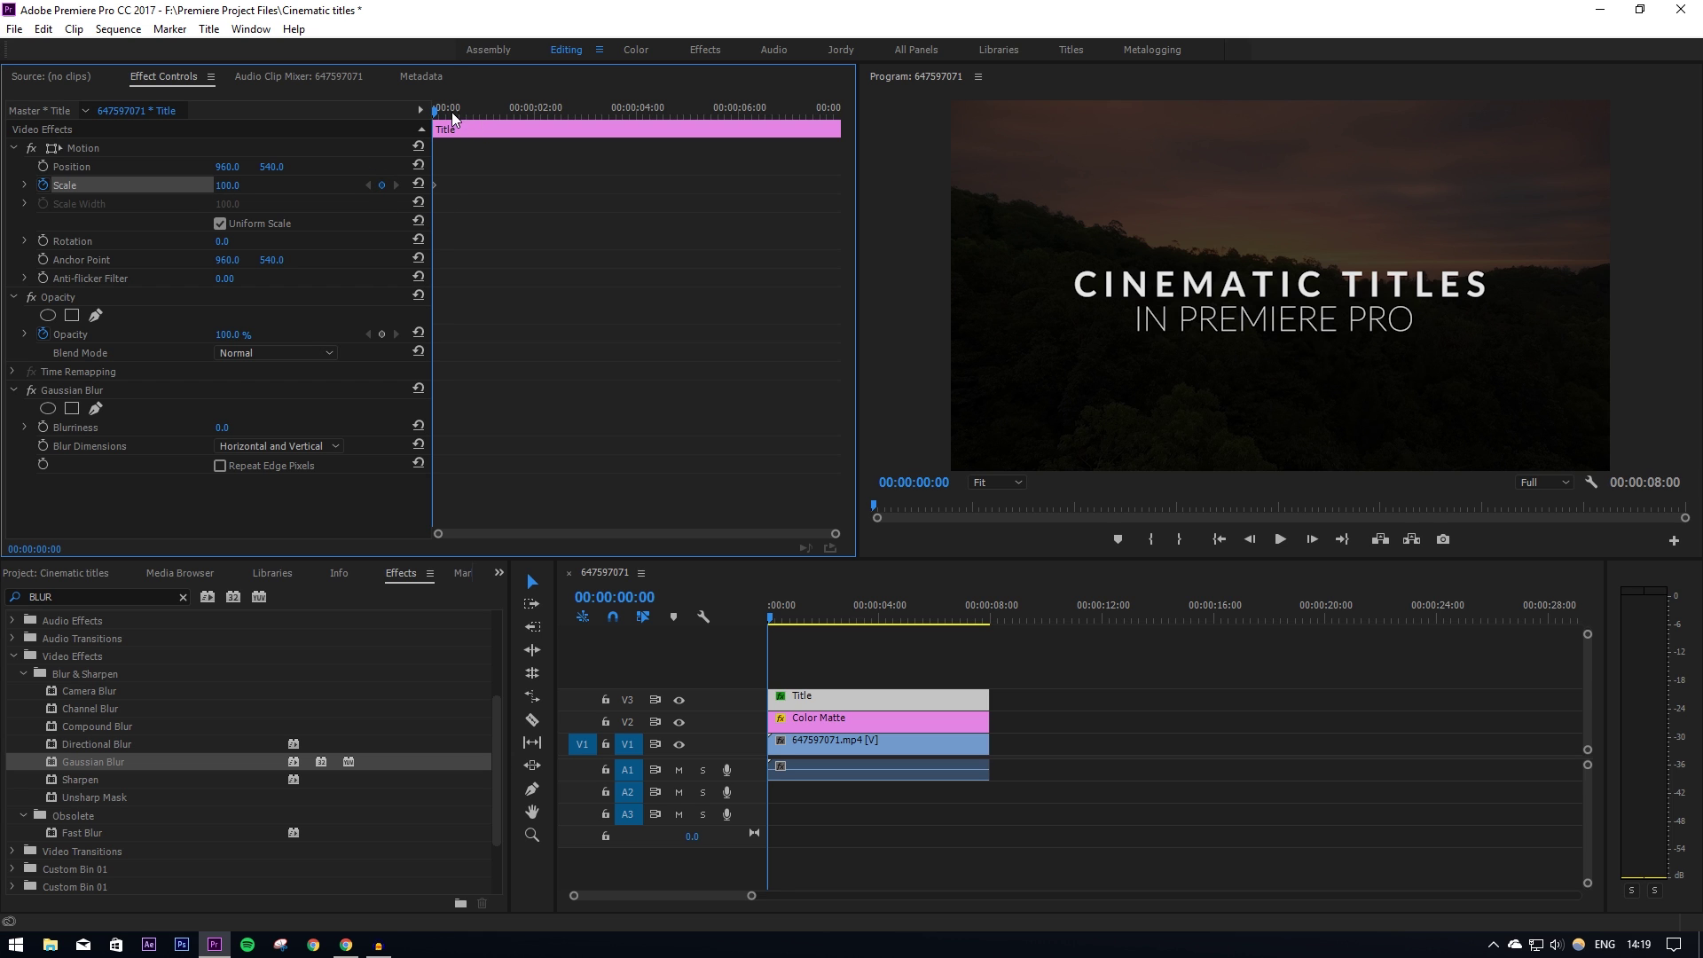
{"action": "left_click_drag", "start_coordinate": [441, 116], "coordinate": [853, 120]}
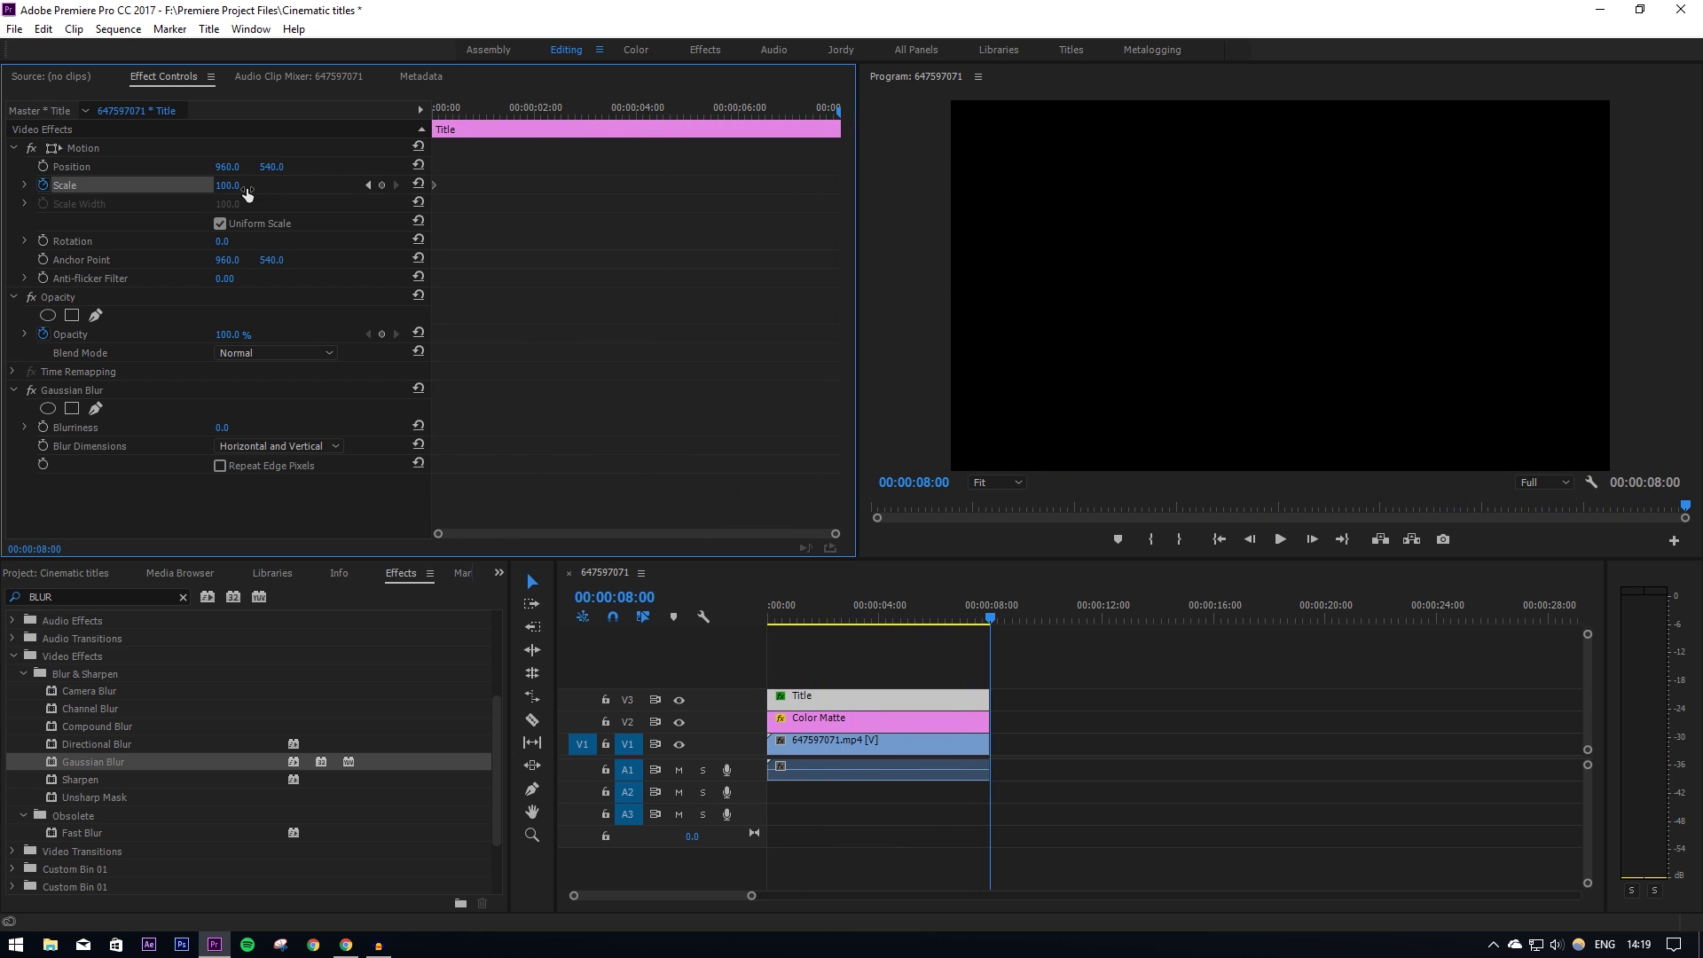
{"action": "left_click", "coordinate": [237, 183]}
{"action": "type", "text": "110"}
{"action": "key", "text": "Return"}
- Play the sequence from the start to preview the slow scale-up
{"action": "left_click", "coordinate": [622, 112]}
{"action": "key", "text": "Home"}
{"action": "left_click", "coordinate": [1279, 538]}
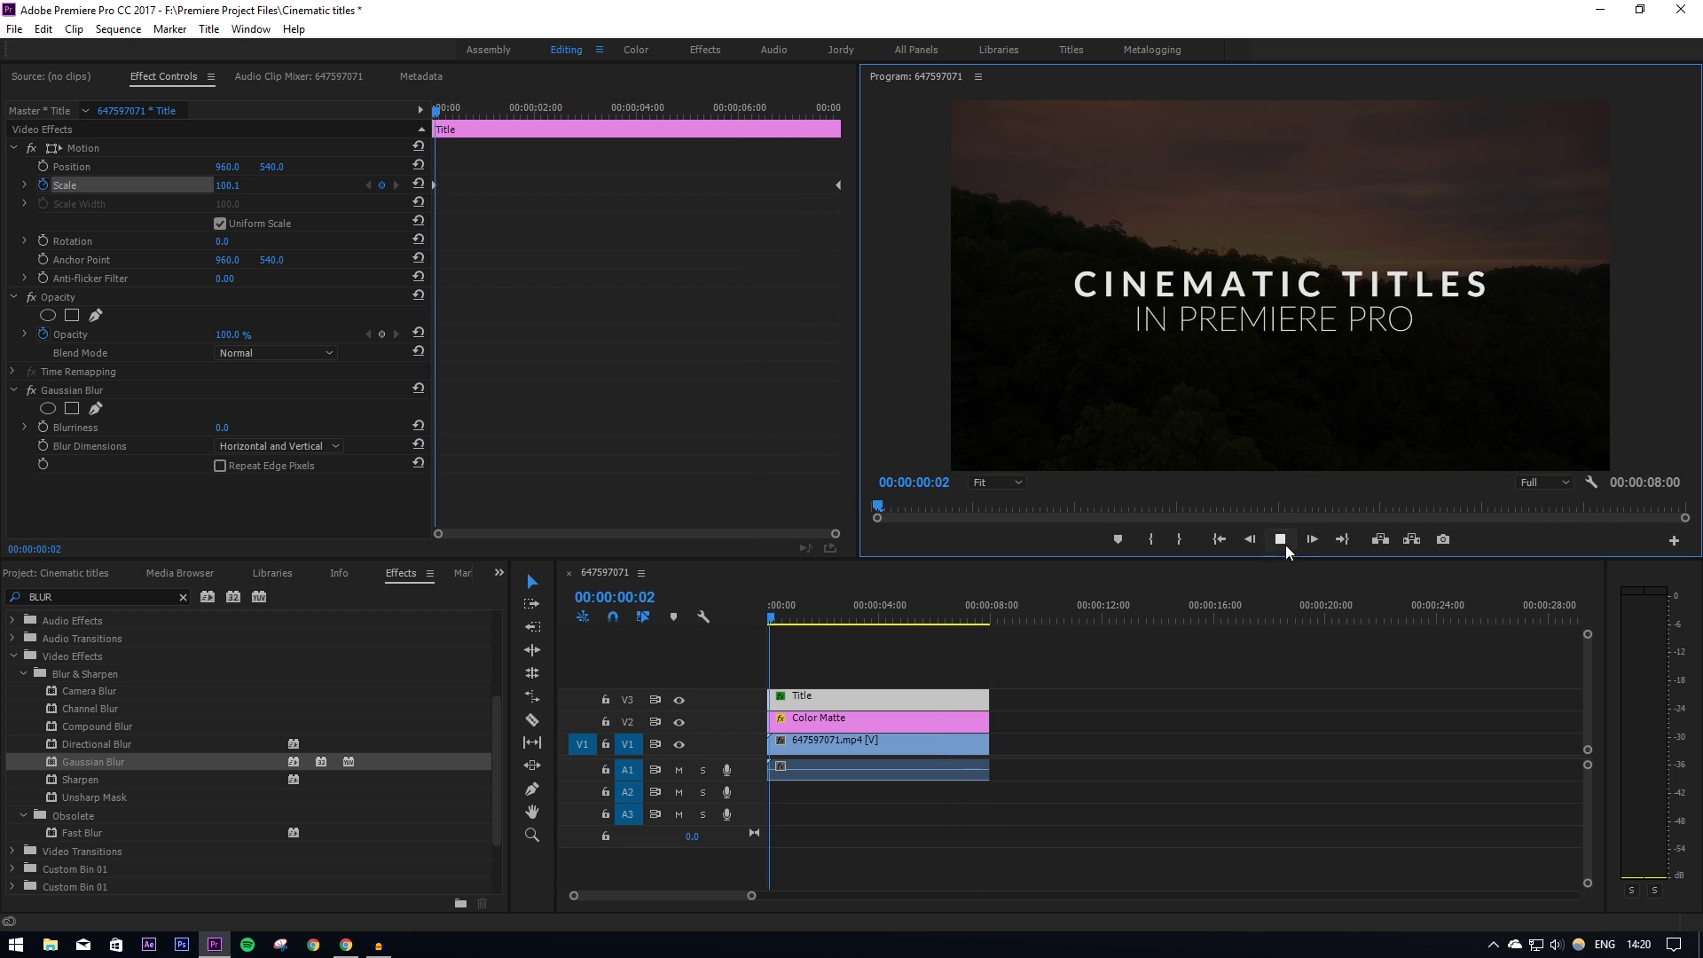
{"action": "key", "text": "space"}
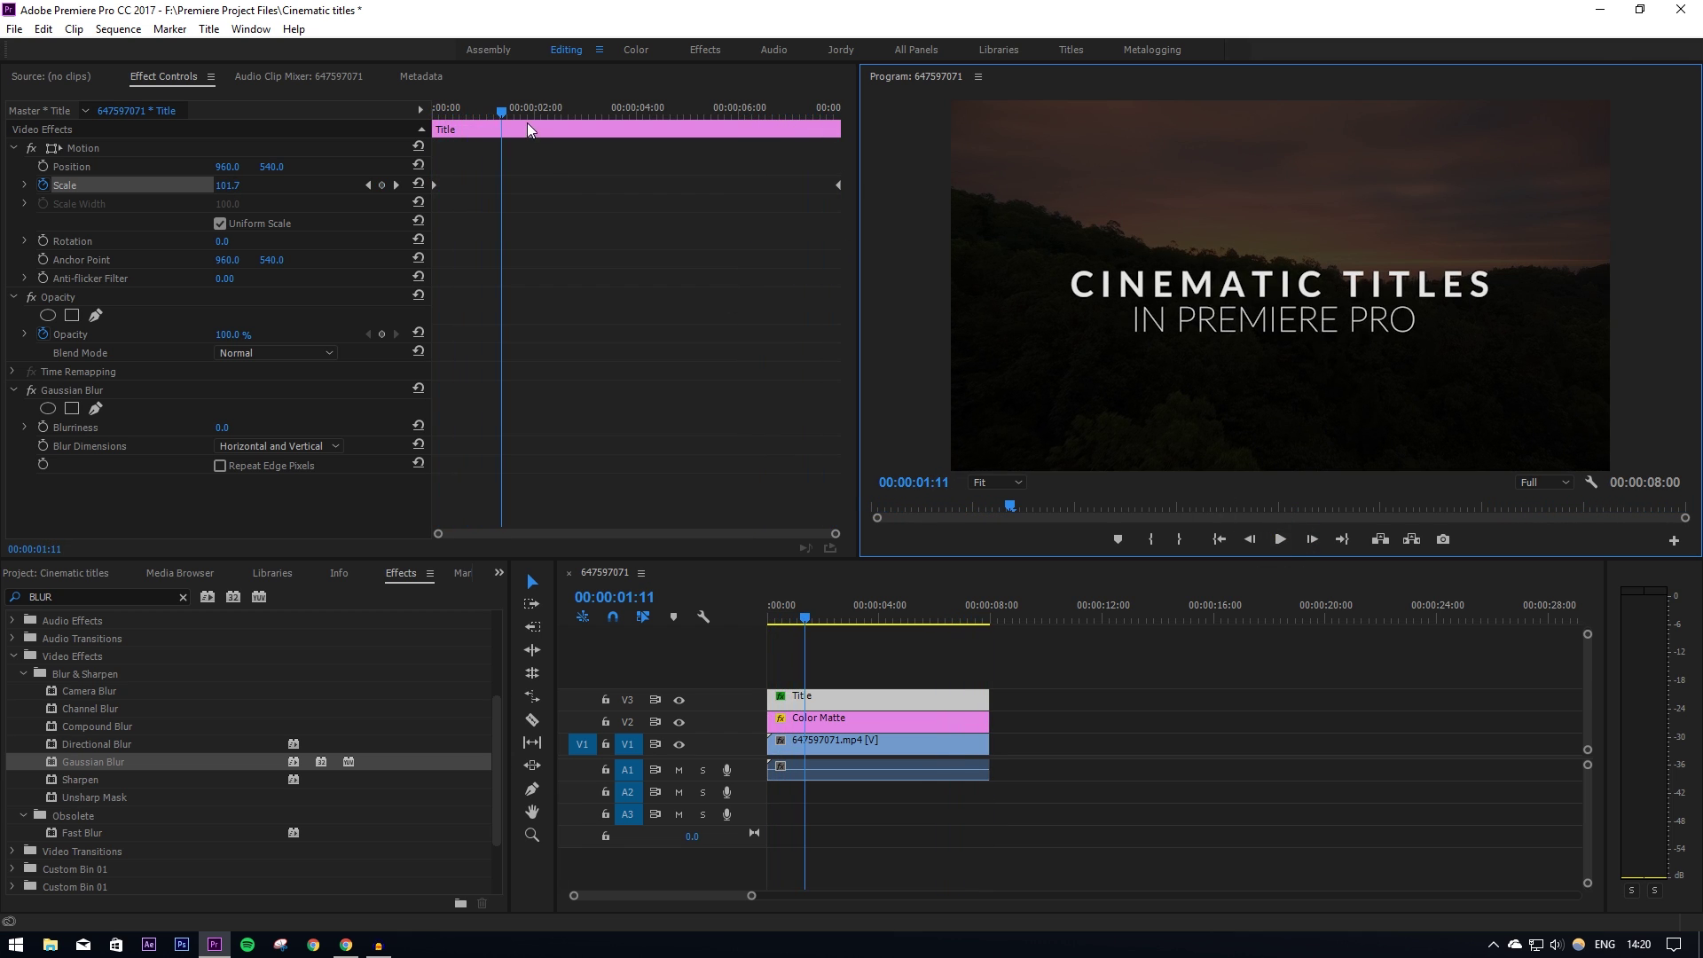
- Set the title's Opacity to 0% at its first frame
{"action": "left_click_drag", "start_coordinate": [503, 109], "coordinate": [424, 109]}
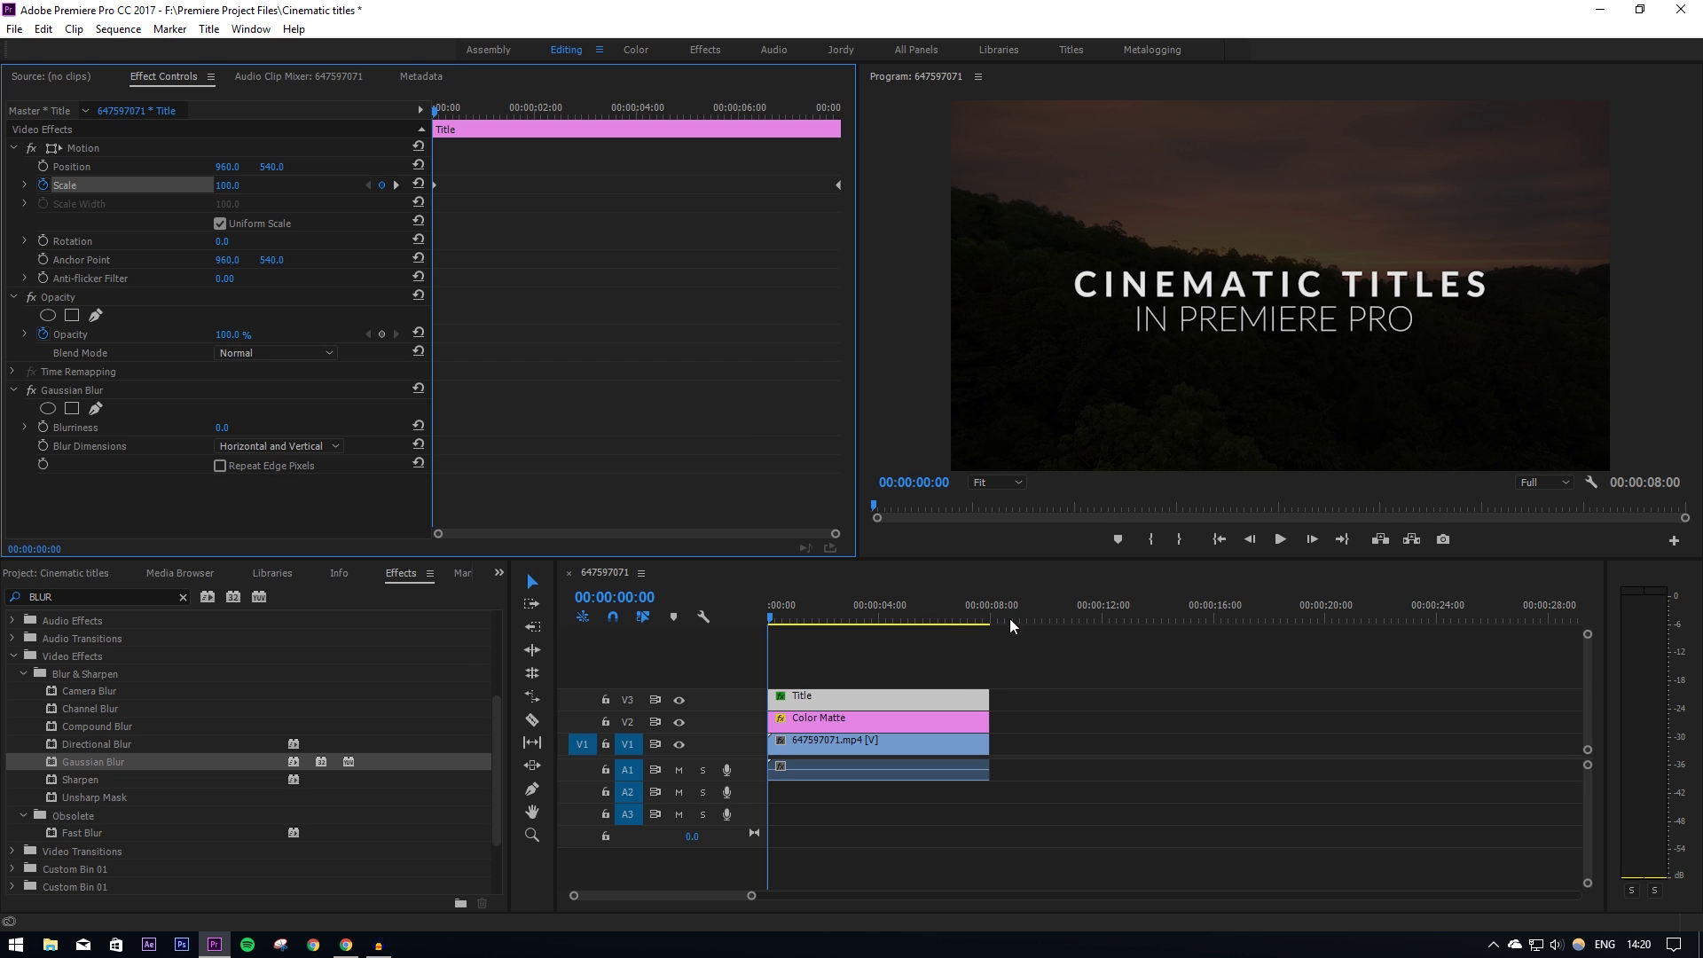
{"action": "key", "text": "space"}
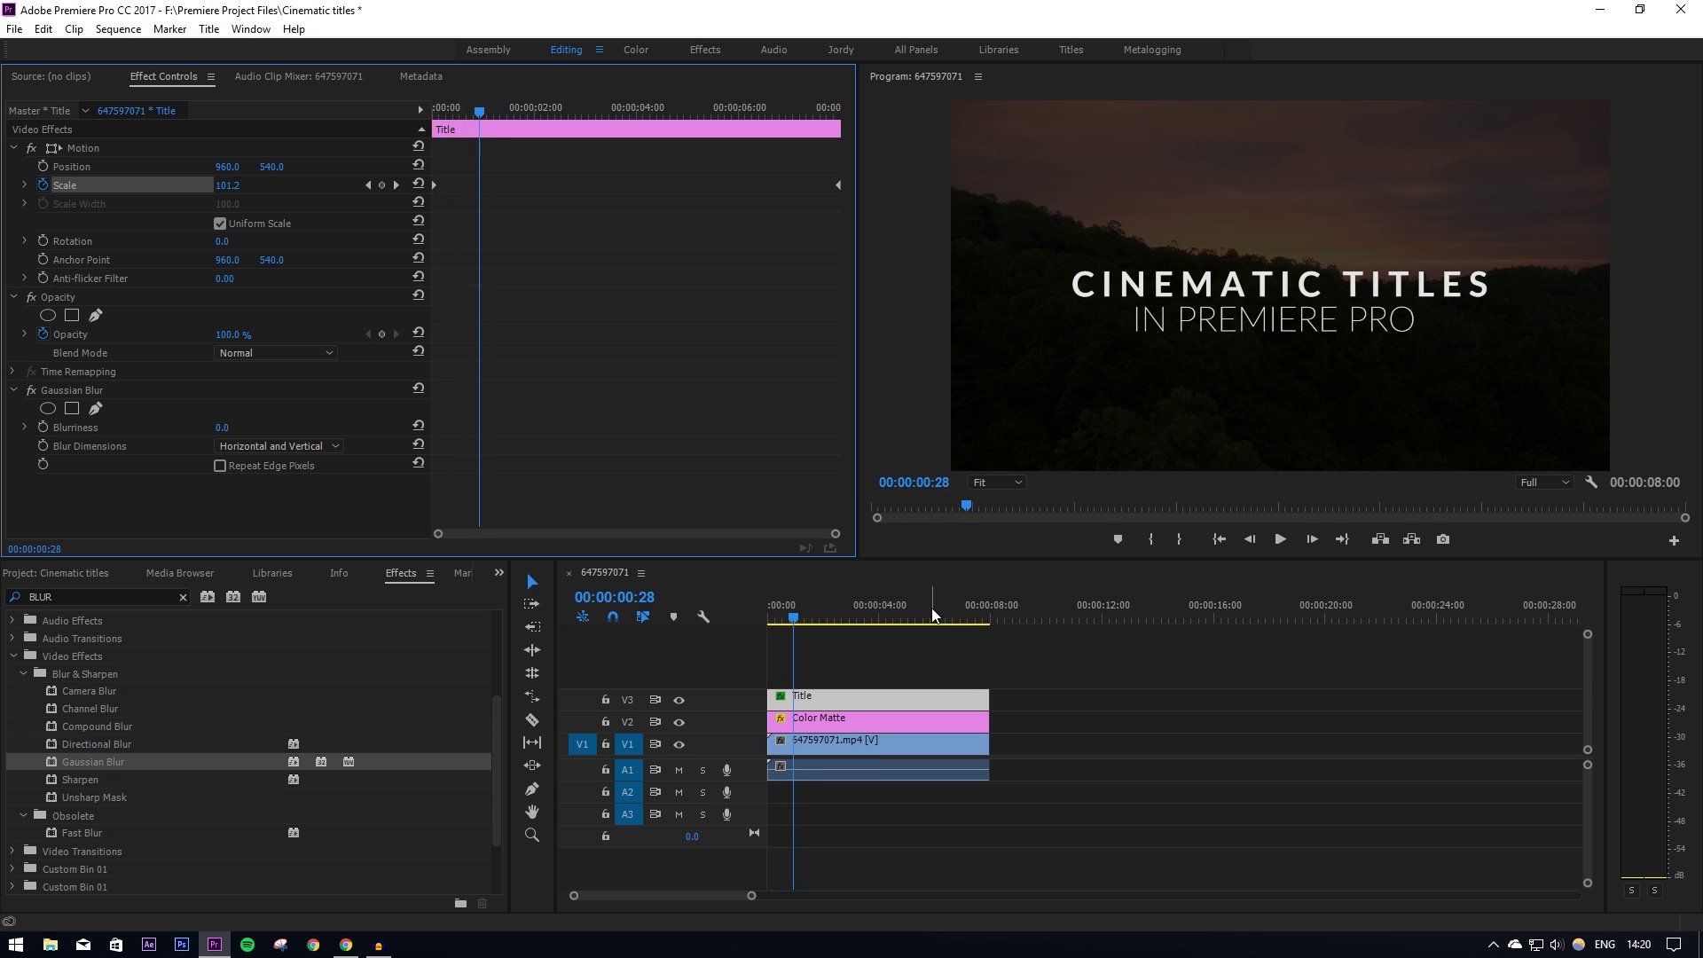
{"action": "key", "text": "j"}
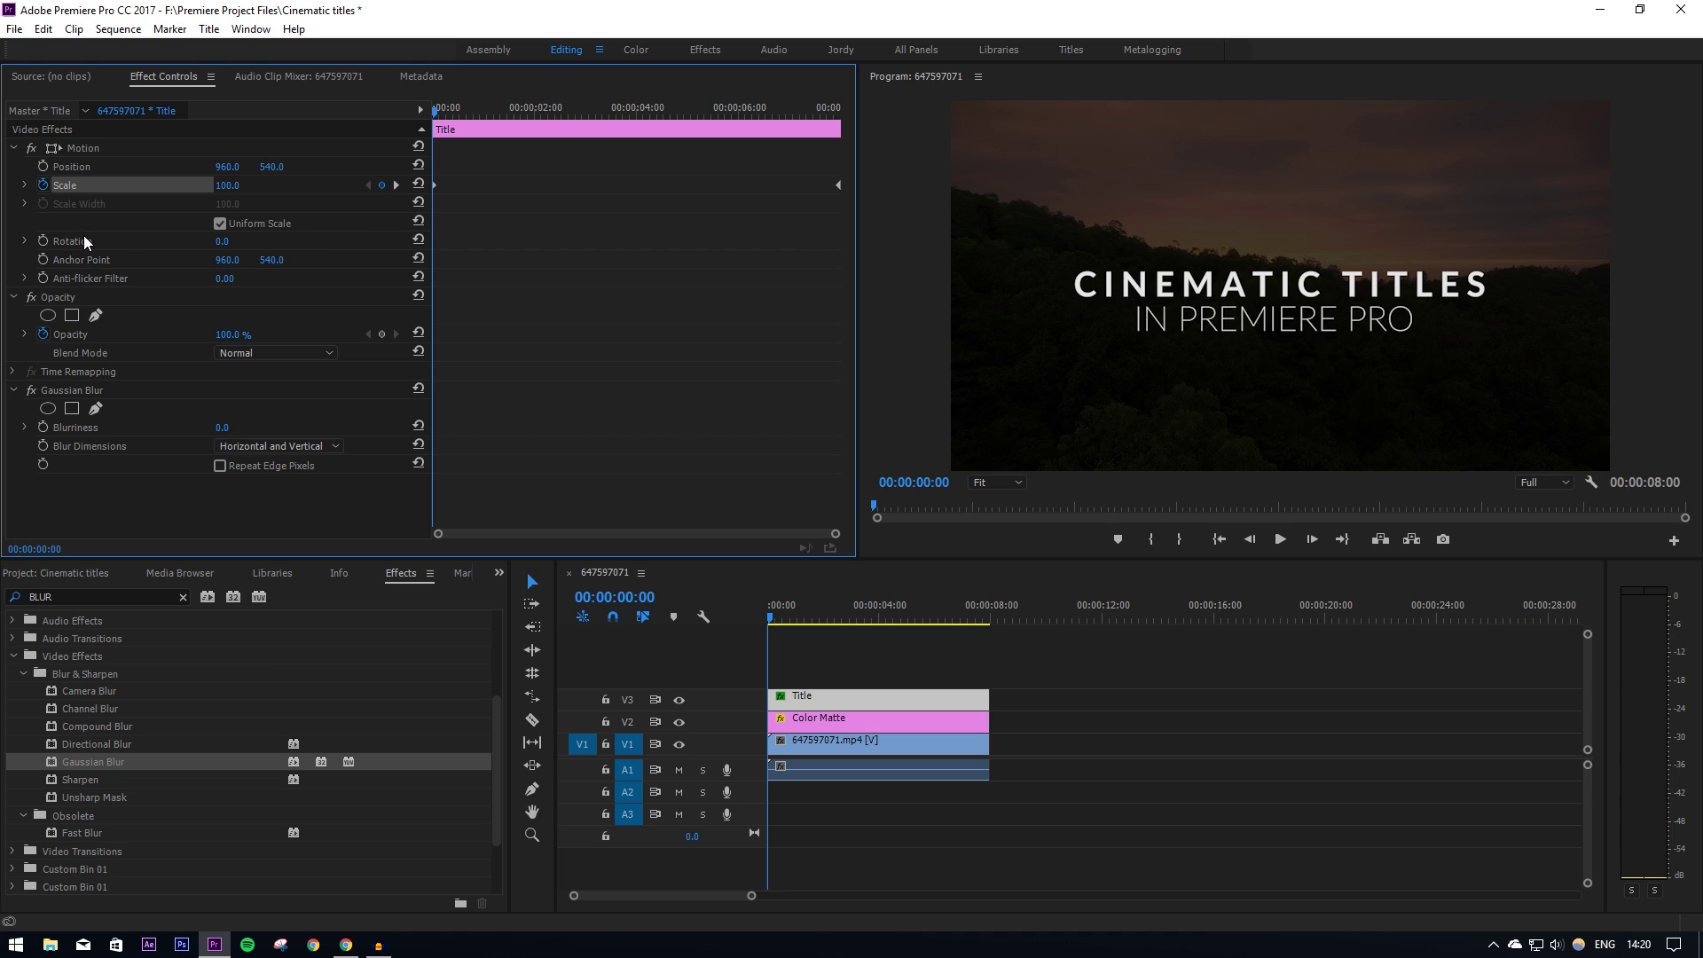
{"action": "left_click", "coordinate": [234, 334]}
{"action": "type", "text": "0"}
{"action": "key", "text": "Return"}
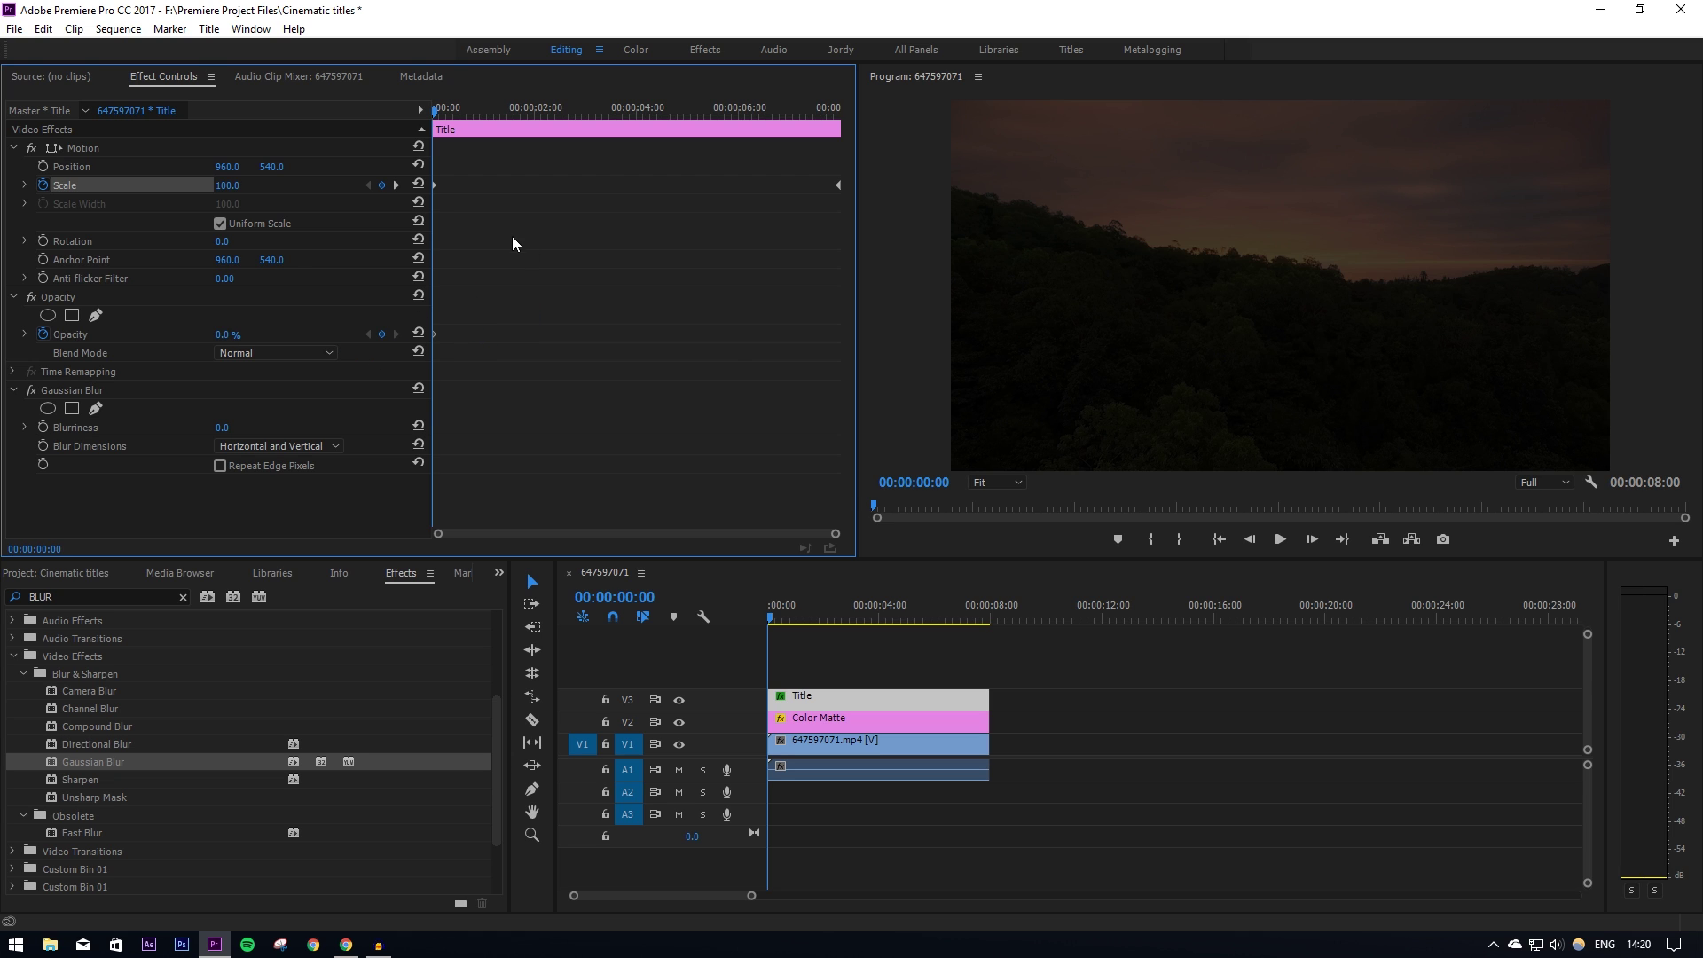
- Set Opacity to 100% at the one-second mark and play back the fade-in
{"action": "key", "text": "space"}
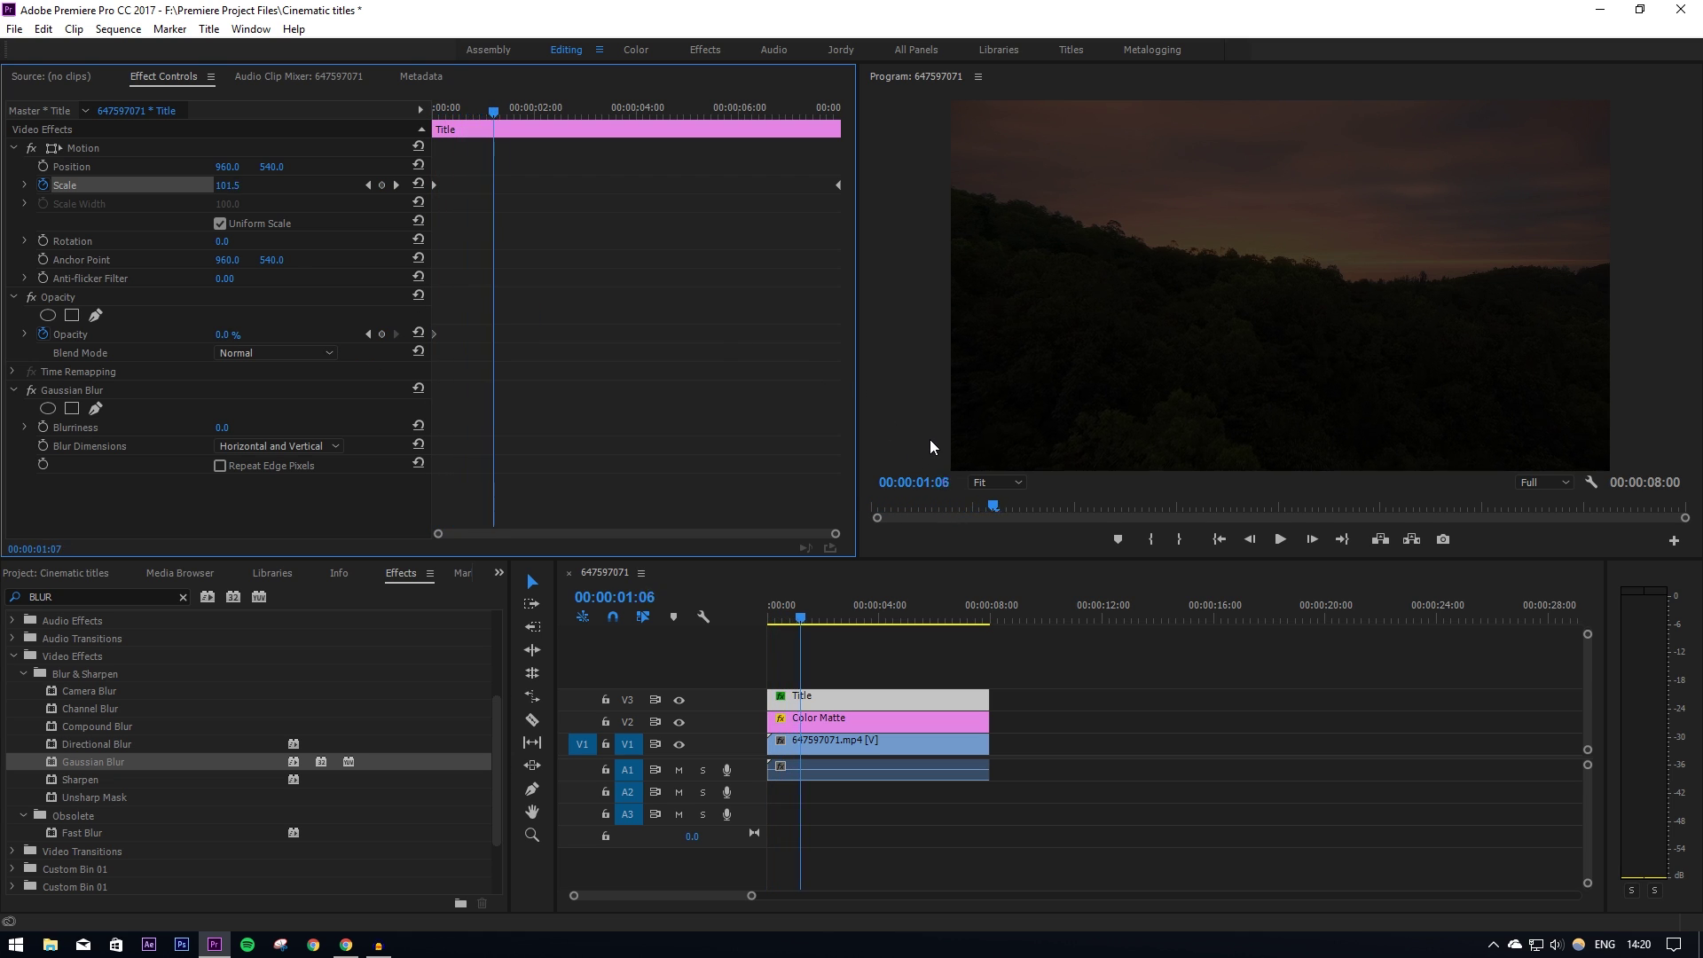
{"action": "key", "text": "space"}
{"action": "key", "text": "Left"}
{"action": "key", "text": "Left"}
{"action": "key", "text": "Left"}
{"action": "key", "text": "Left"}
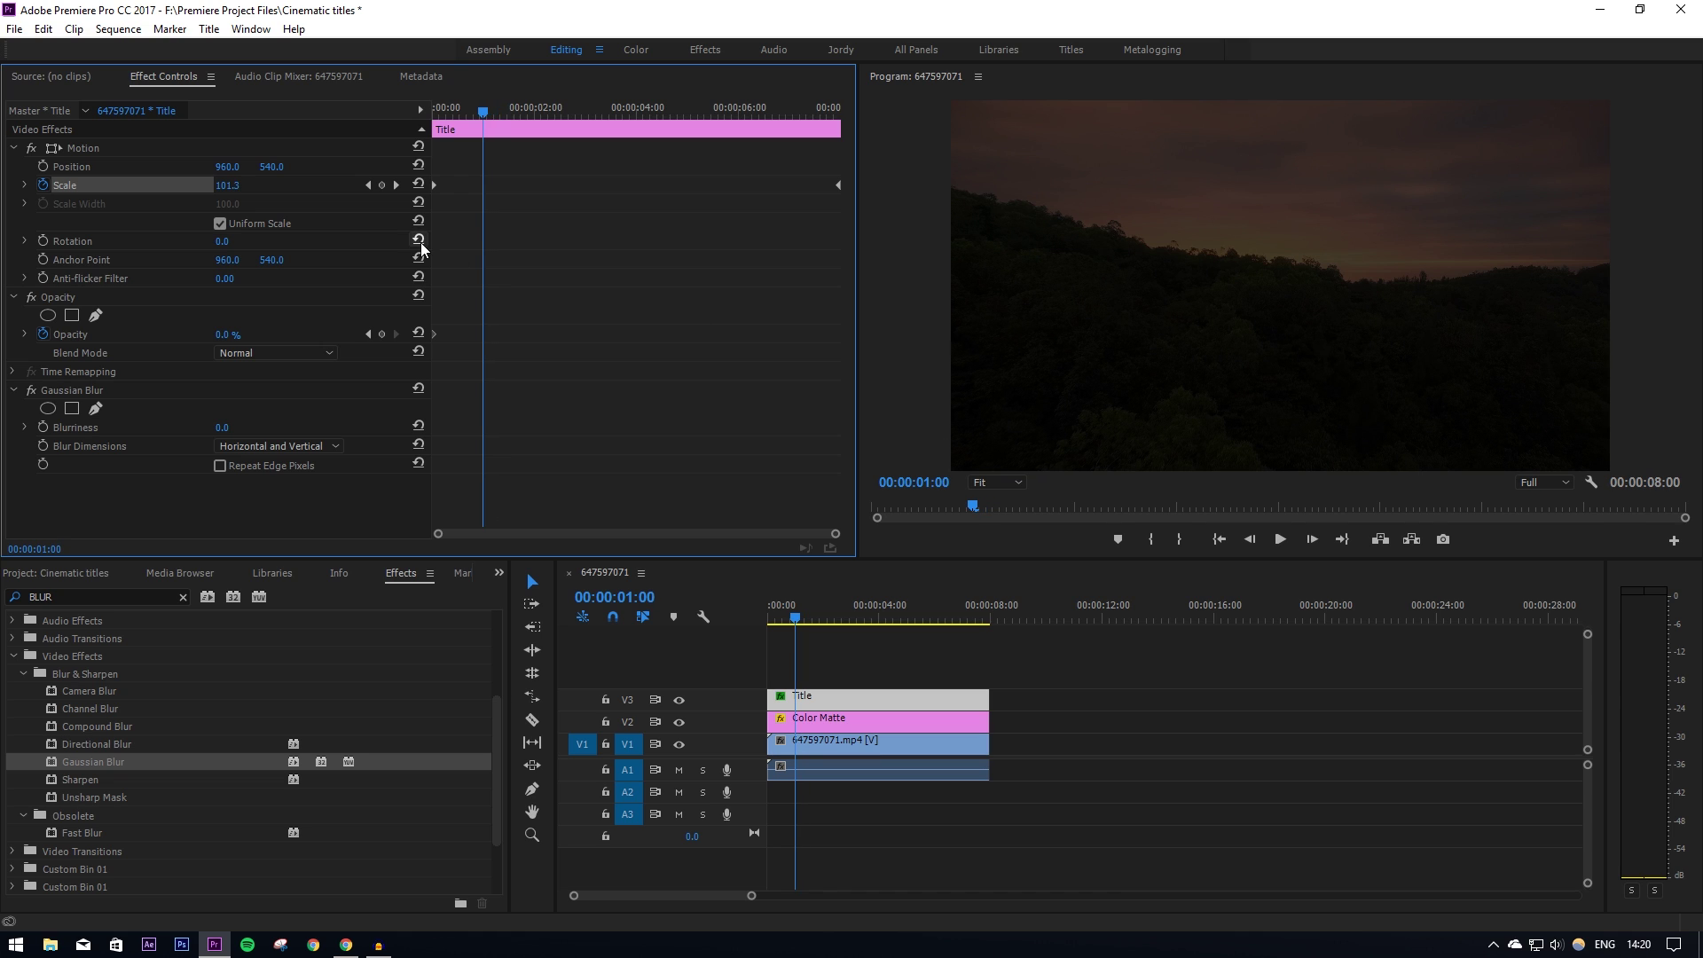
{"action": "left_click", "coordinate": [238, 333]}
{"action": "type", "text": "100"}
{"action": "key", "text": "Return"}
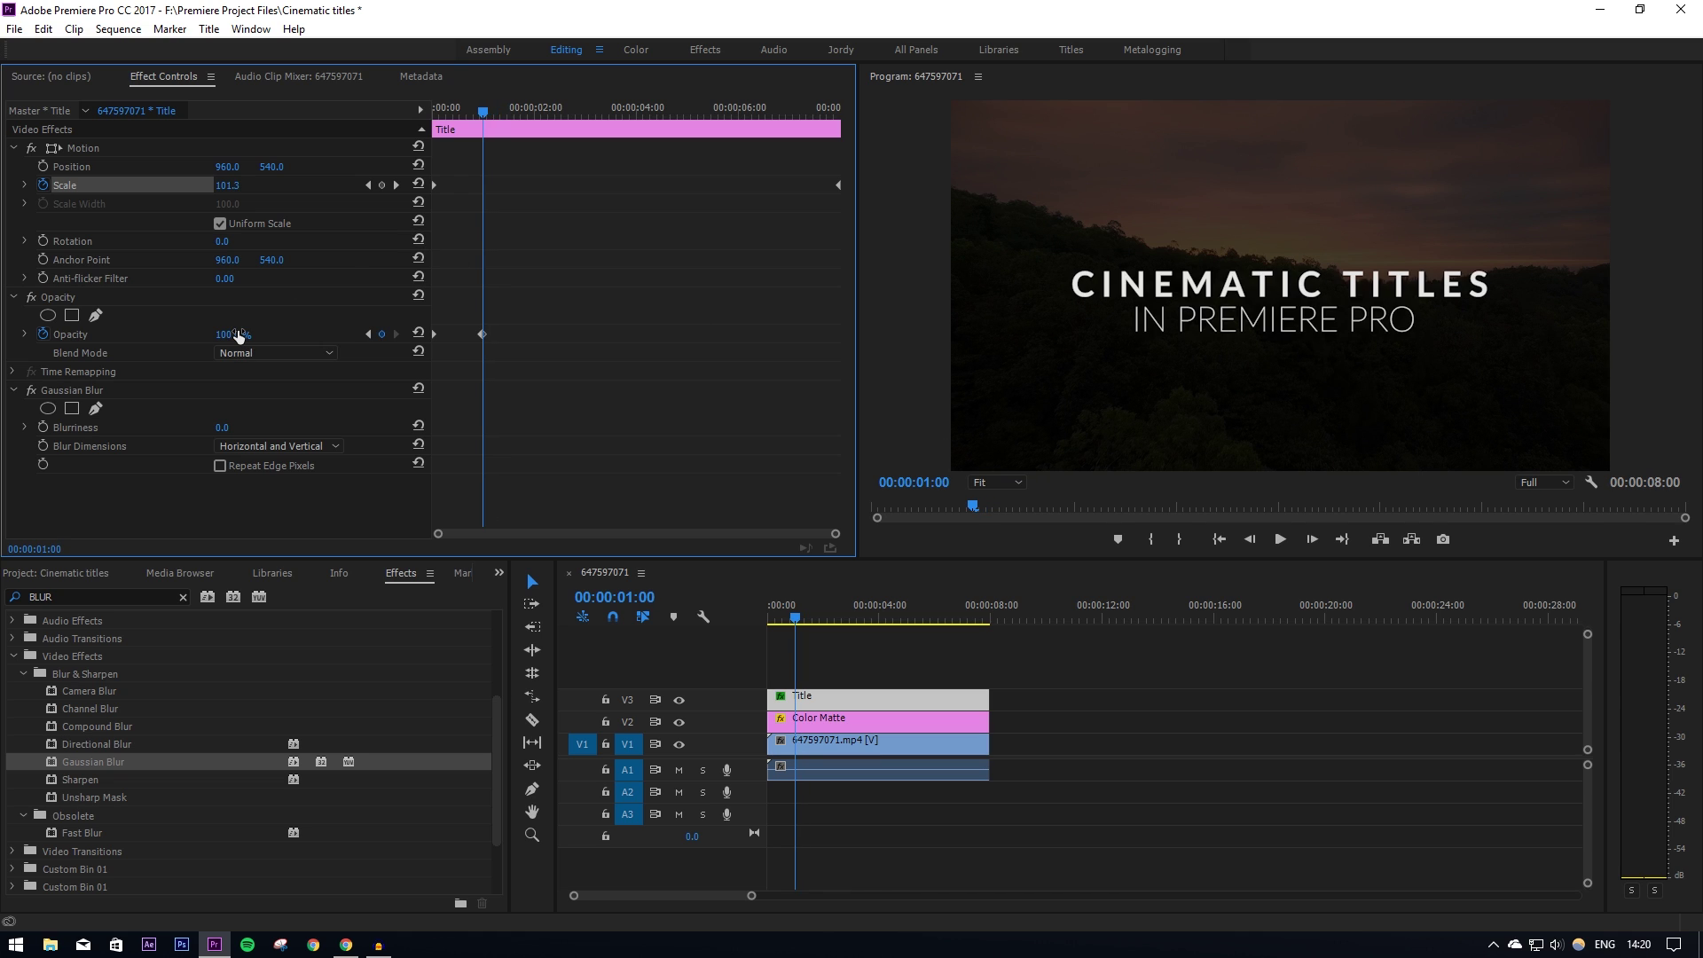
{"action": "left_click", "coordinate": [792, 618]}
{"action": "left_click_drag", "start_coordinate": [792, 618], "coordinate": [760, 608]}
{"action": "left_click", "coordinate": [1284, 546]}
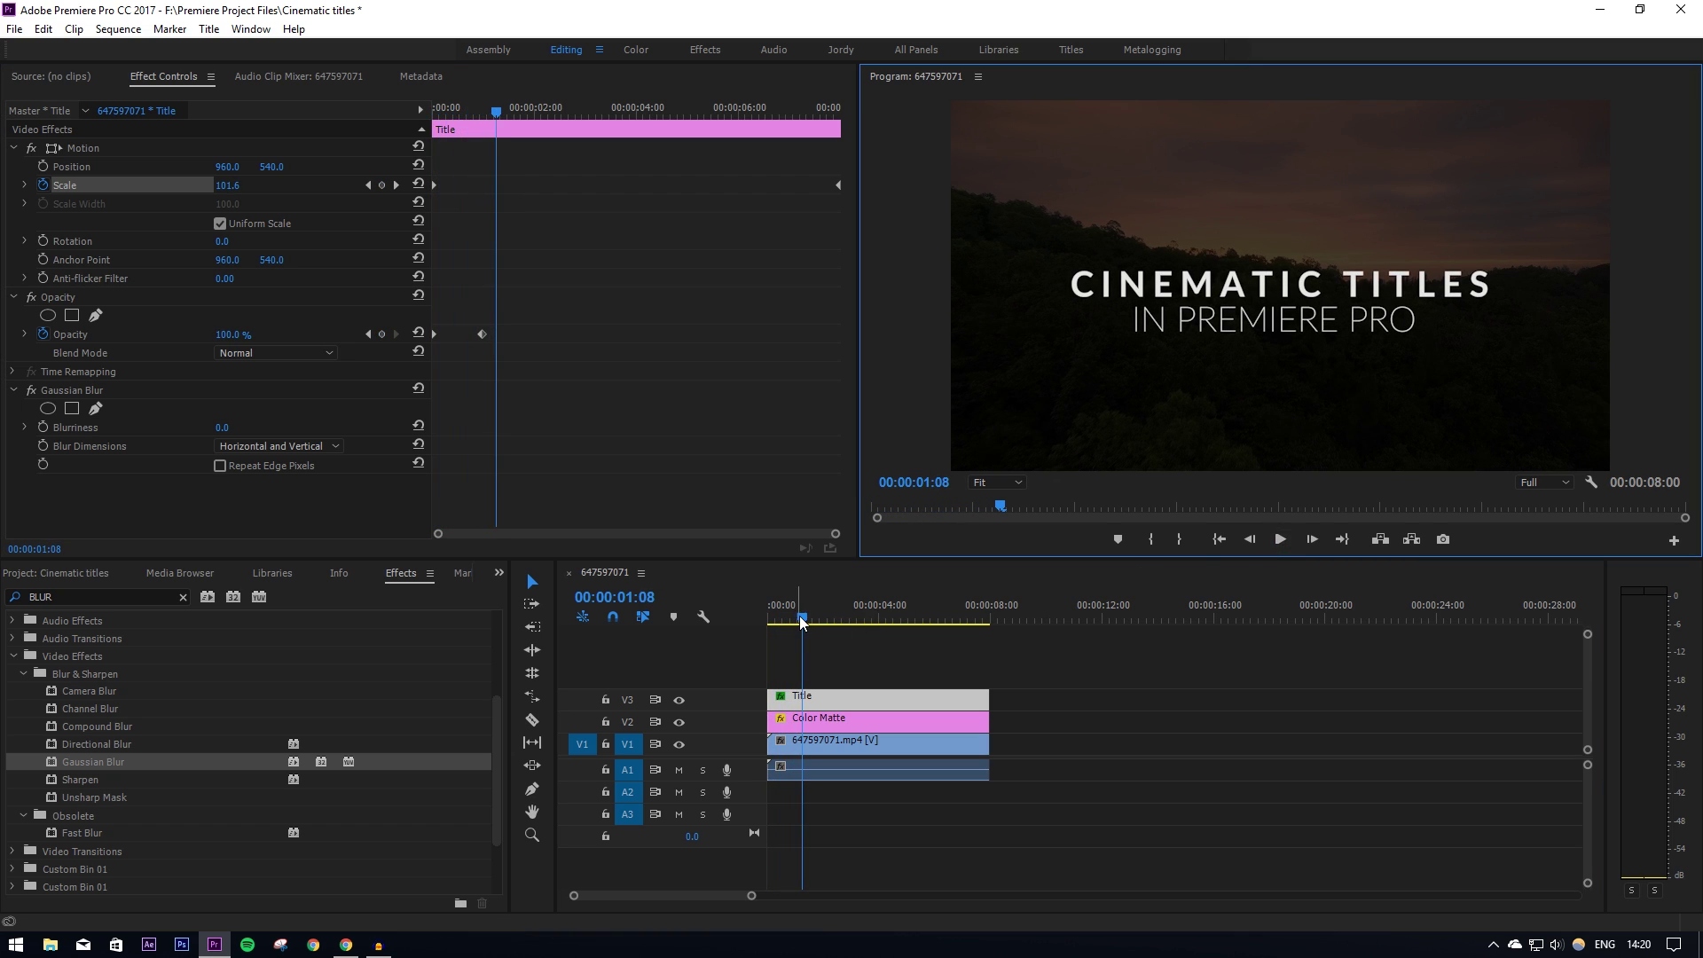
- Give the one-second opacity keyframe Auto Bezier easing and replay the fade-in
{"action": "left_click_drag", "start_coordinate": [543, 367], "coordinate": [444, 334]}
{"action": "right_click", "coordinate": [485, 340]}
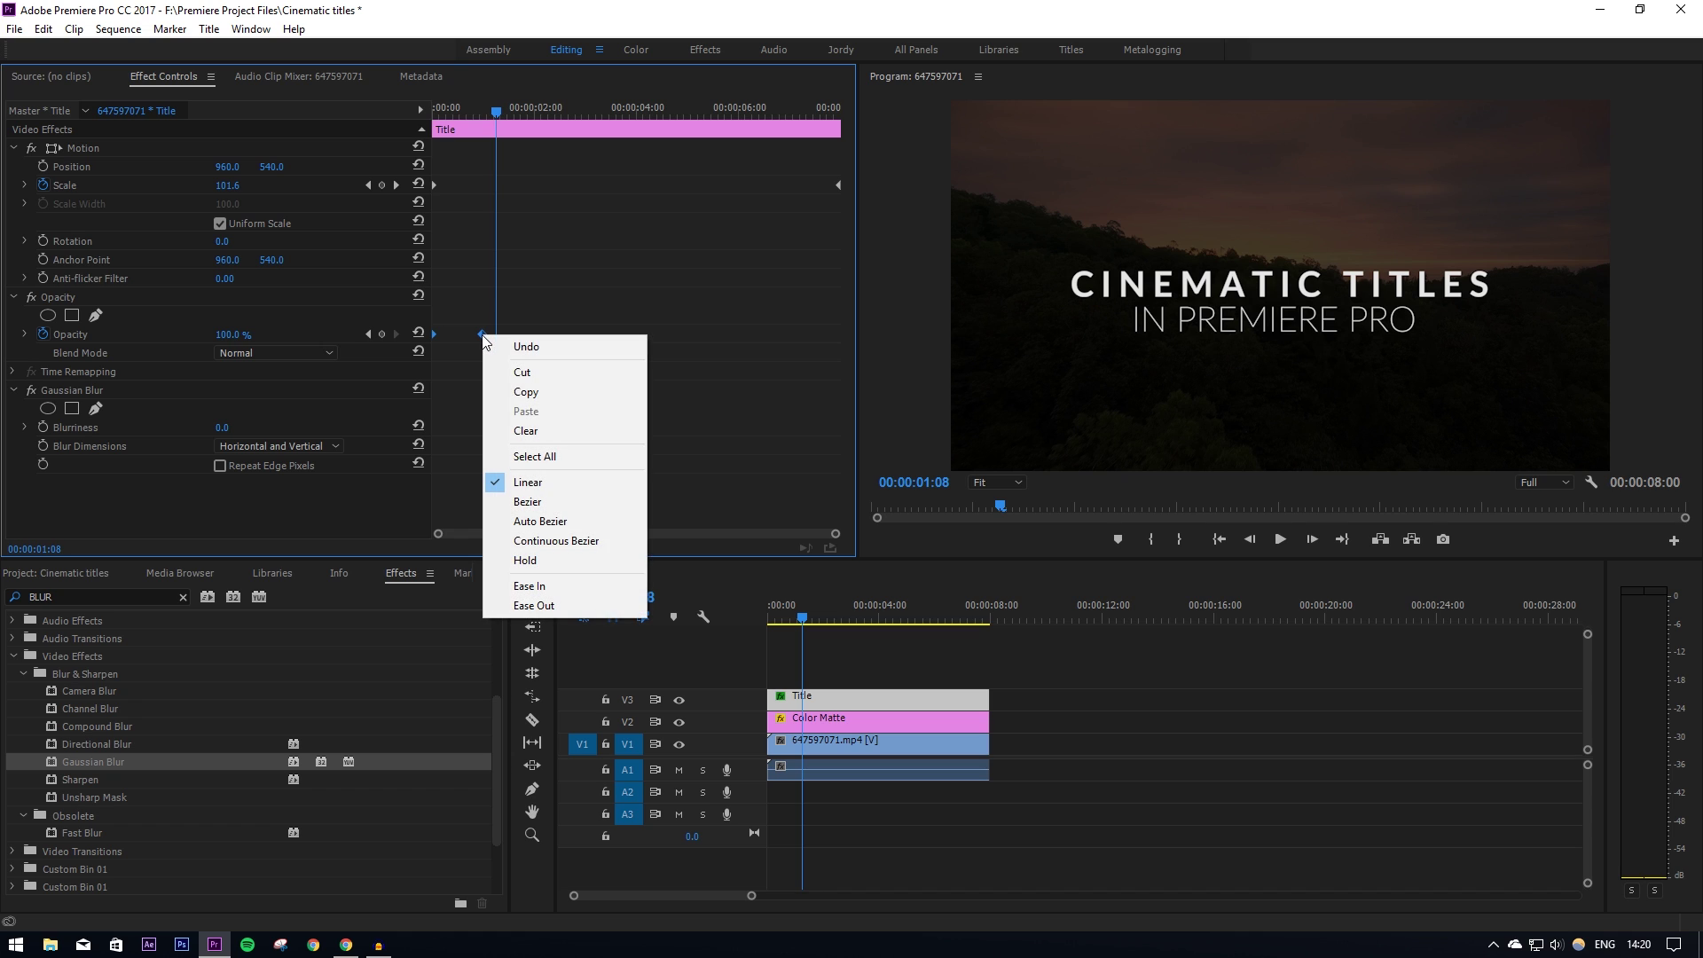
{"action": "left_click", "coordinate": [545, 527]}
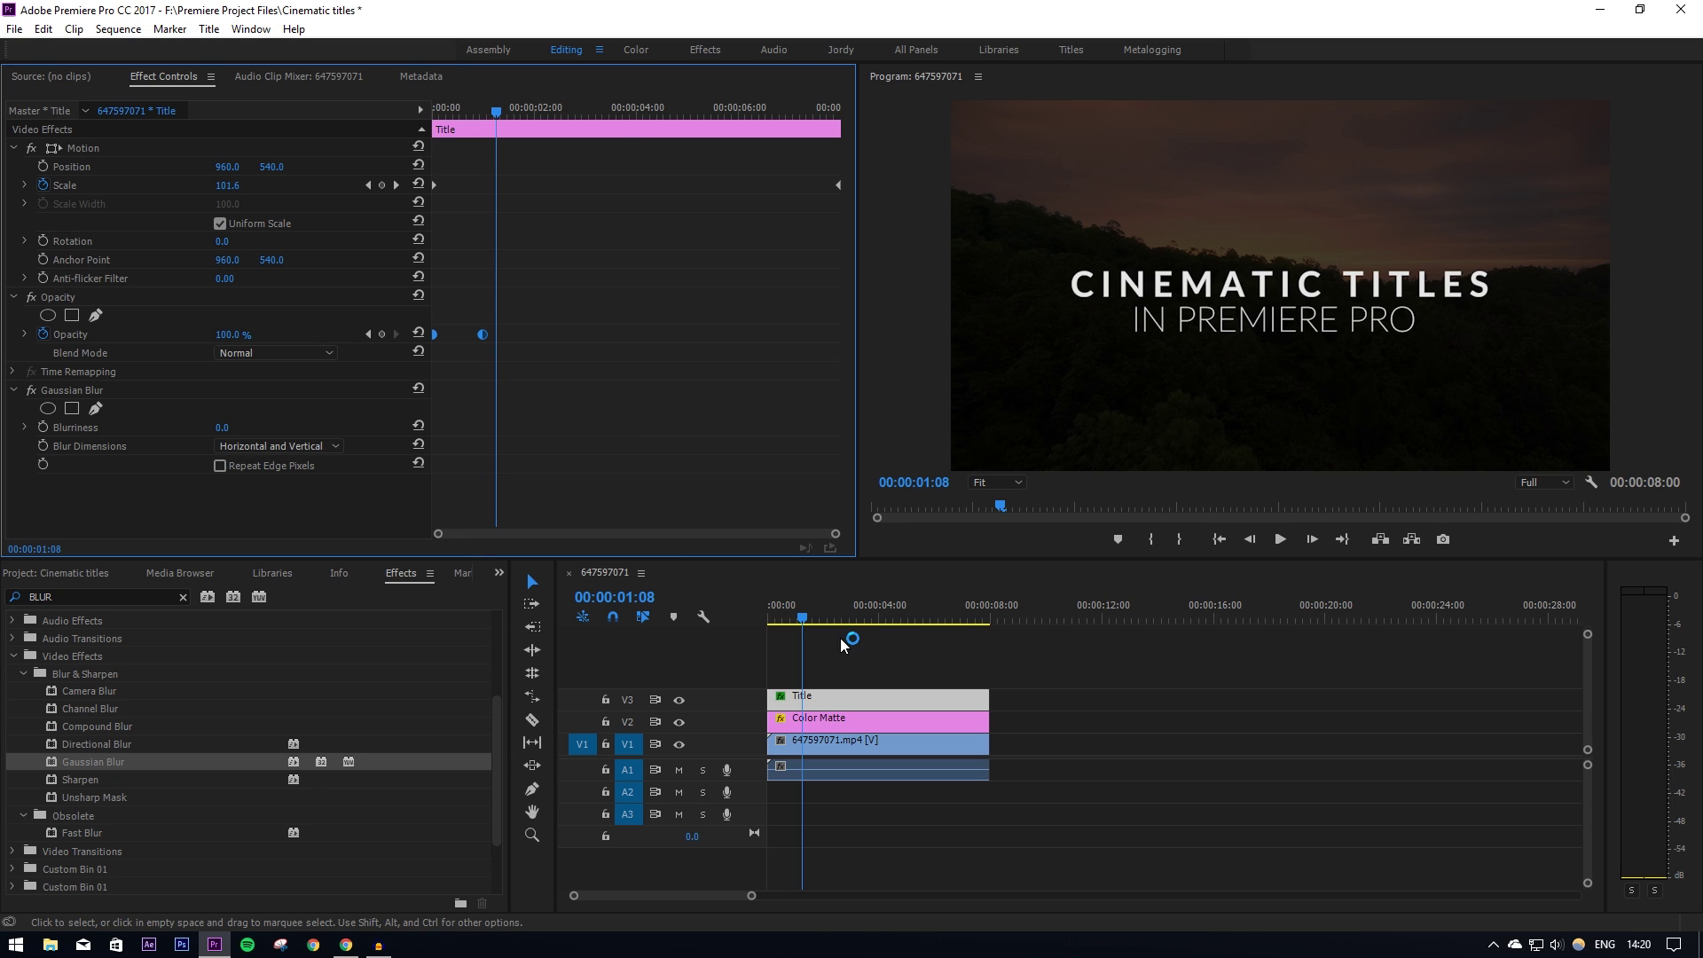
{"action": "left_click_drag", "start_coordinate": [802, 617], "coordinate": [715, 612]}
{"action": "left_click", "coordinate": [1288, 541]}
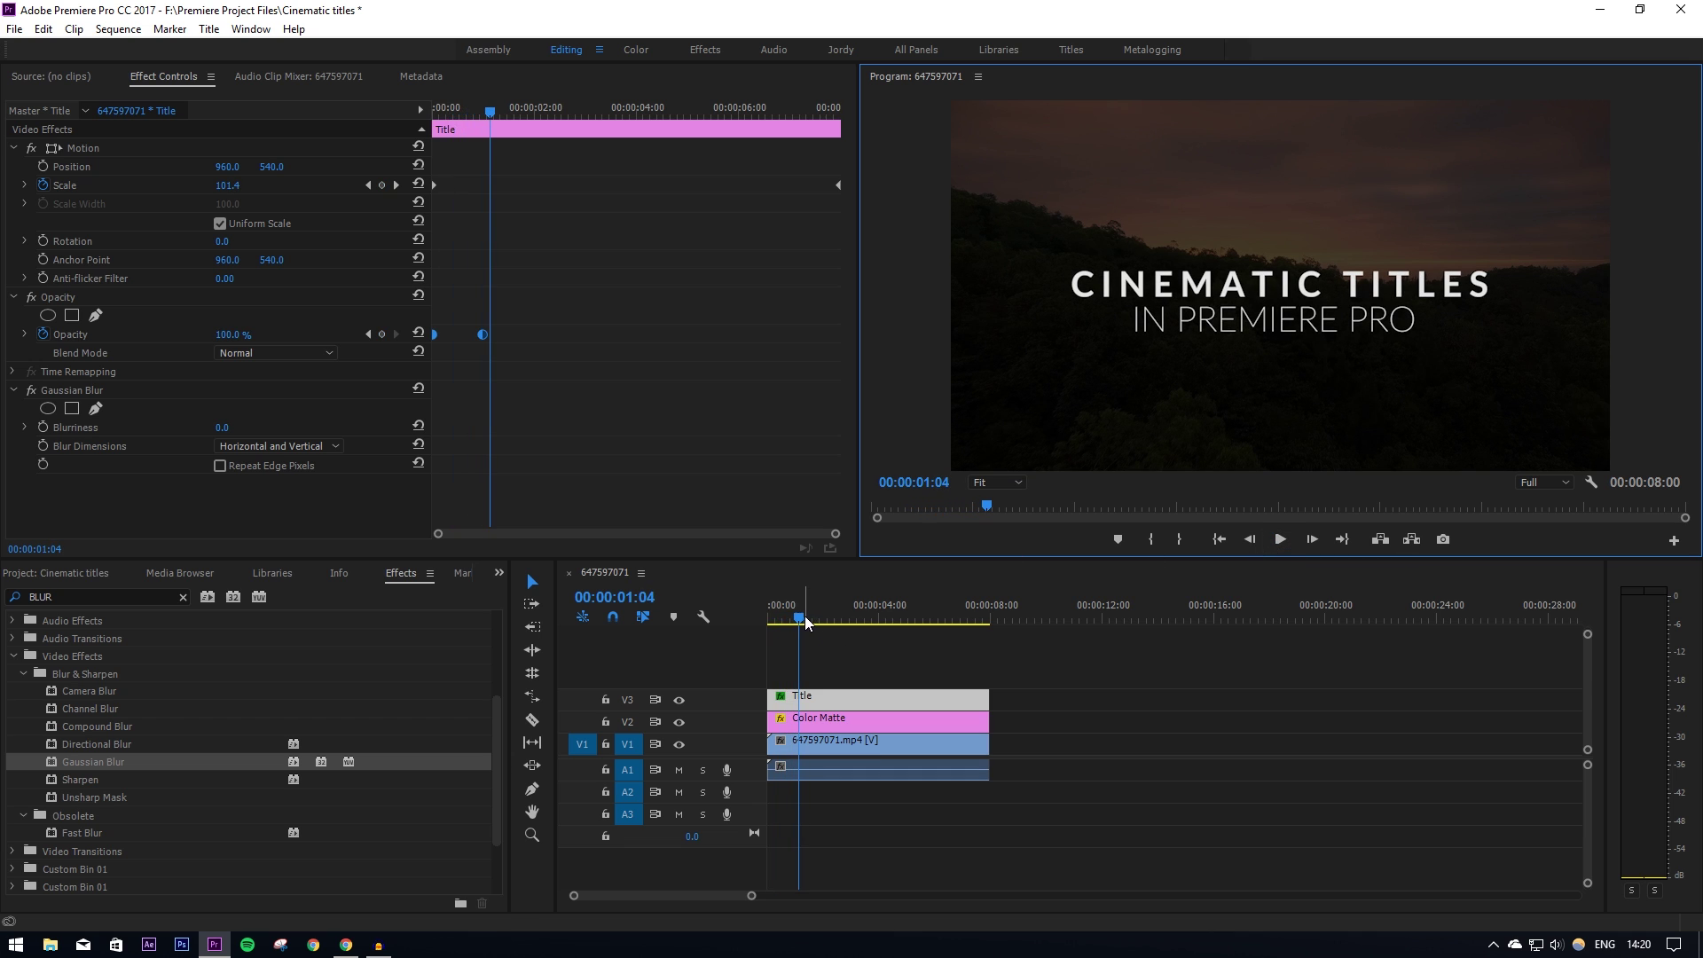
{"action": "left_click_drag", "start_coordinate": [804, 615], "coordinate": [966, 610]}
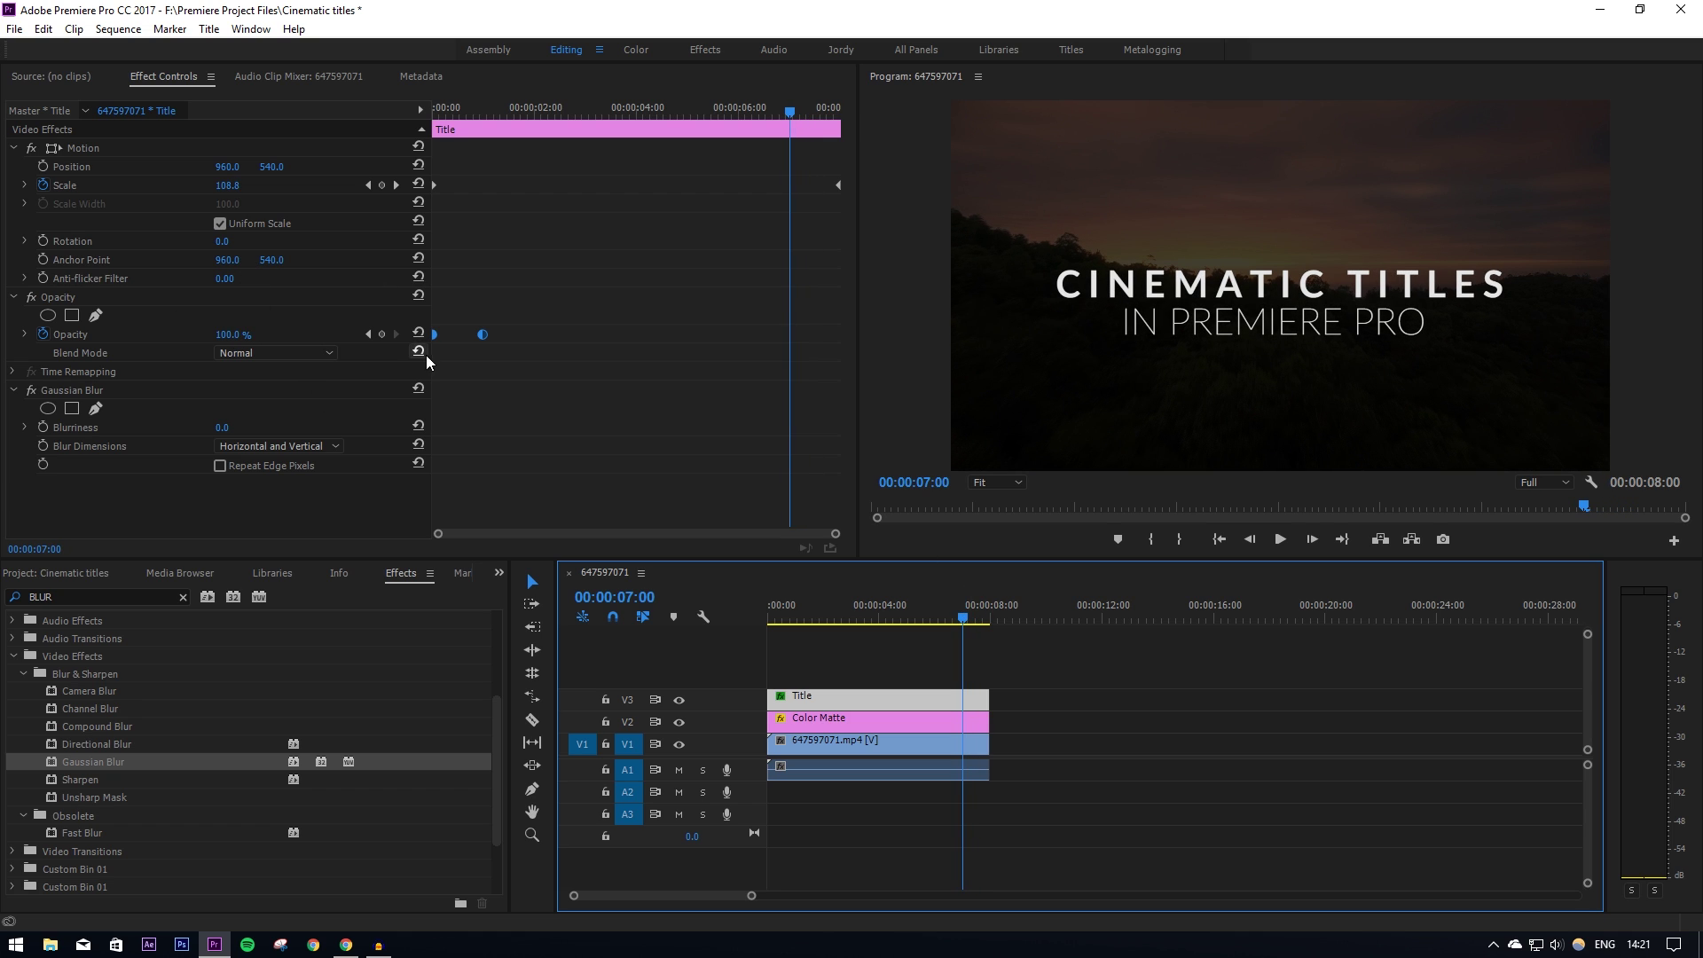
- Keyframe Opacity at 7 seconds and 0% at 8 seconds, then play back the fade-out
{"action": "left_click", "coordinate": [382, 336]}
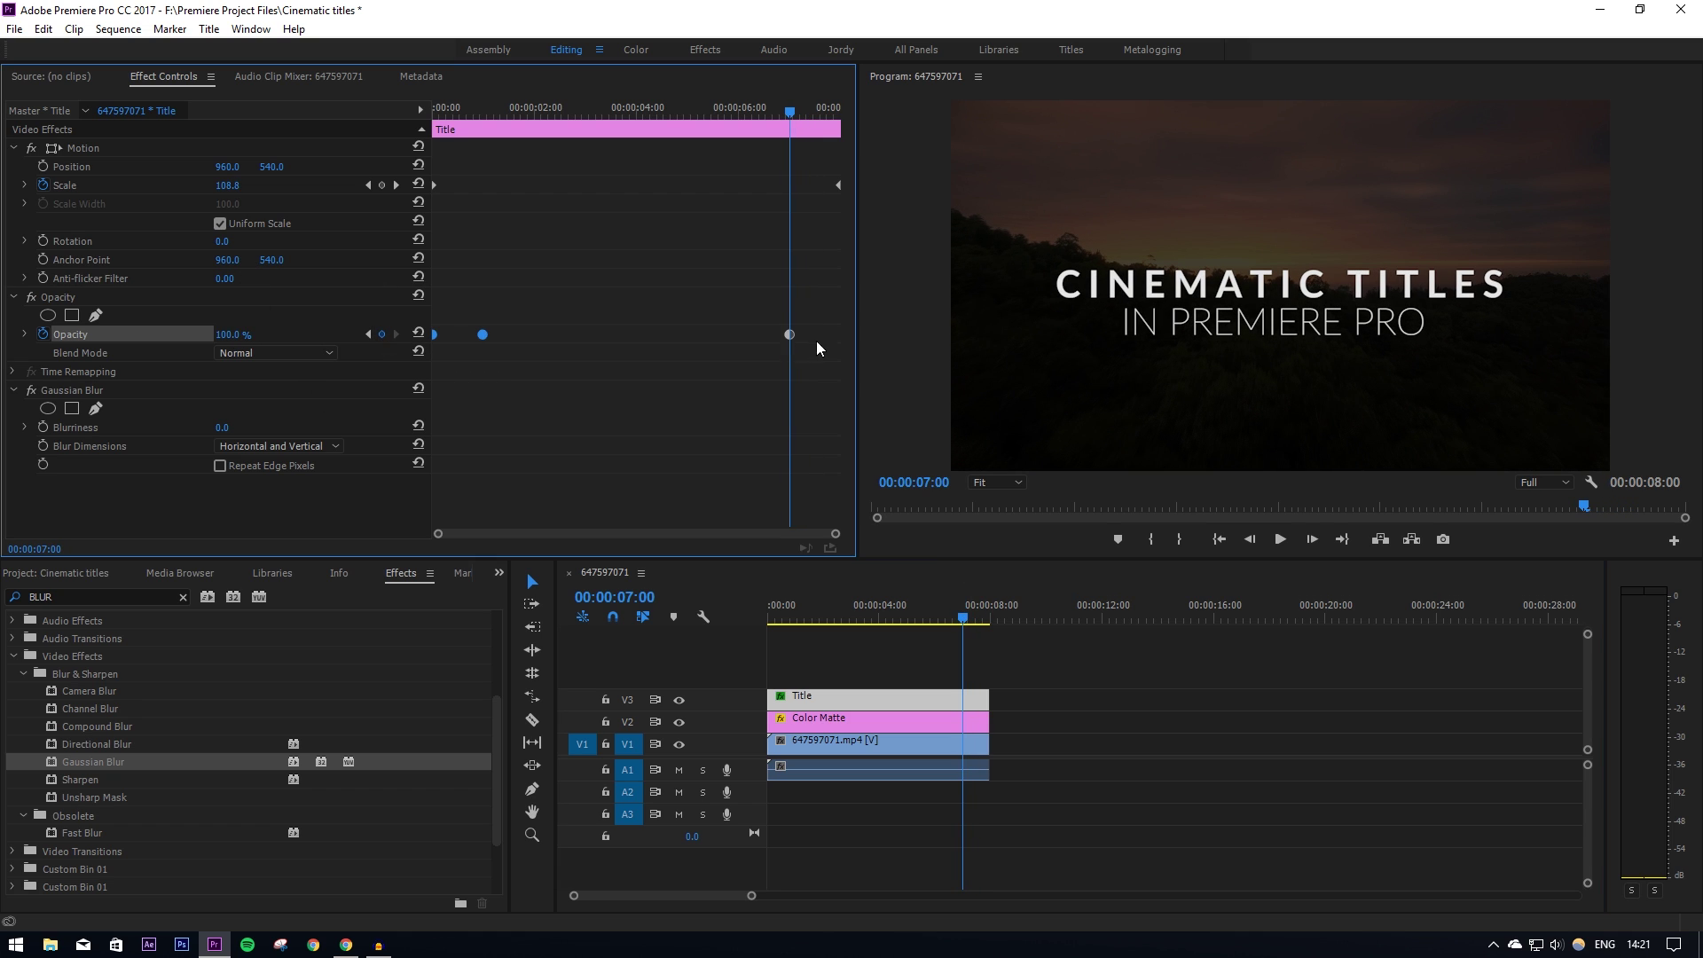
{"action": "left_click_drag", "start_coordinate": [789, 110], "coordinate": [890, 116]}
{"action": "left_click", "coordinate": [233, 334]}
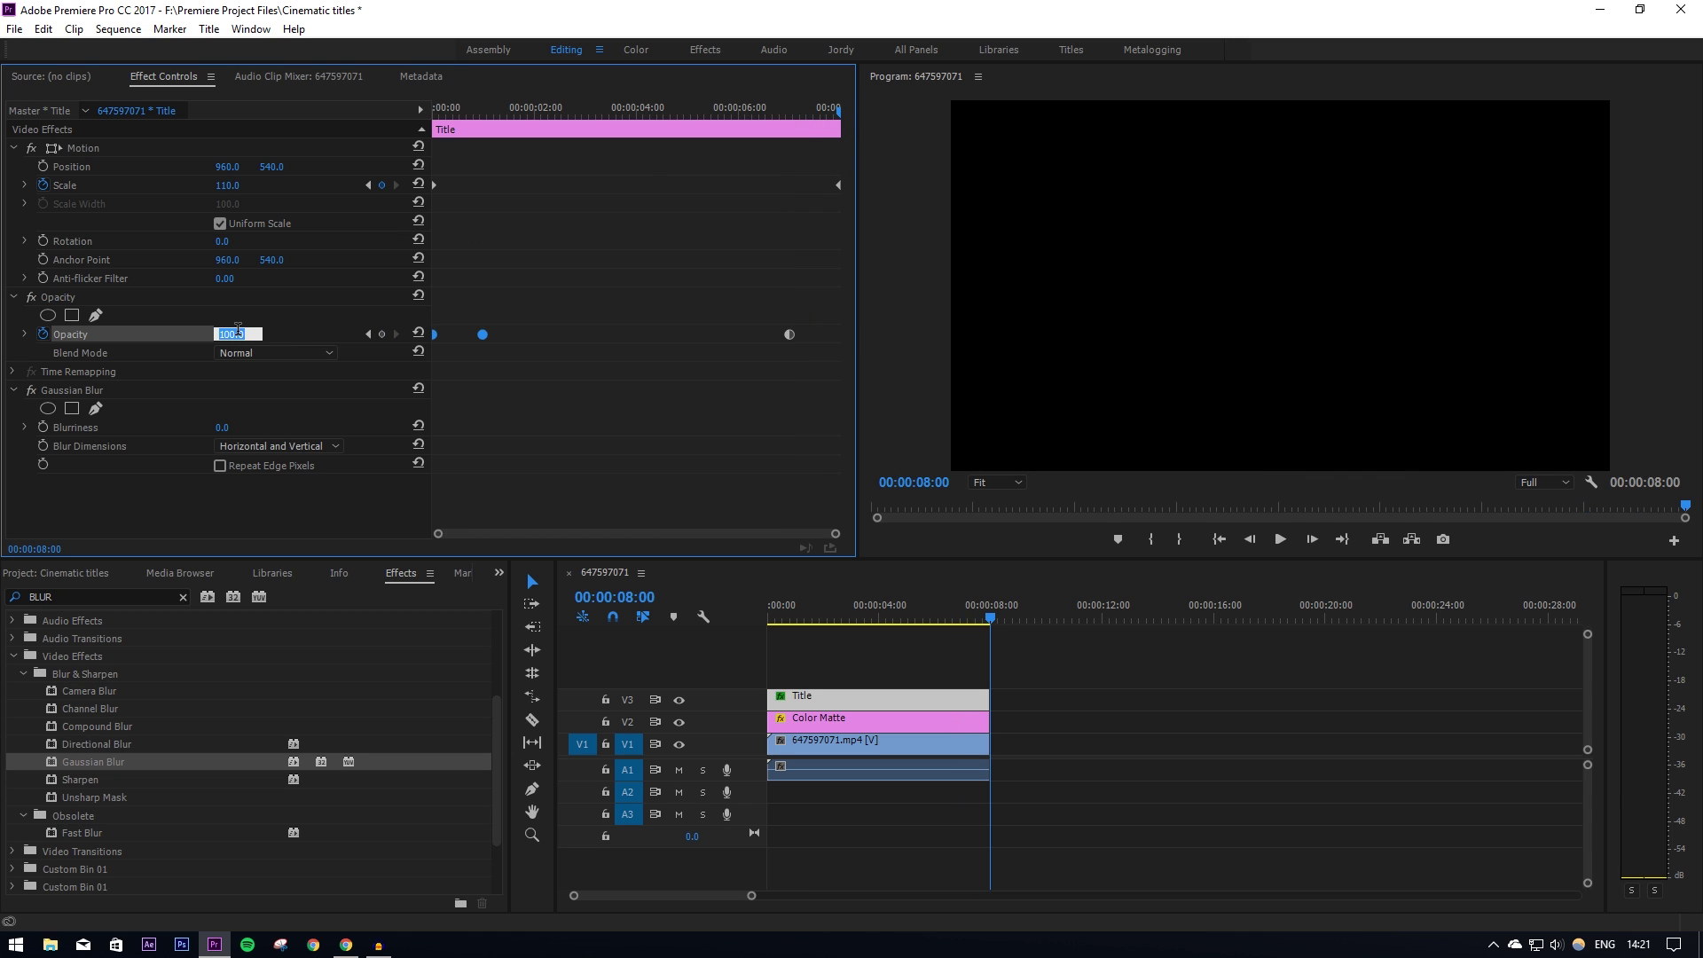
{"action": "key", "text": "Return"}
{"action": "left_click", "coordinate": [956, 632]}
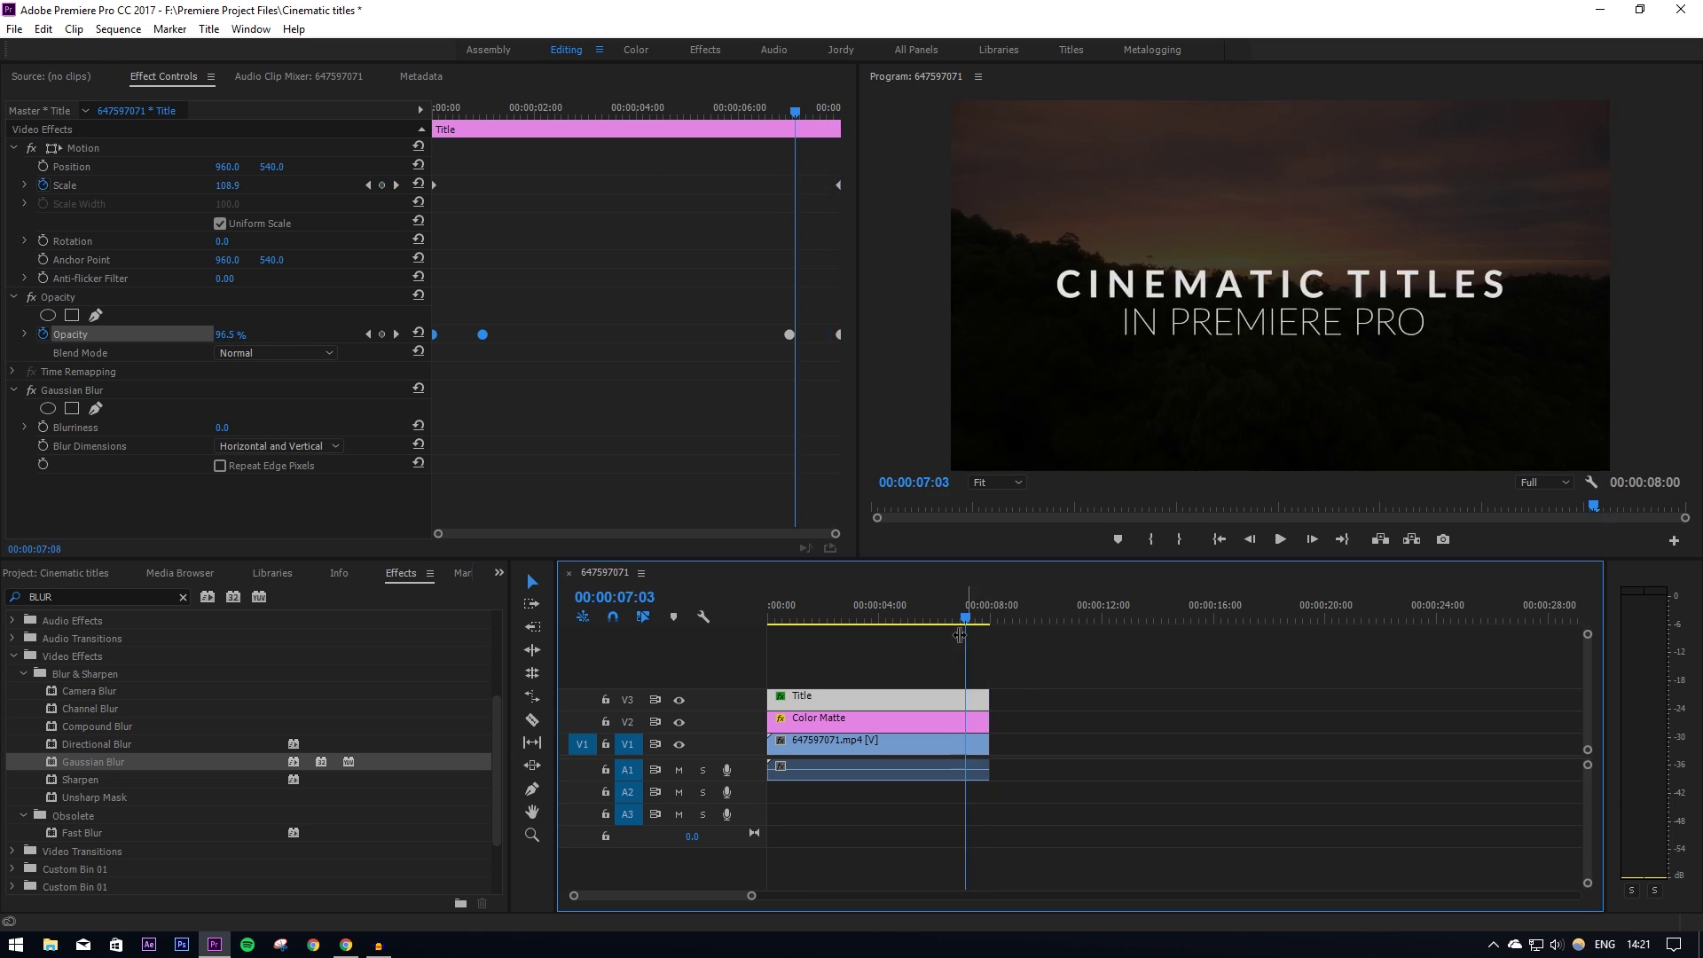
{"action": "left_click", "coordinate": [1280, 540]}
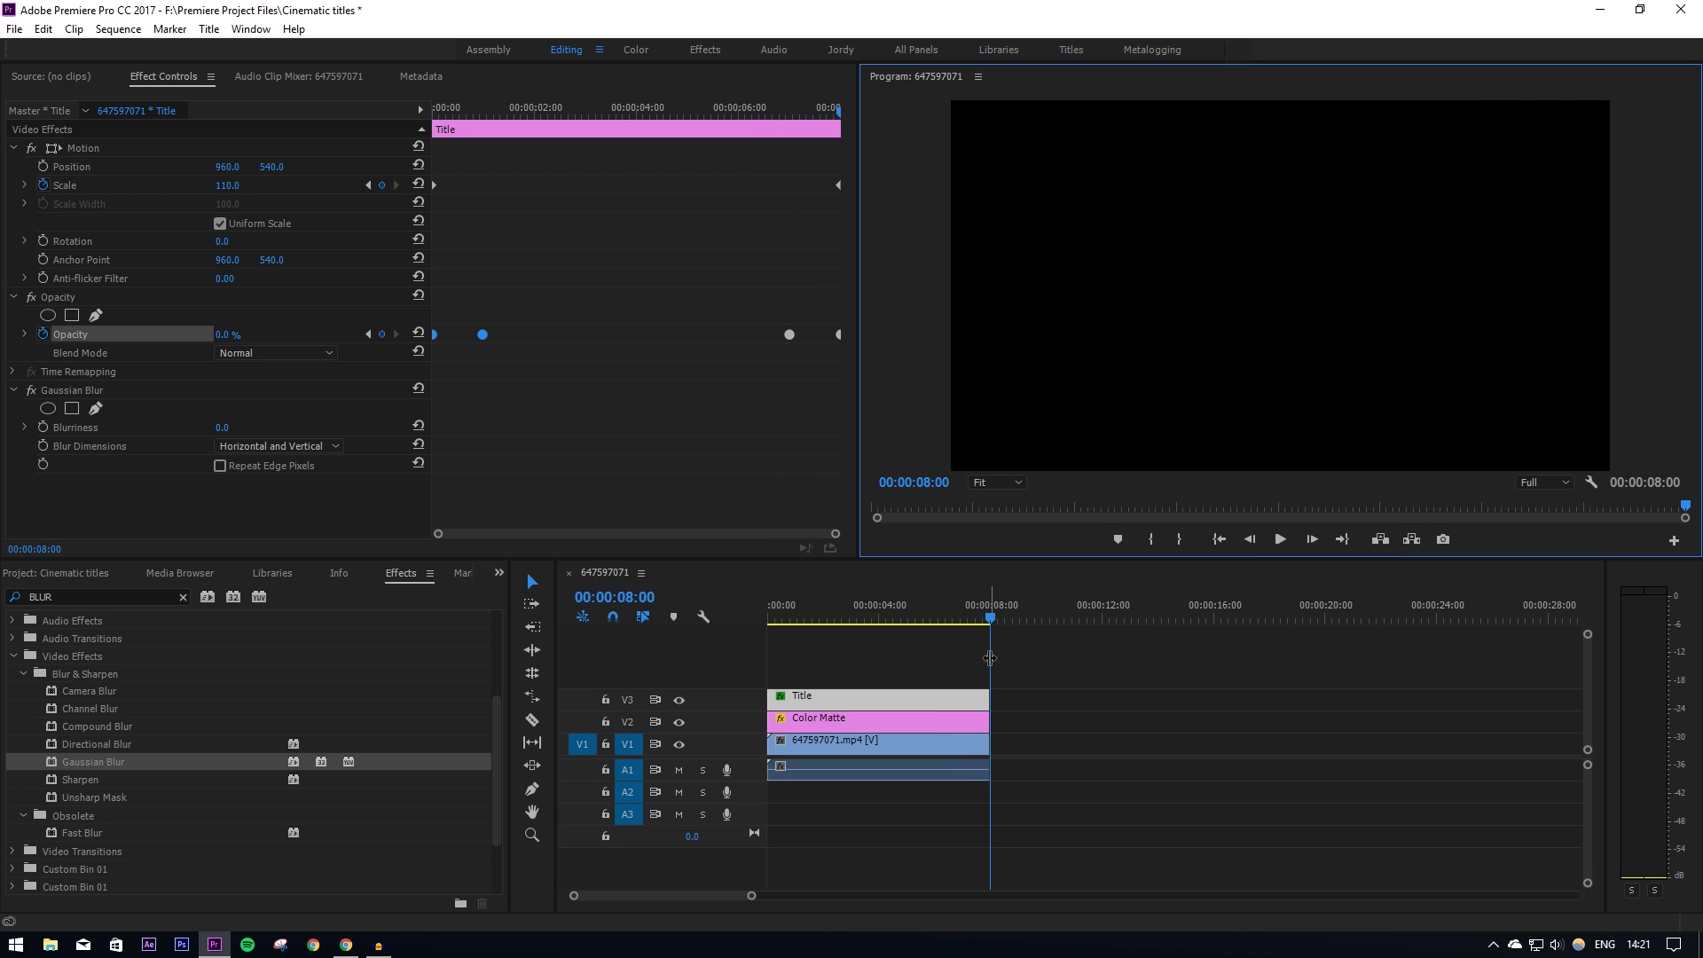
{"action": "left_click_drag", "start_coordinate": [989, 658], "coordinate": [742, 653]}
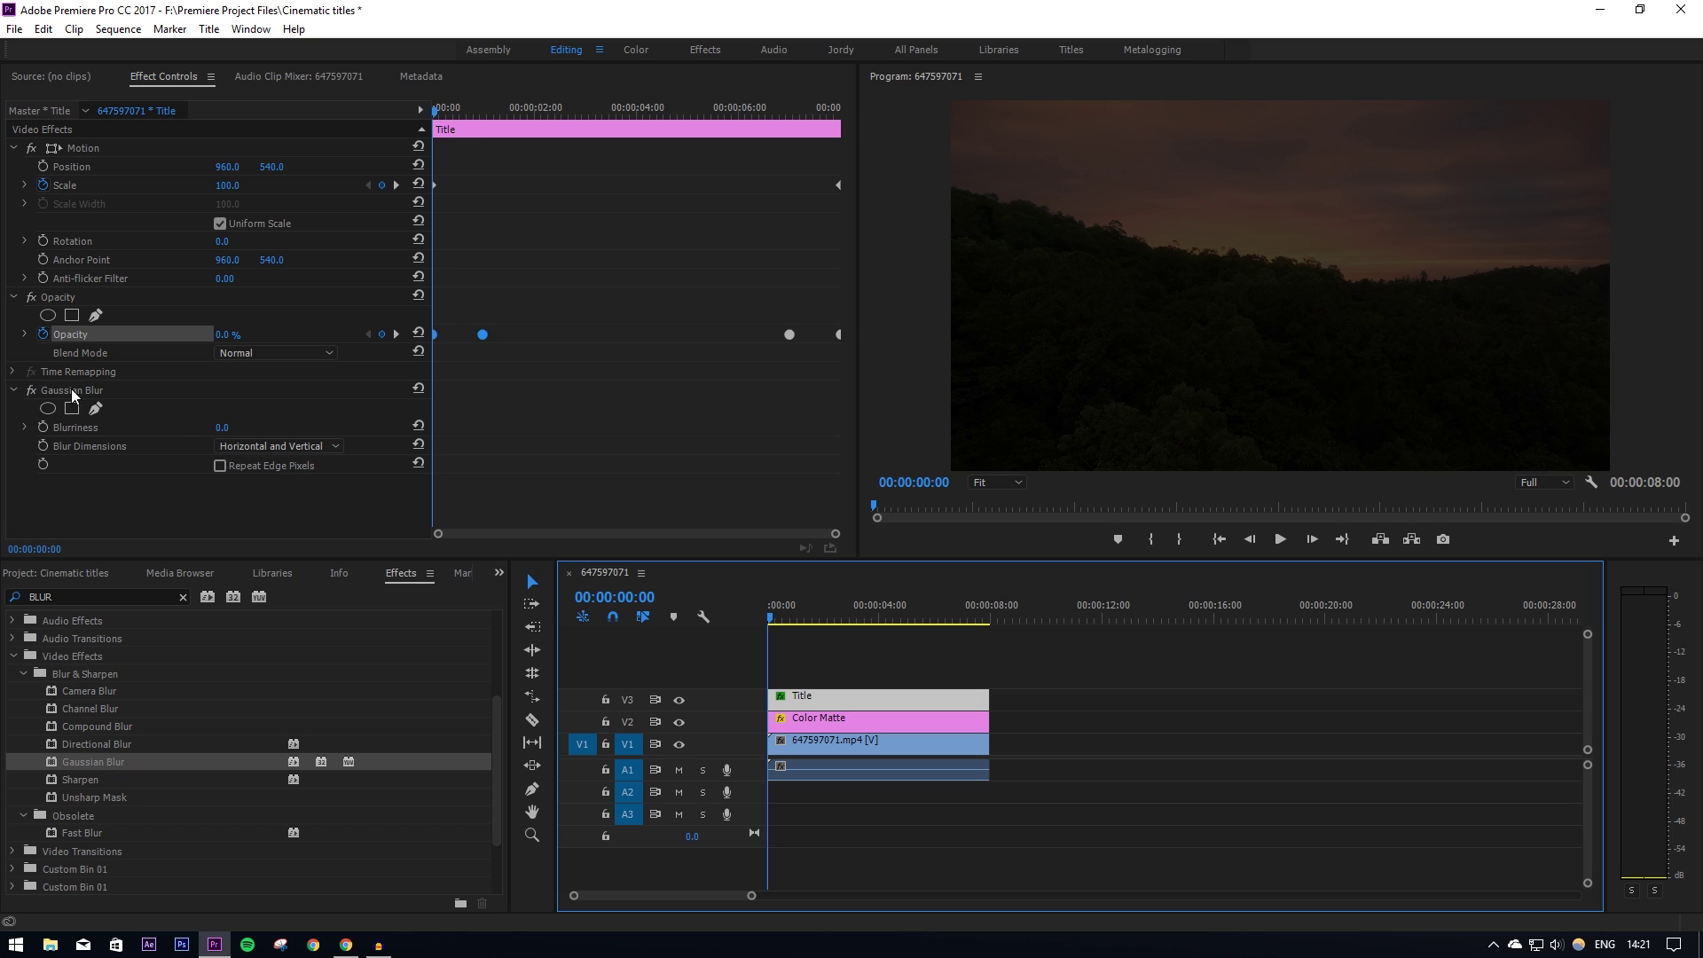
- Set Gaussian Blur Blurriness to 50 and start its keyframes at the clip start
{"action": "left_click", "coordinate": [233, 428]}
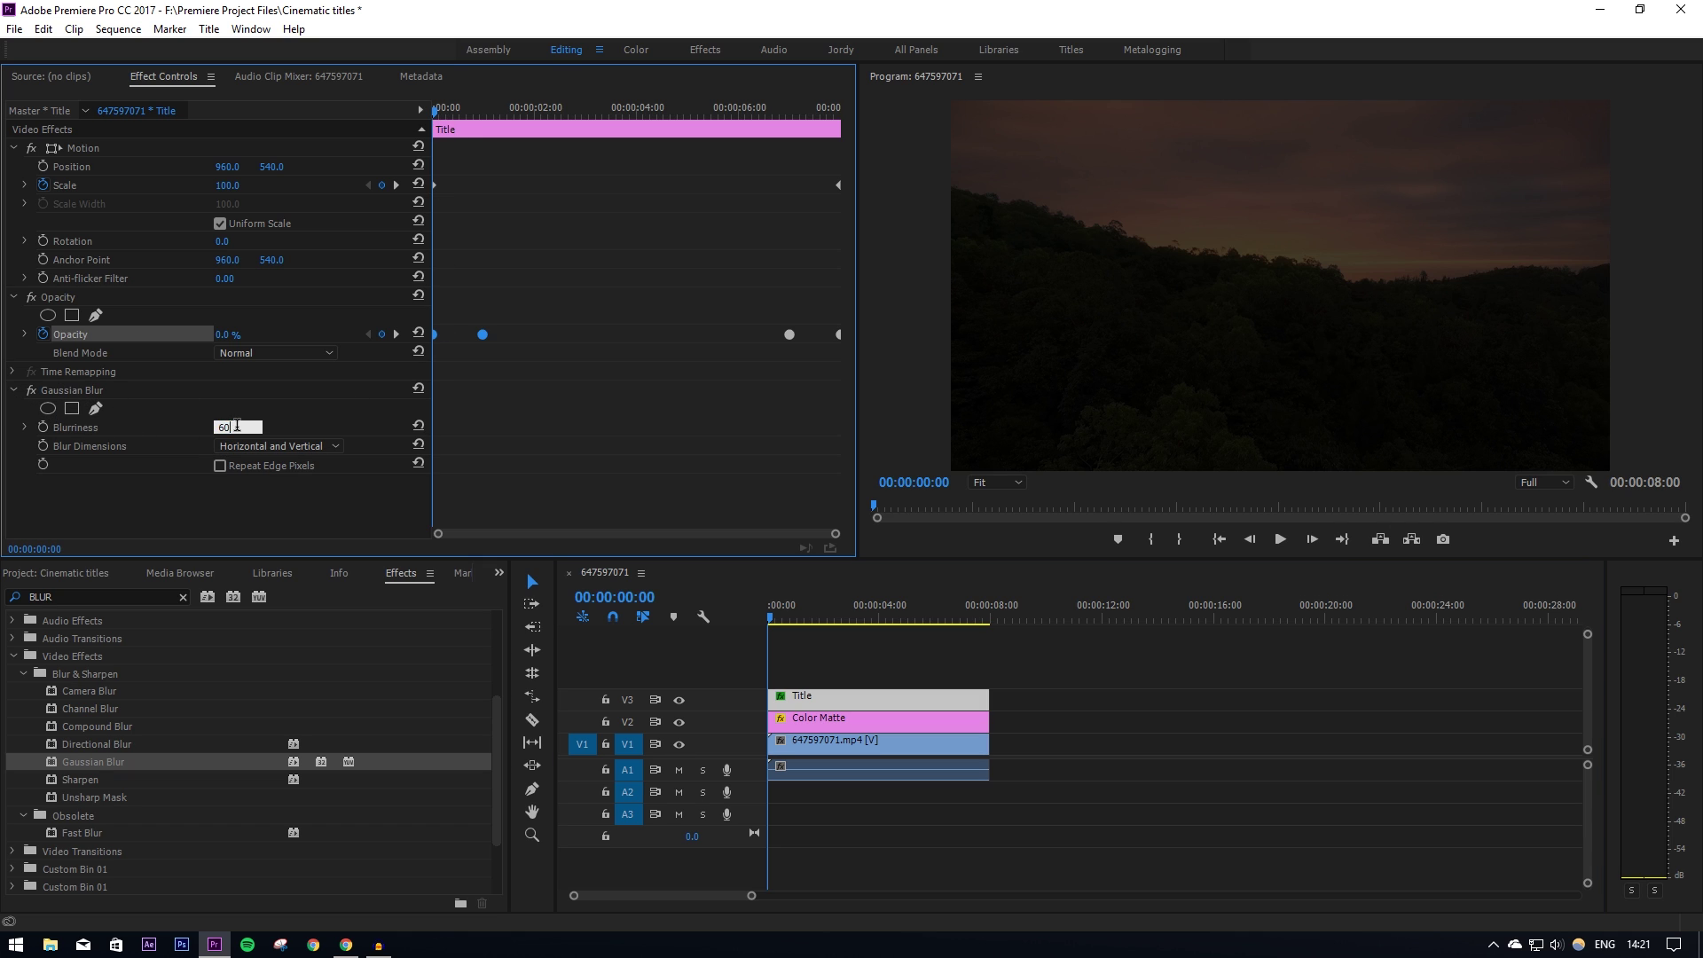
{"action": "key", "text": "Return"}
{"action": "left_click", "coordinate": [233, 426]}
{"action": "key", "text": "Return"}
{"action": "left_click", "coordinate": [46, 428]}
- Keyframe Blurriness to 0 at one second and play back the blur-in twice
{"action": "left_click_drag", "start_coordinate": [435, 116], "coordinate": [486, 110]}
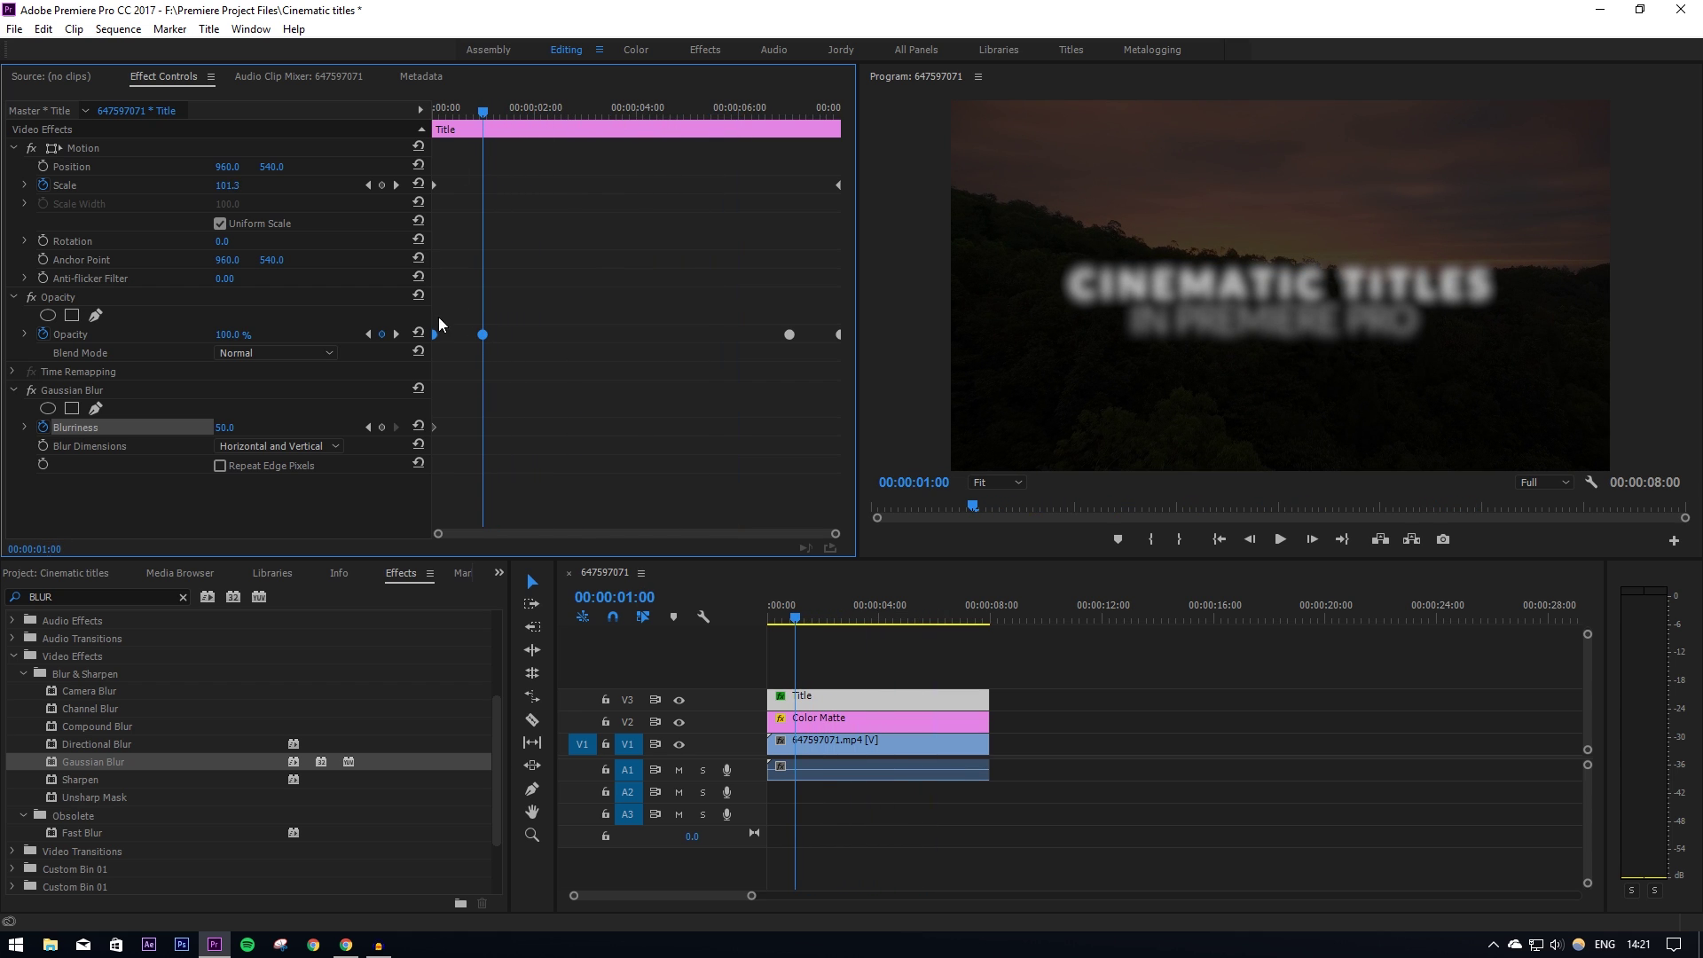
{"action": "left_click", "coordinate": [235, 426]}
{"action": "type", "text": "0"}
{"action": "key", "text": "Return"}
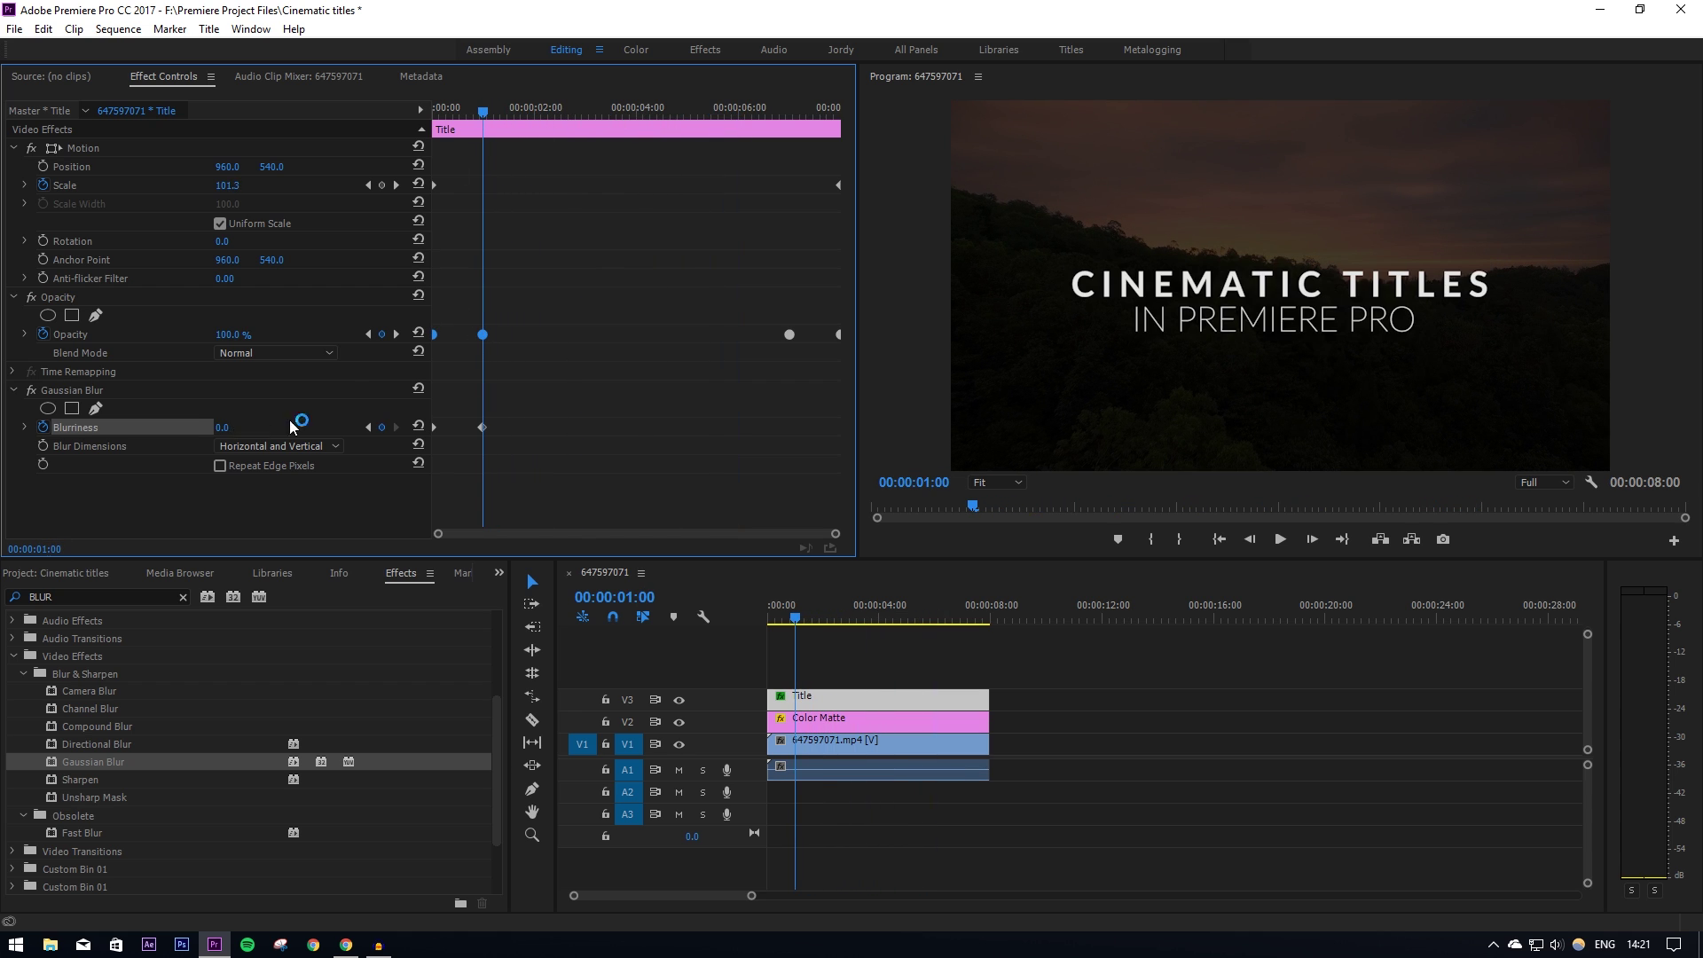
{"action": "key", "text": "Home"}
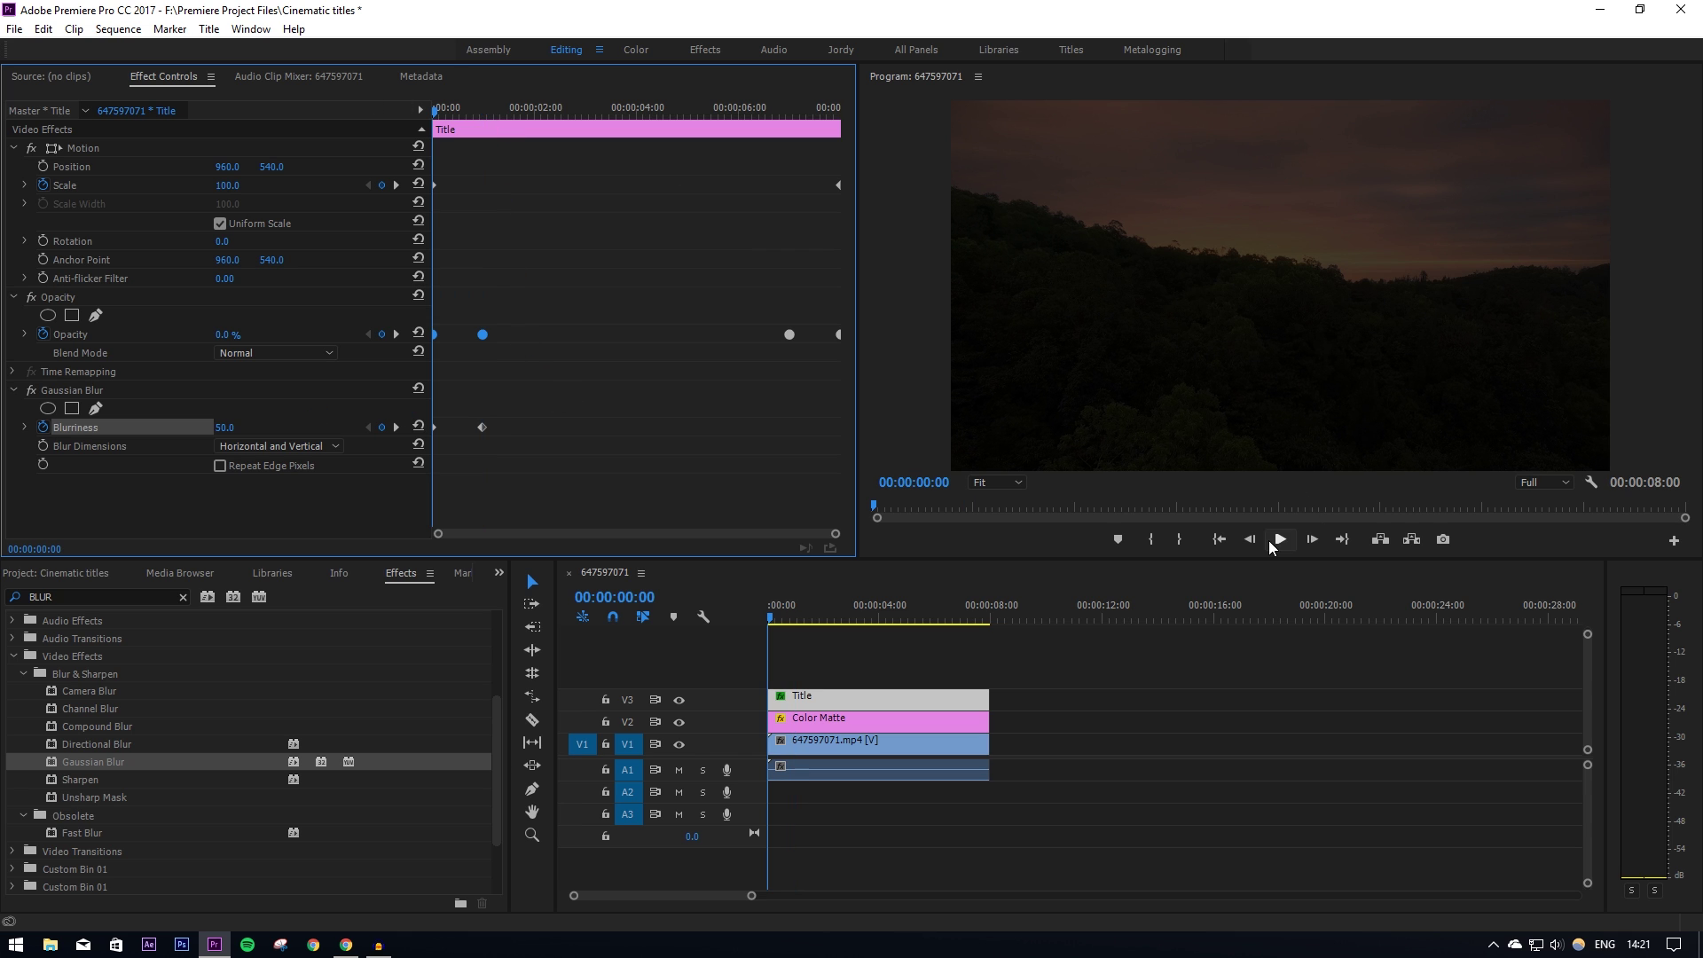
{"action": "left_click", "coordinate": [1278, 539]}
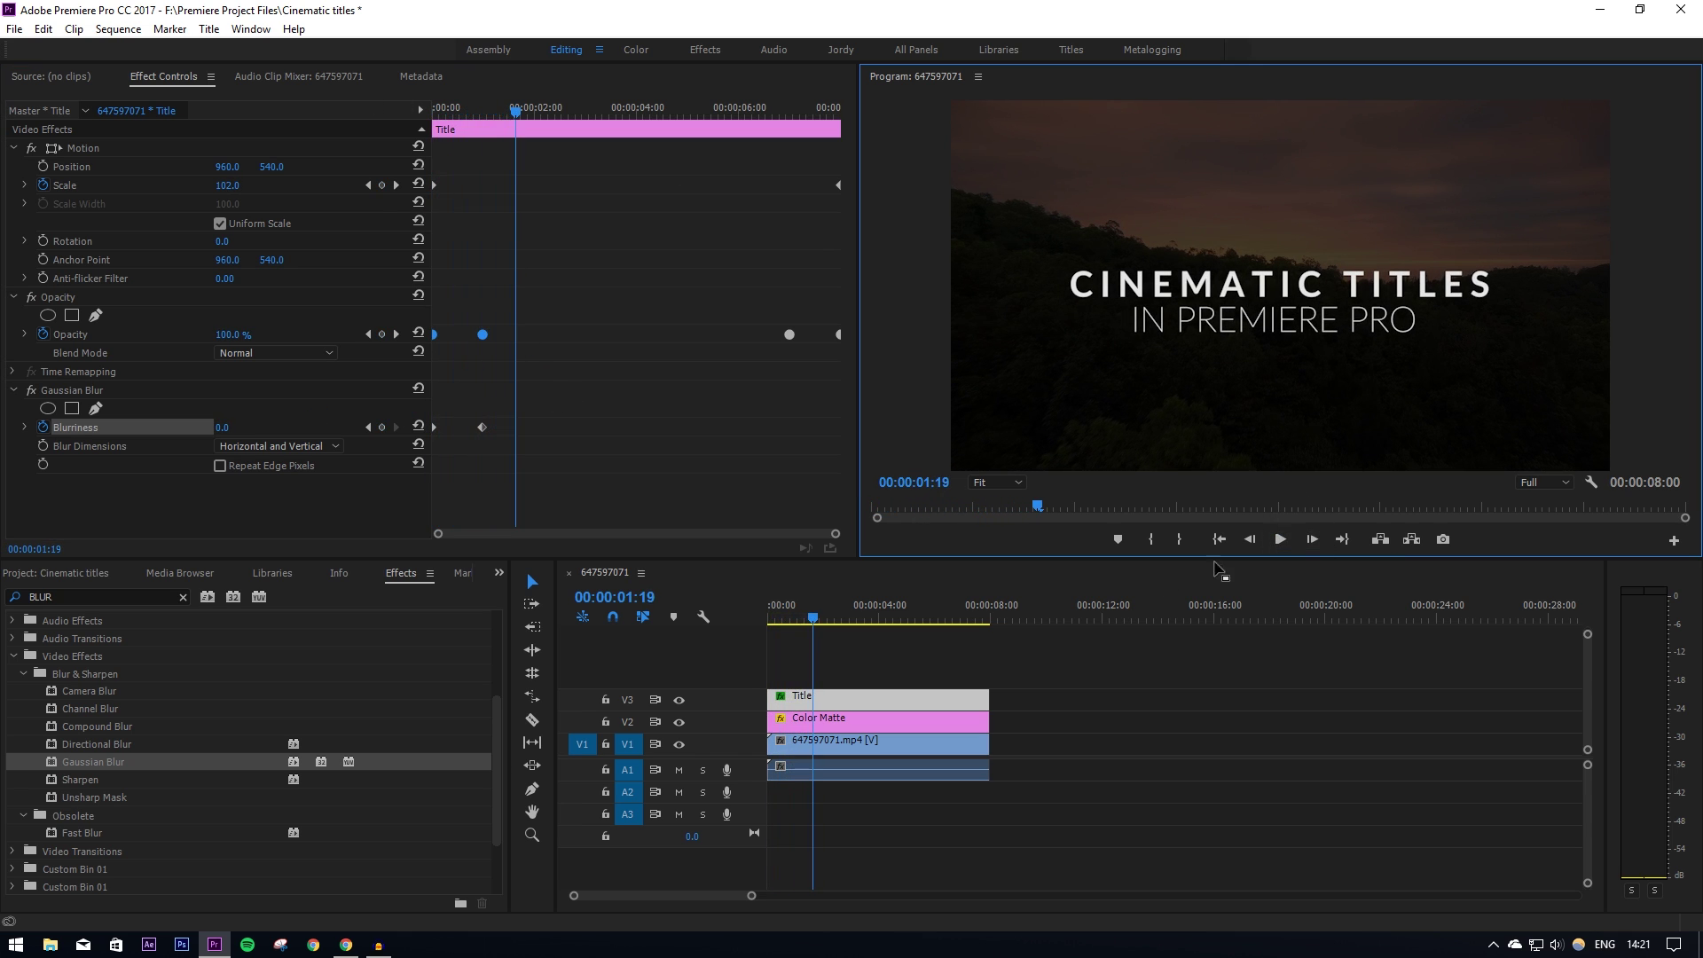
{"action": "left_click", "coordinate": [813, 621]}
{"action": "left_click_drag", "start_coordinate": [812, 621], "coordinate": [732, 621]}
{"action": "left_click", "coordinate": [1279, 539]}
{"action": "left_click", "coordinate": [1008, 641]}
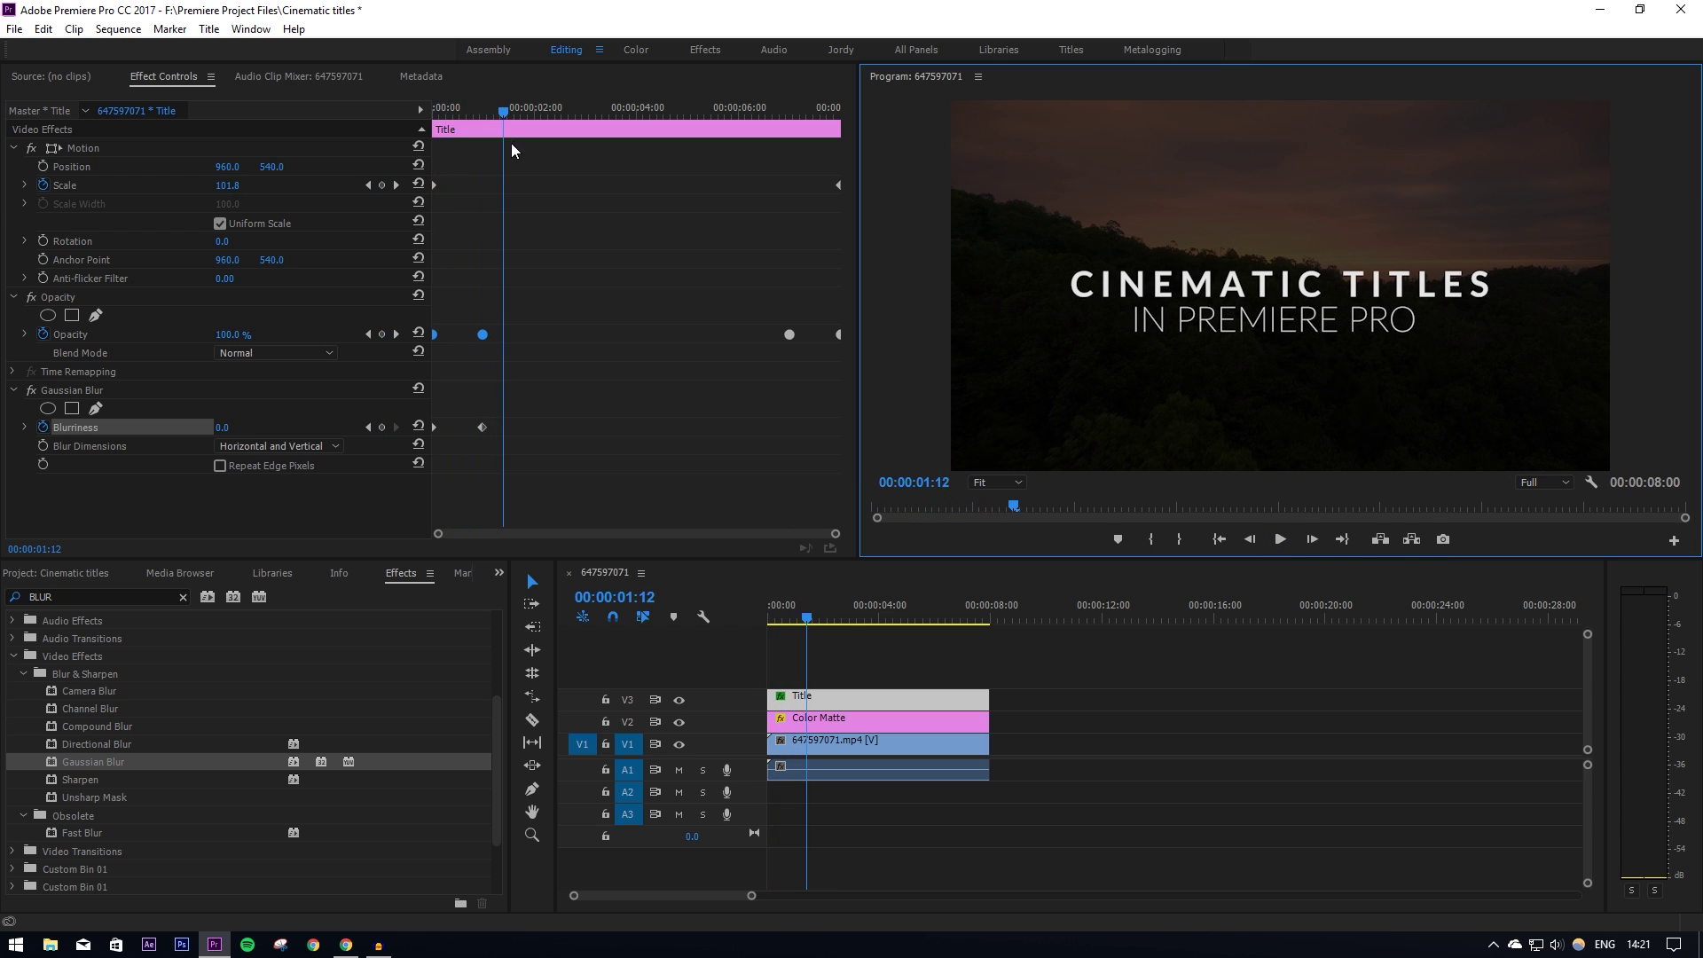
- Keyframe Blurriness from 0 at 7 seconds to 50 at the clip's end
{"action": "left_click_drag", "start_coordinate": [509, 108], "coordinate": [792, 126]}
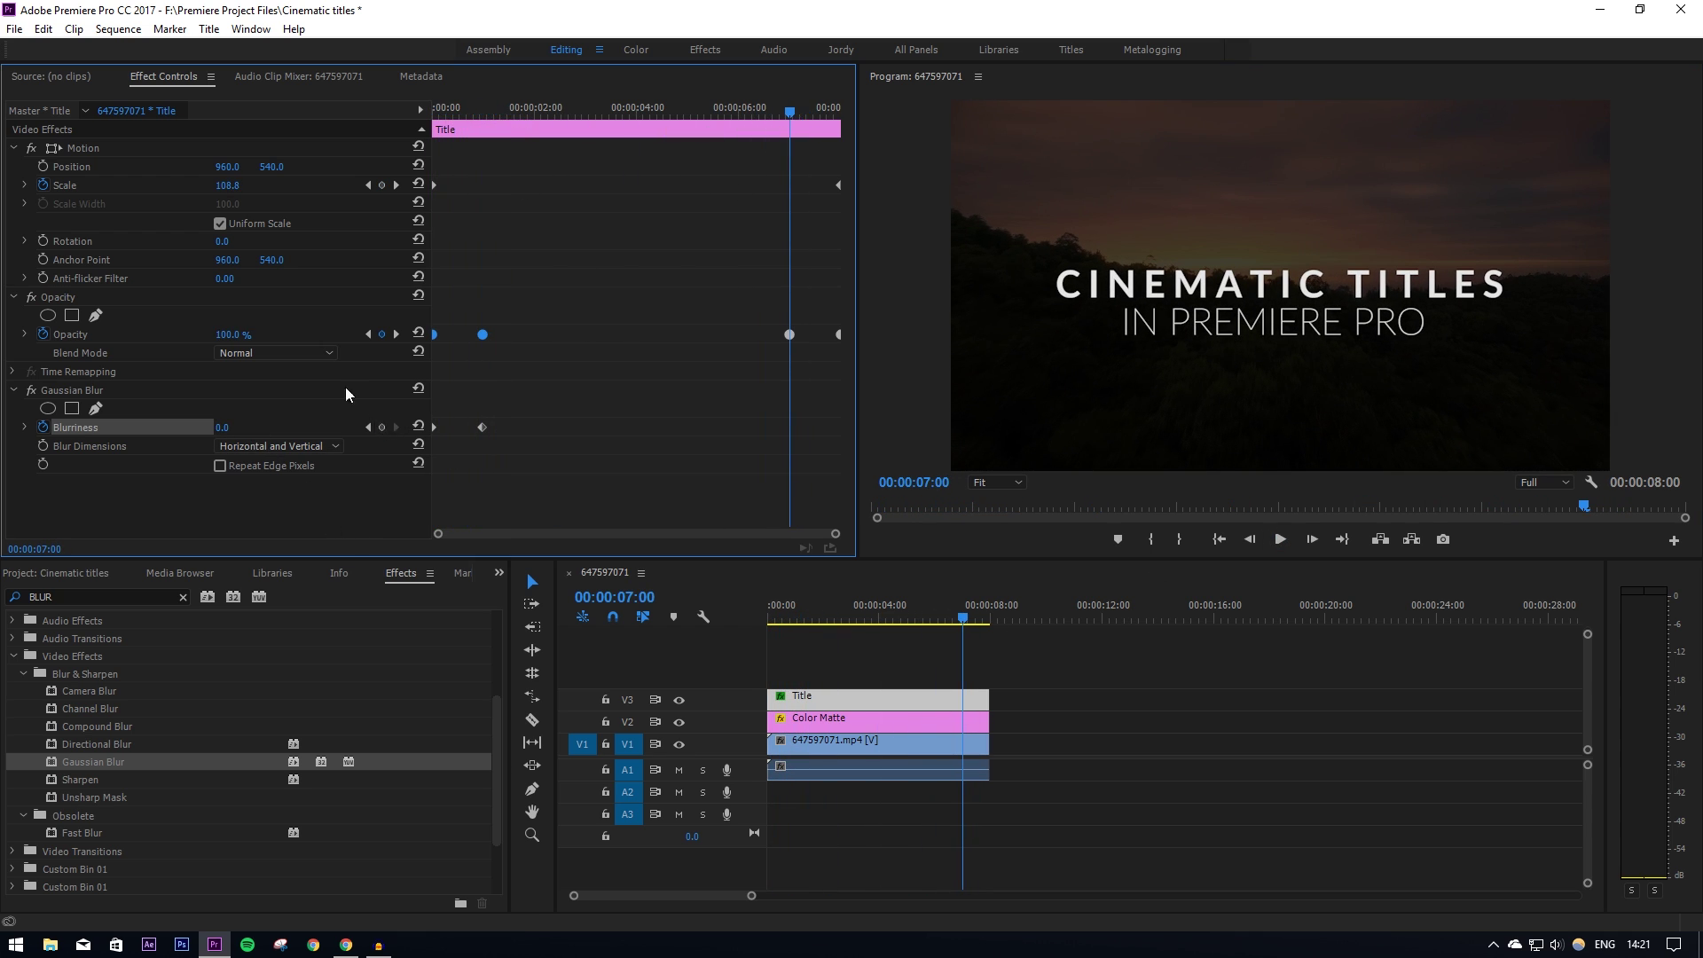
{"action": "left_click", "coordinate": [387, 427]}
{"action": "left_click_drag", "start_coordinate": [790, 109], "coordinate": [841, 104]}
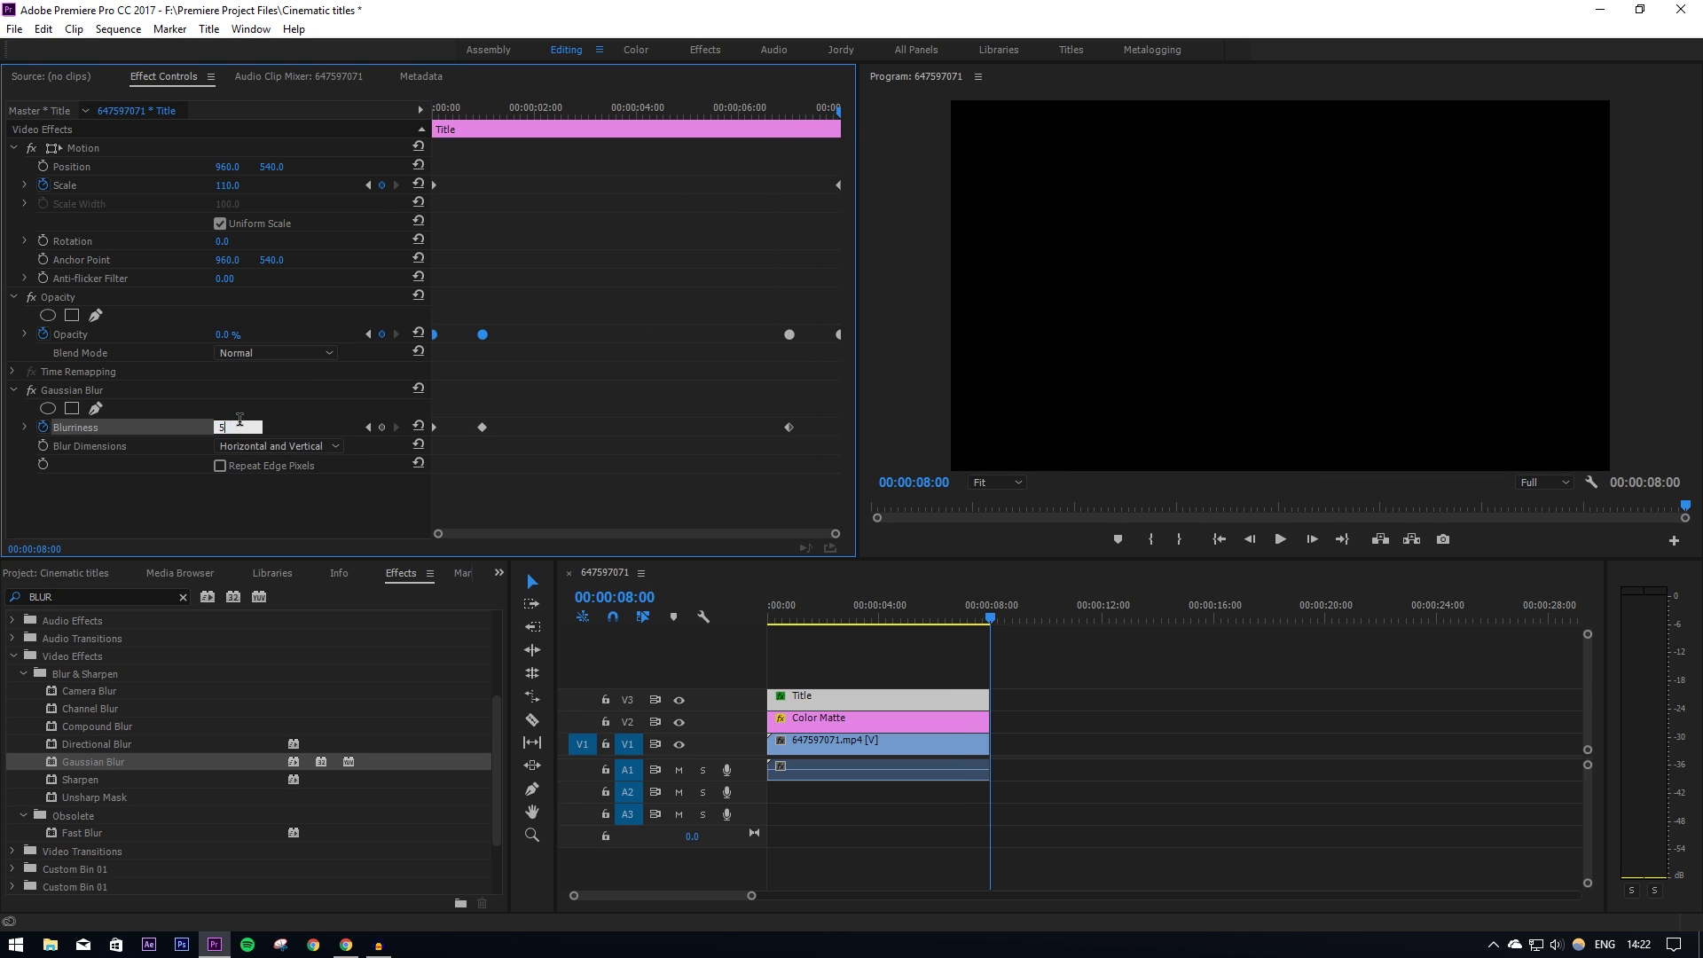
{"action": "key", "text": "Return"}
- Apply Auto Bezier easing to the Blurriness keyframes and play the finished title animation
{"action": "left_click_drag", "start_coordinate": [720, 397], "coordinate": [889, 454]}
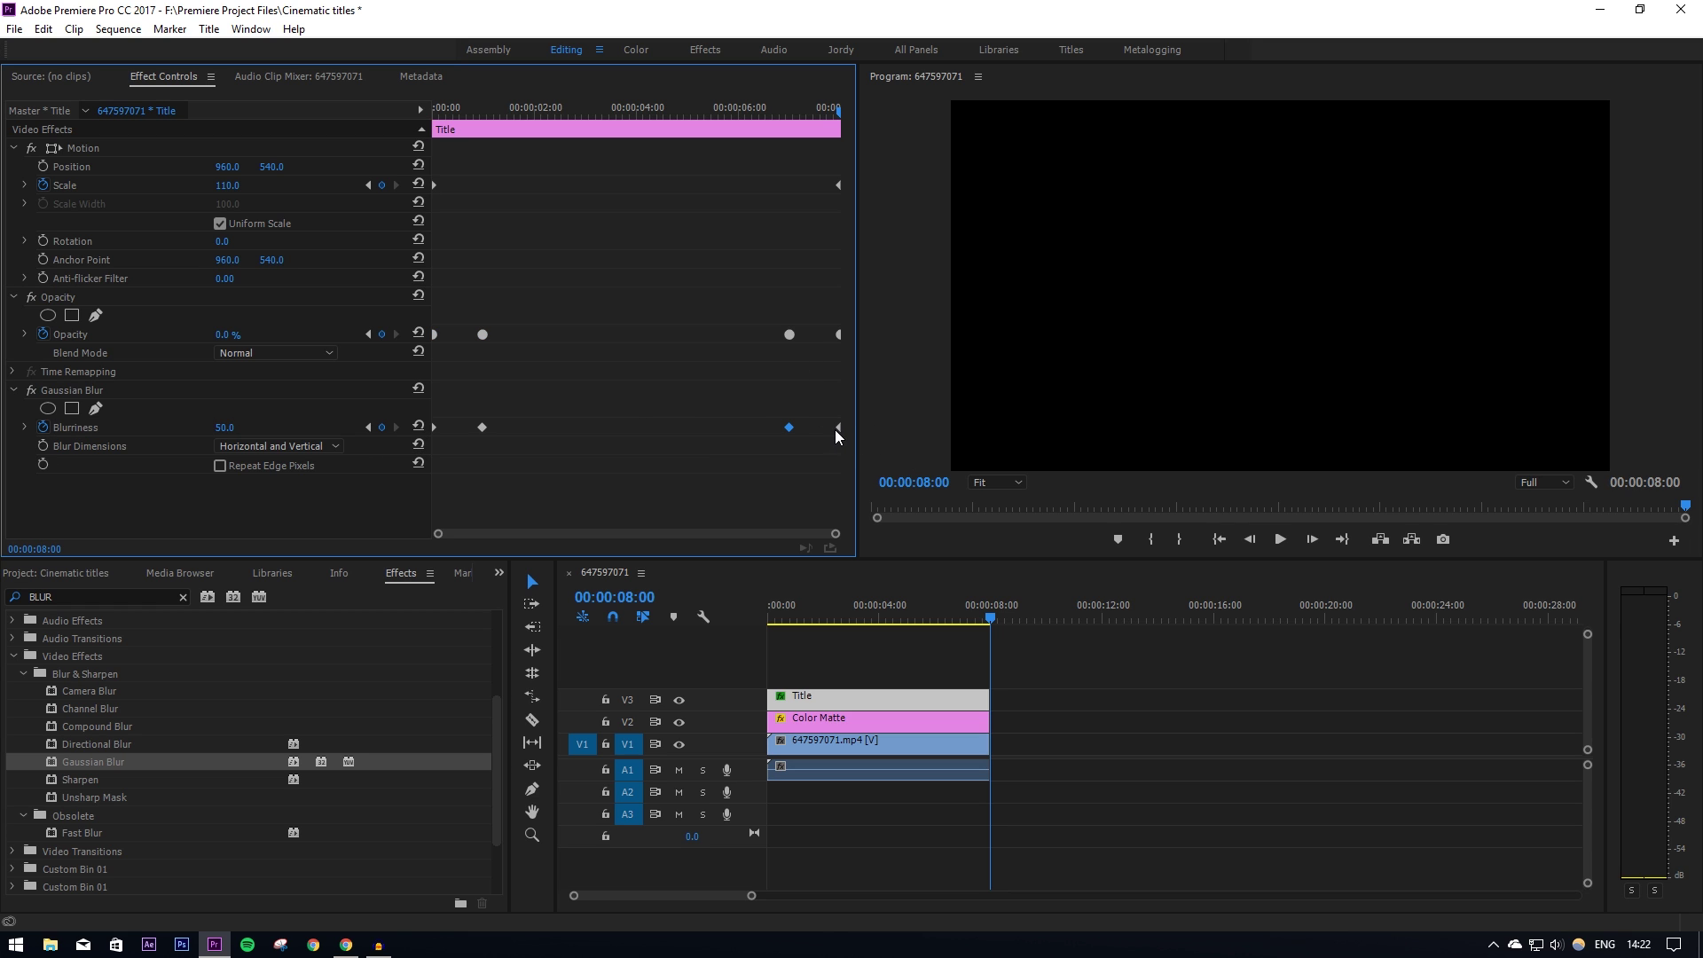
{"action": "right_click", "coordinate": [436, 428]}
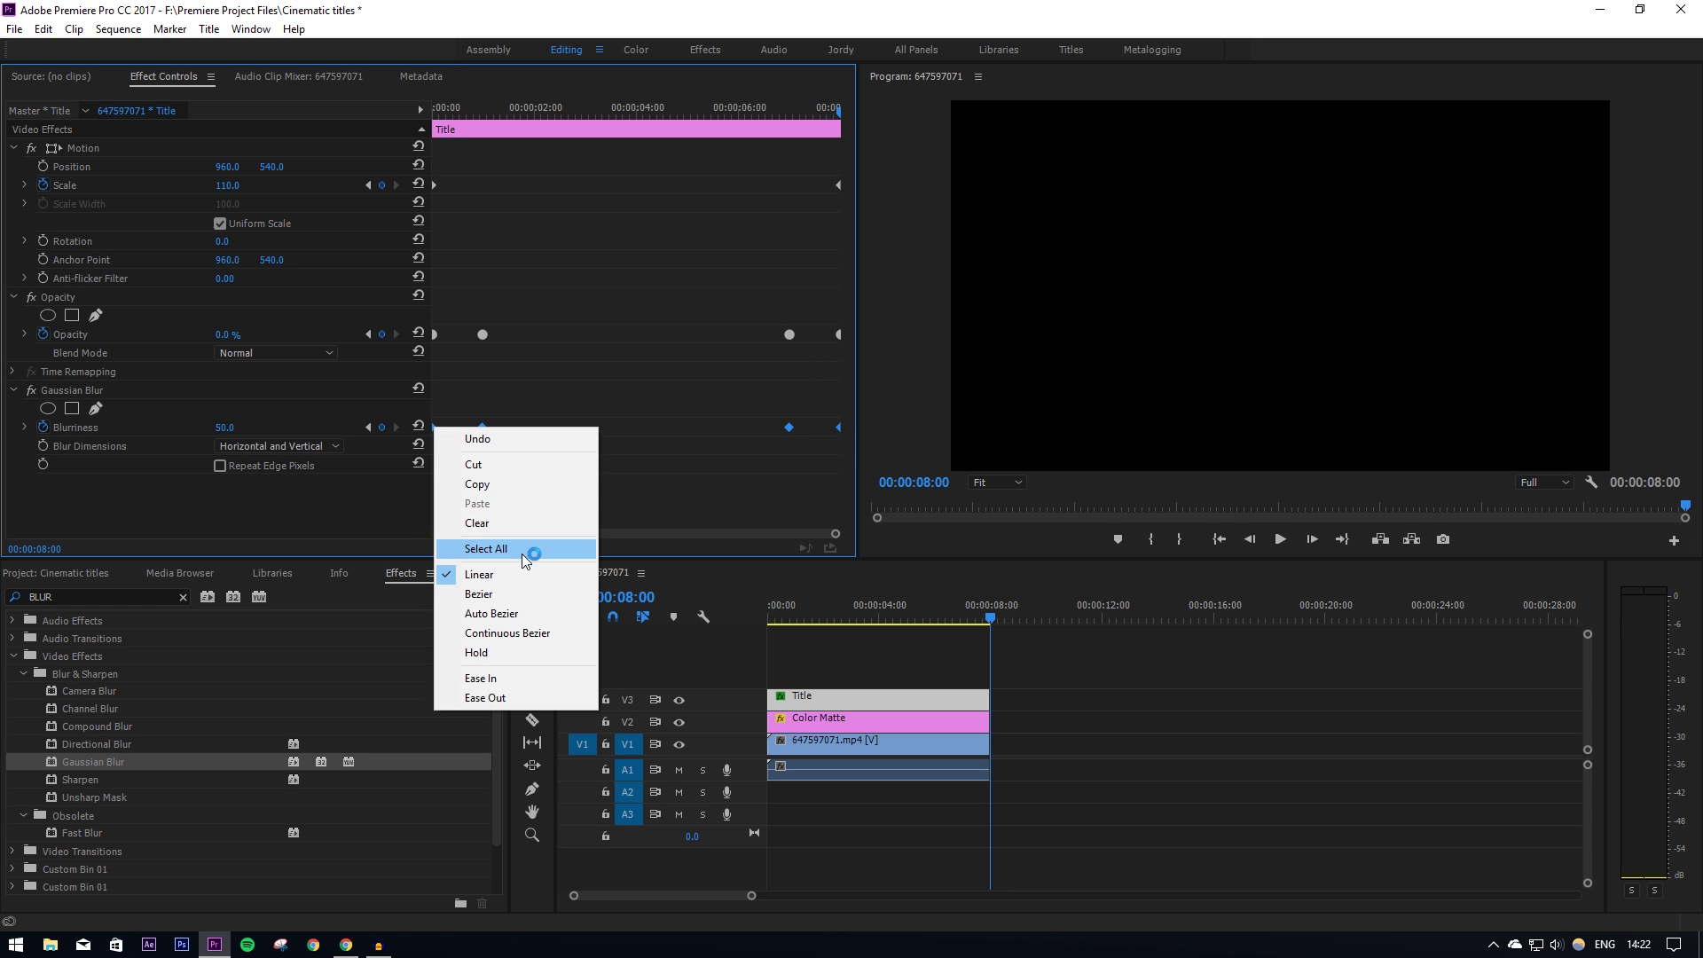
{"action": "left_click", "coordinate": [521, 614]}
{"action": "left_click", "coordinate": [1280, 541]}
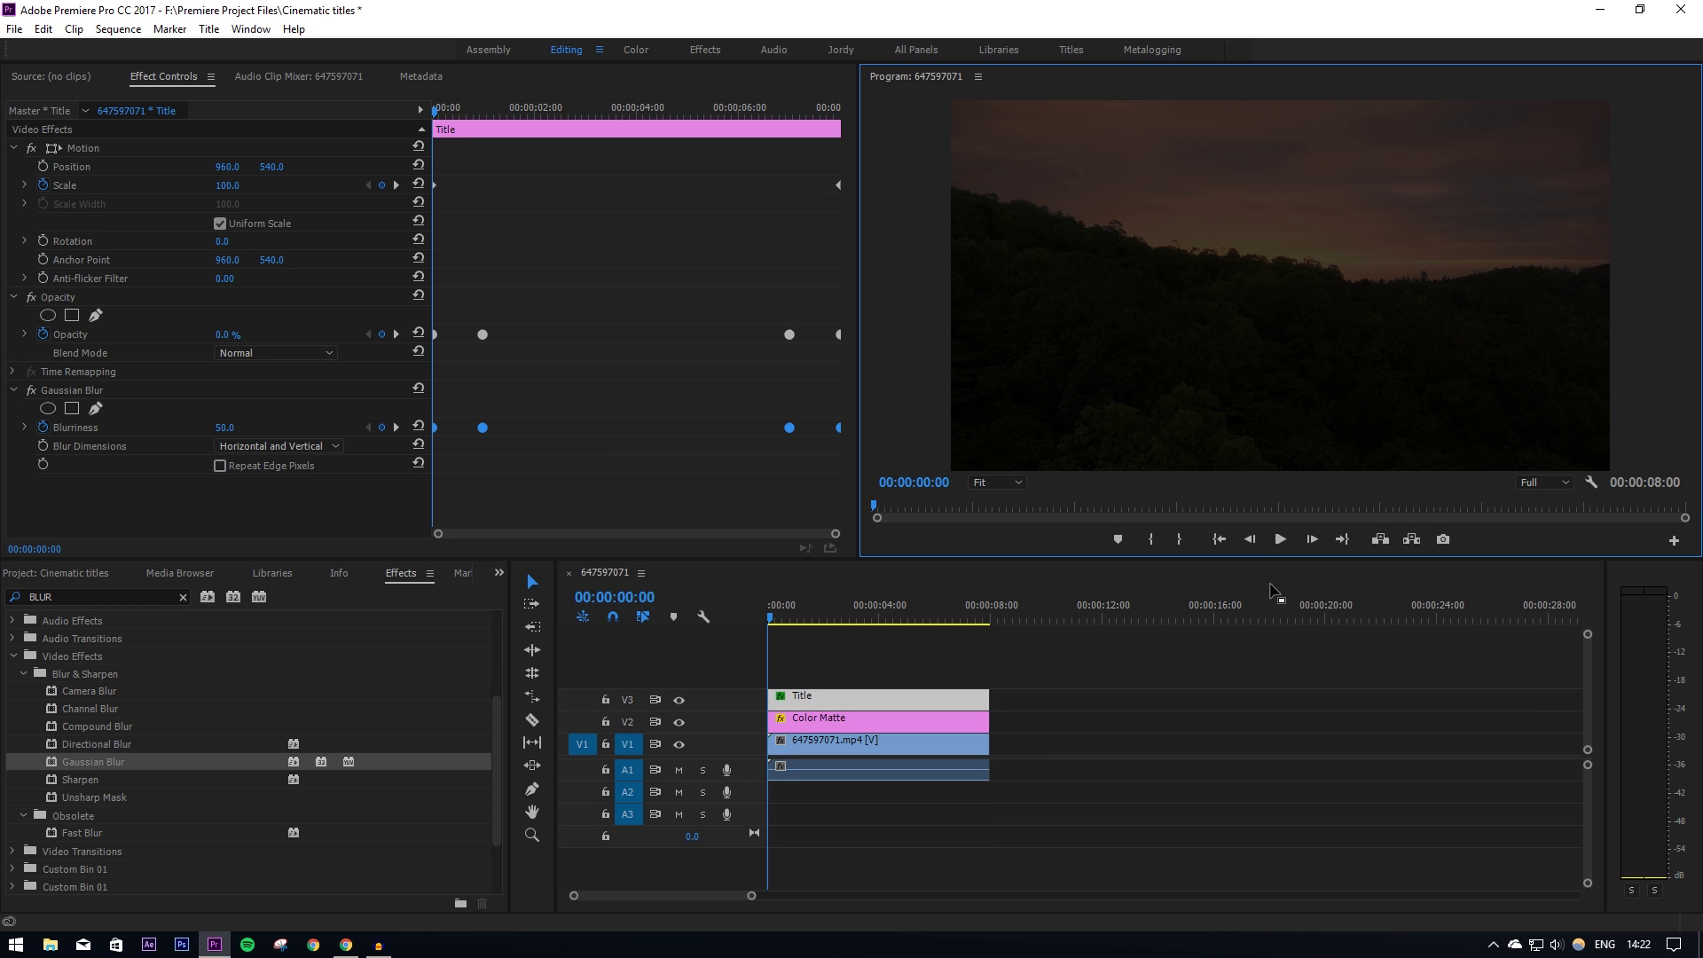